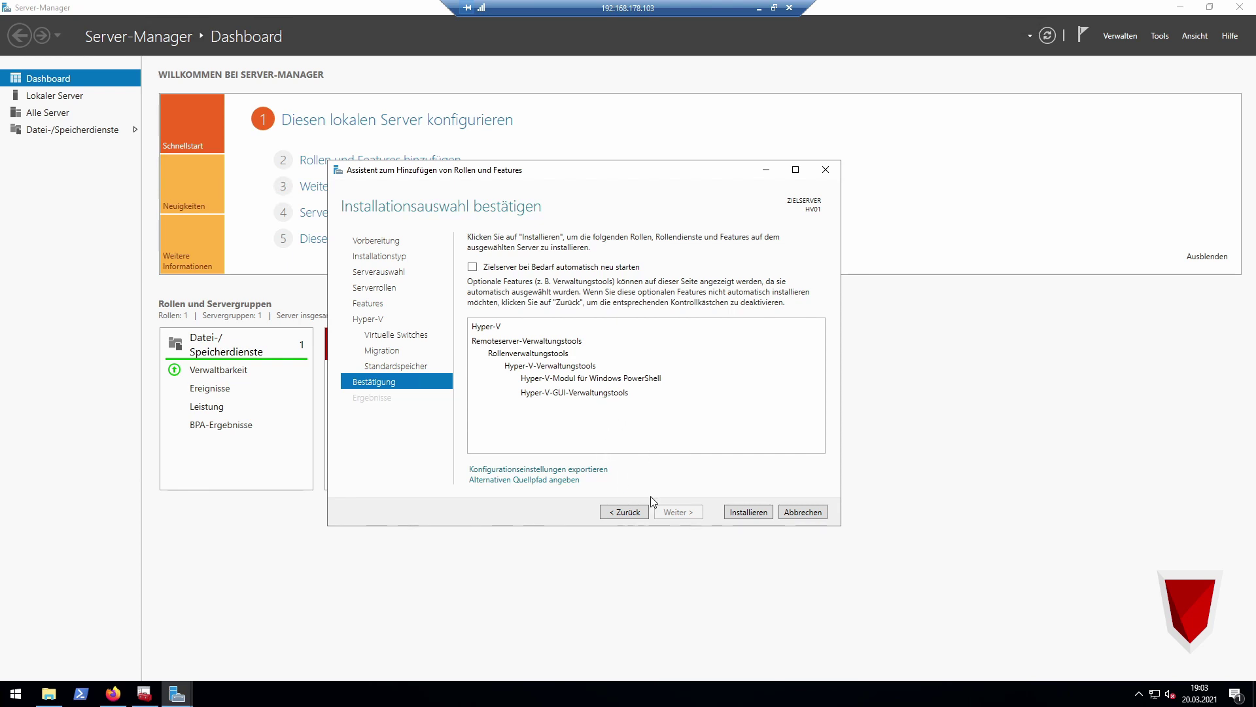
Install the Hyper-V role and tools, check the ISOs in S:\INSTALL, then return to Firefox.
{"action": "left_click", "coordinate": [754, 514]}
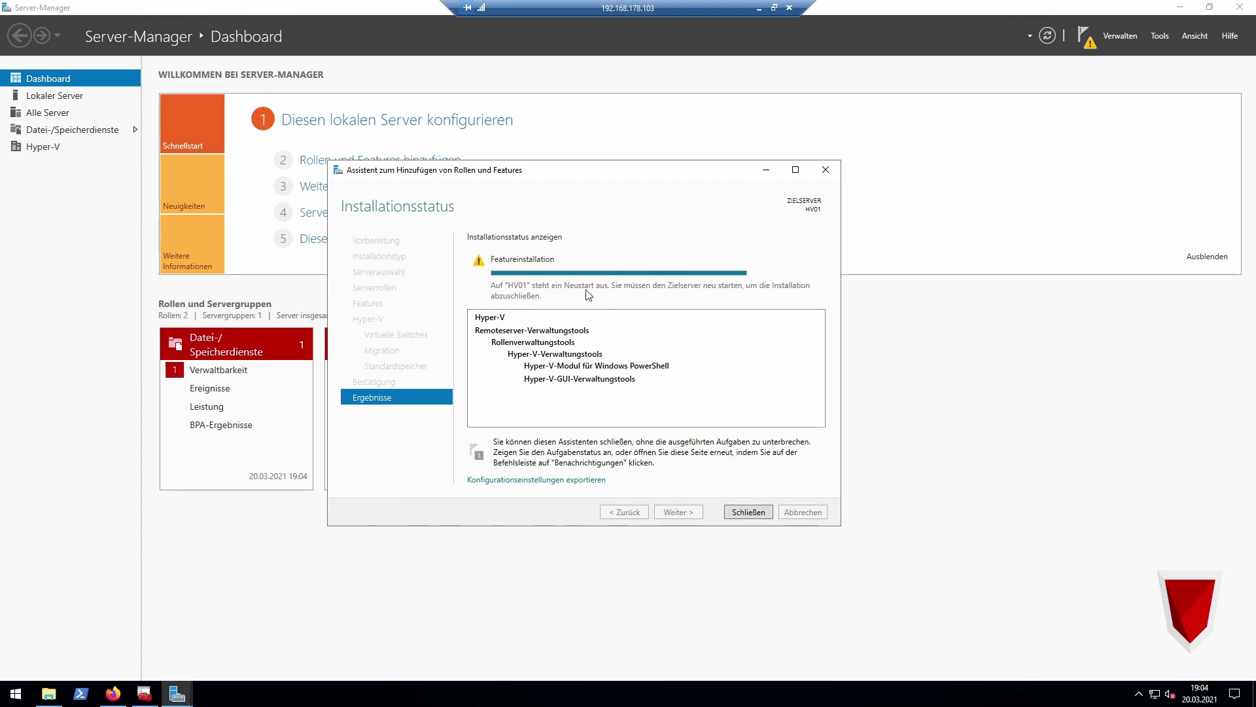
{"action": "left_click", "coordinate": [752, 514]}
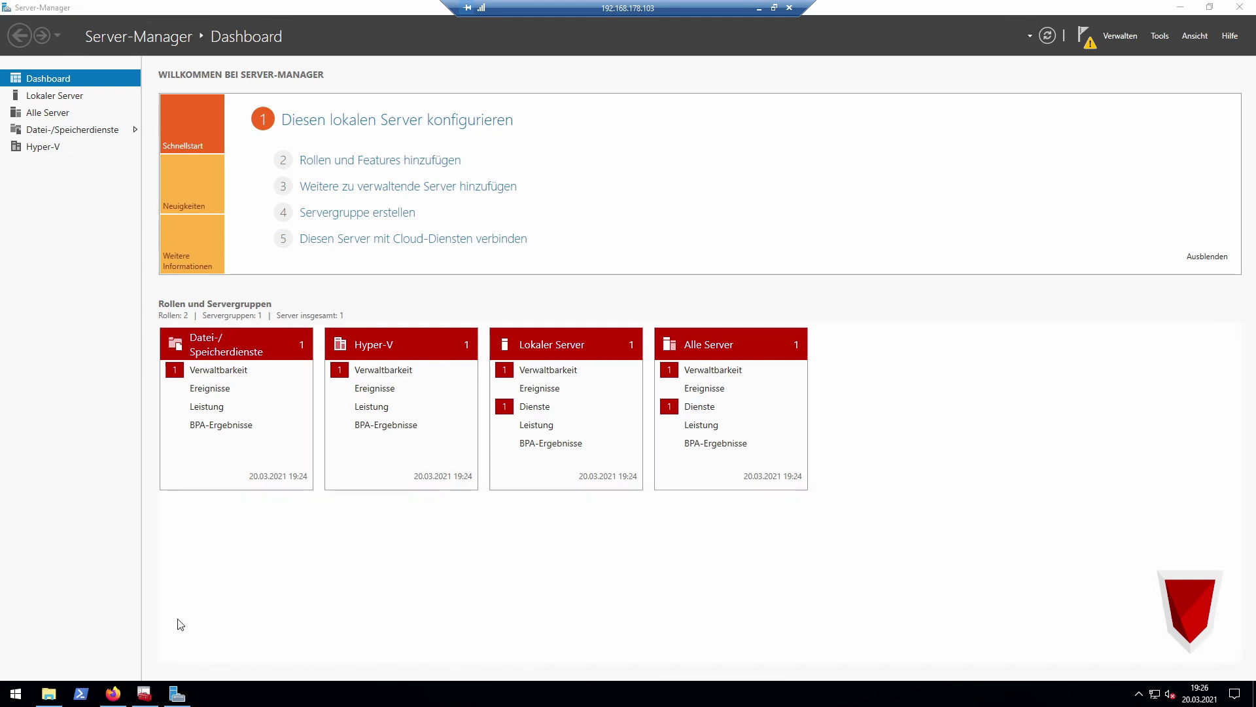
{"action": "left_click", "coordinate": [49, 693]}
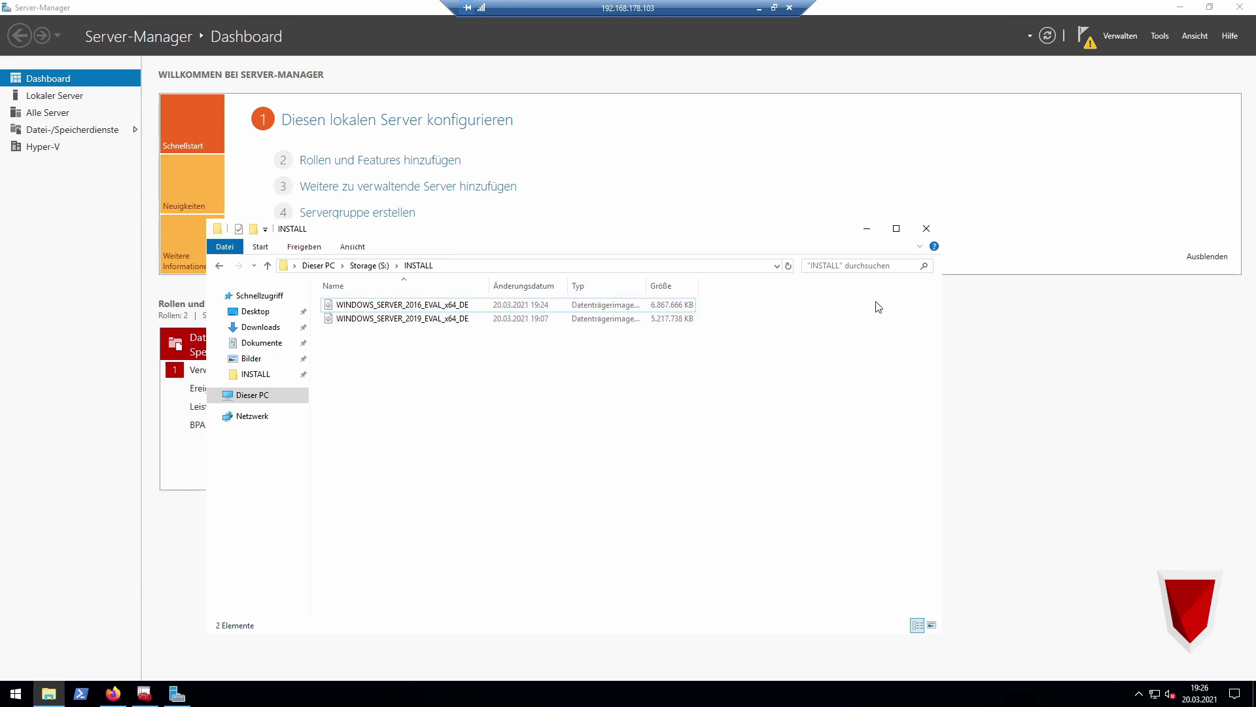
{"action": "left_click", "coordinate": [926, 228]}
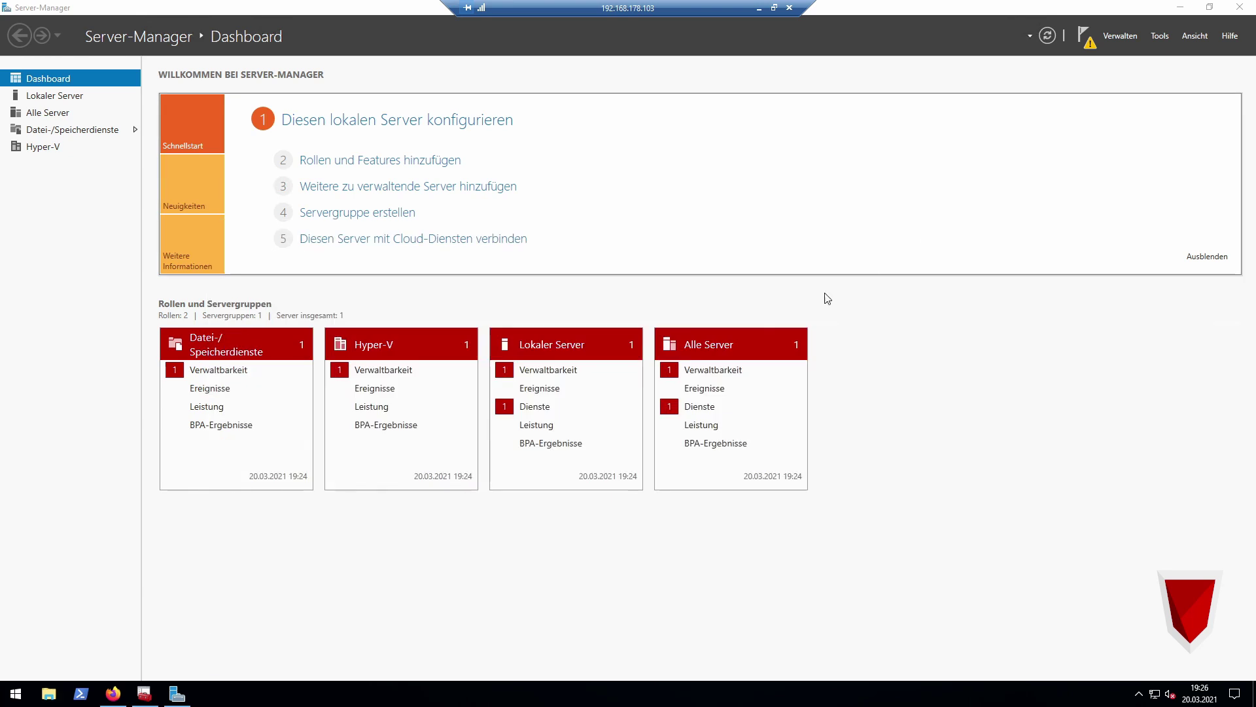
{"action": "left_click", "coordinate": [113, 693]}
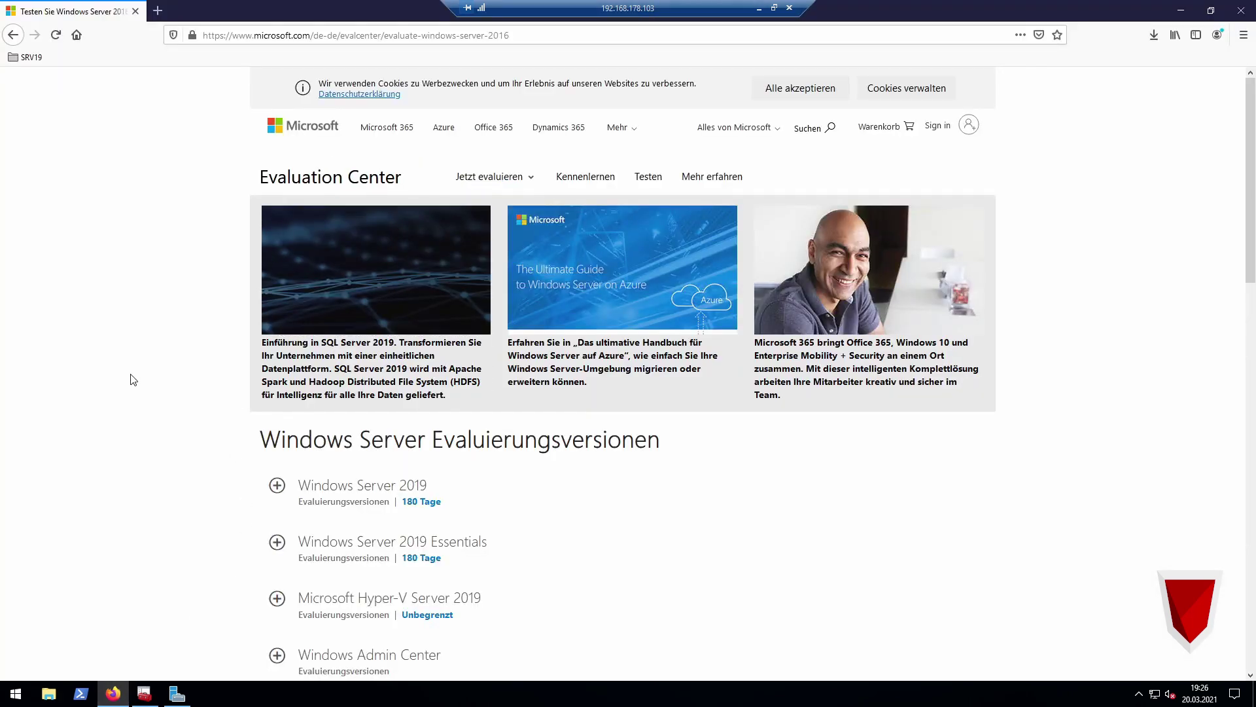
Scroll to the Windows Server 2016 download section and close Firefox.
{"action": "scroll", "coordinate": [134, 379], "scroll_direction": "down", "scroll_amount": 5}
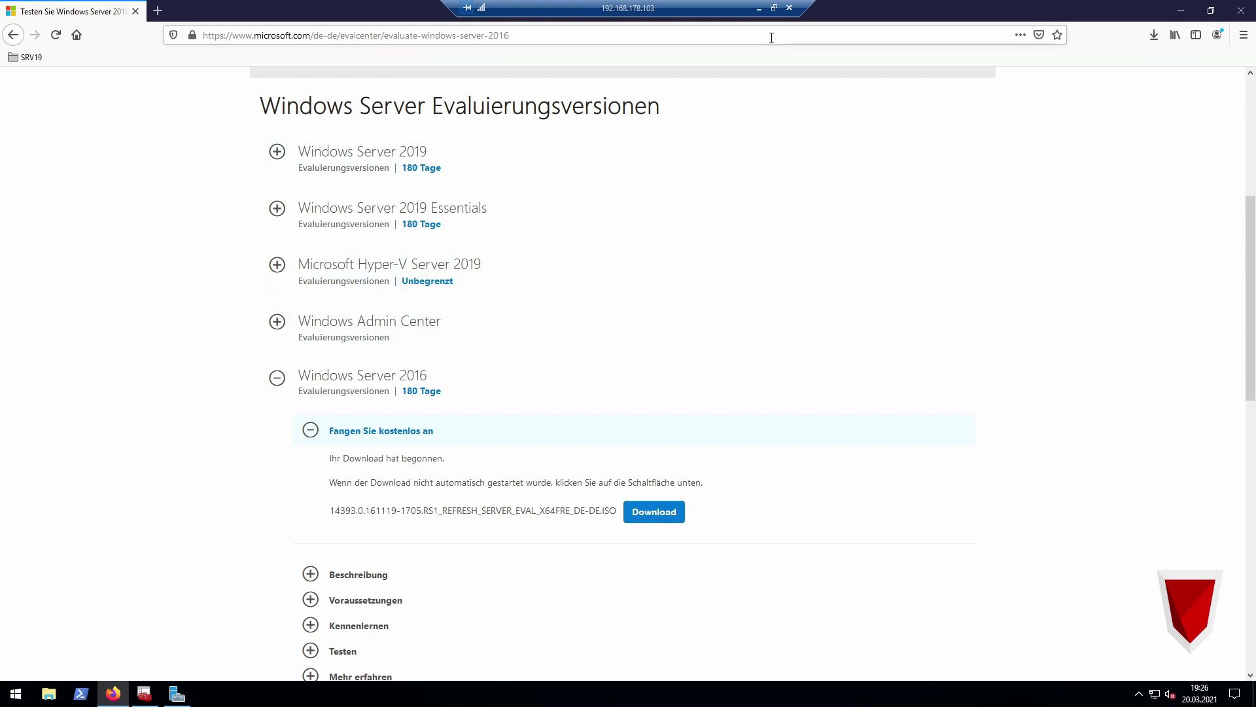
{"action": "left_click", "coordinate": [1243, 13]}
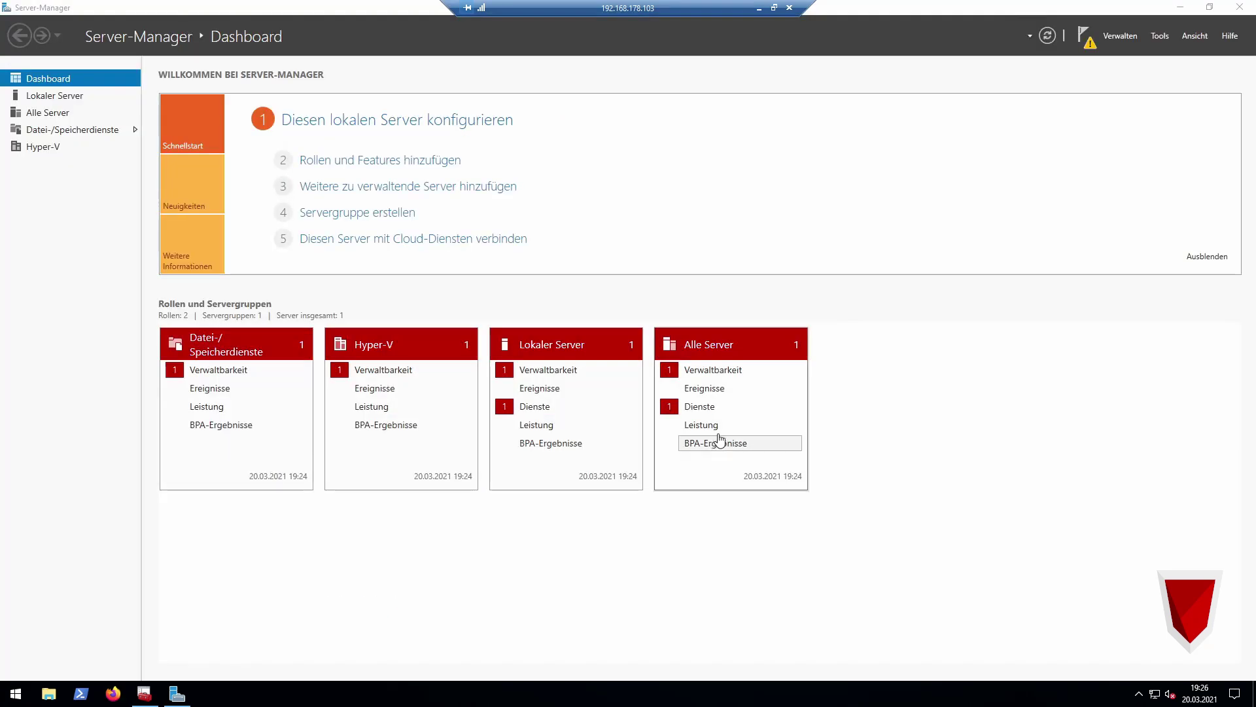
Close Server Manager and restart the server from the Start menu, keeping the default reason.
{"action": "left_click", "coordinate": [1242, 7]}
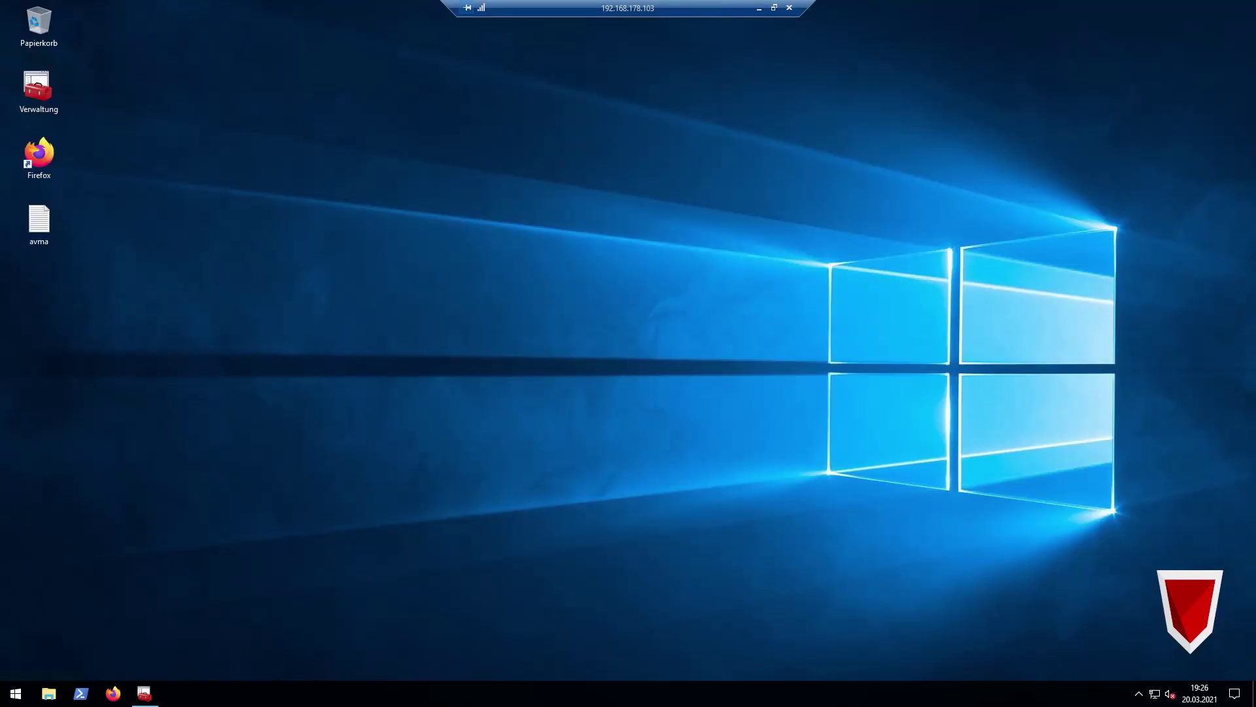
{"action": "left_click", "coordinate": [16, 693]}
{"action": "left_click", "coordinate": [15, 664]}
{"action": "left_click", "coordinate": [64, 626]}
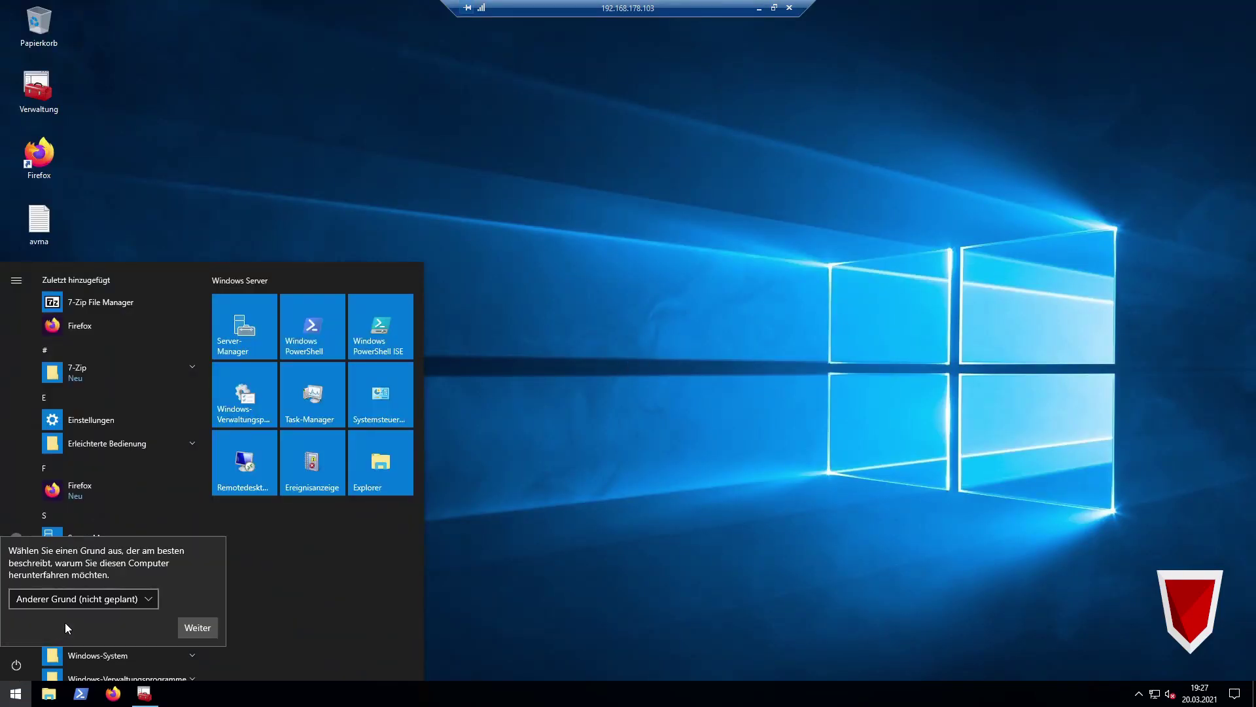
{"action": "left_click", "coordinate": [209, 628]}
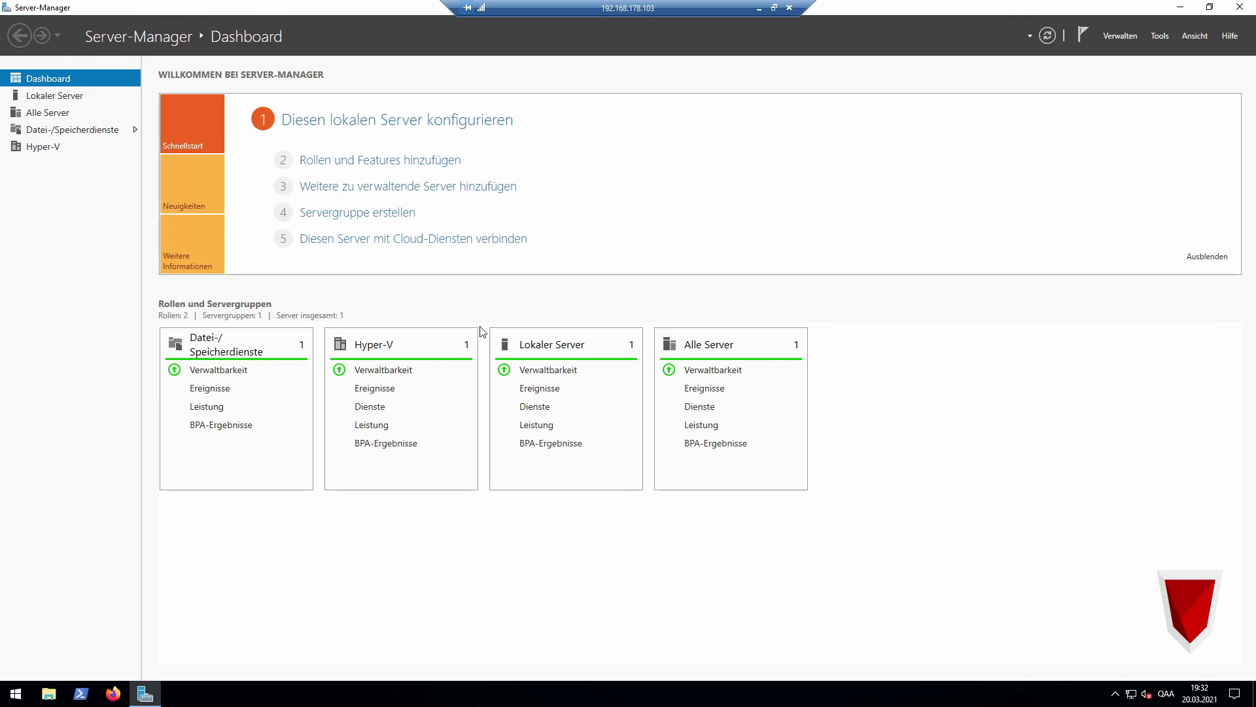
Close Server Manager, search the Start menu for 'hyperv' and launch Hyper-V-Manager.
{"action": "left_click", "coordinate": [1236, 5]}
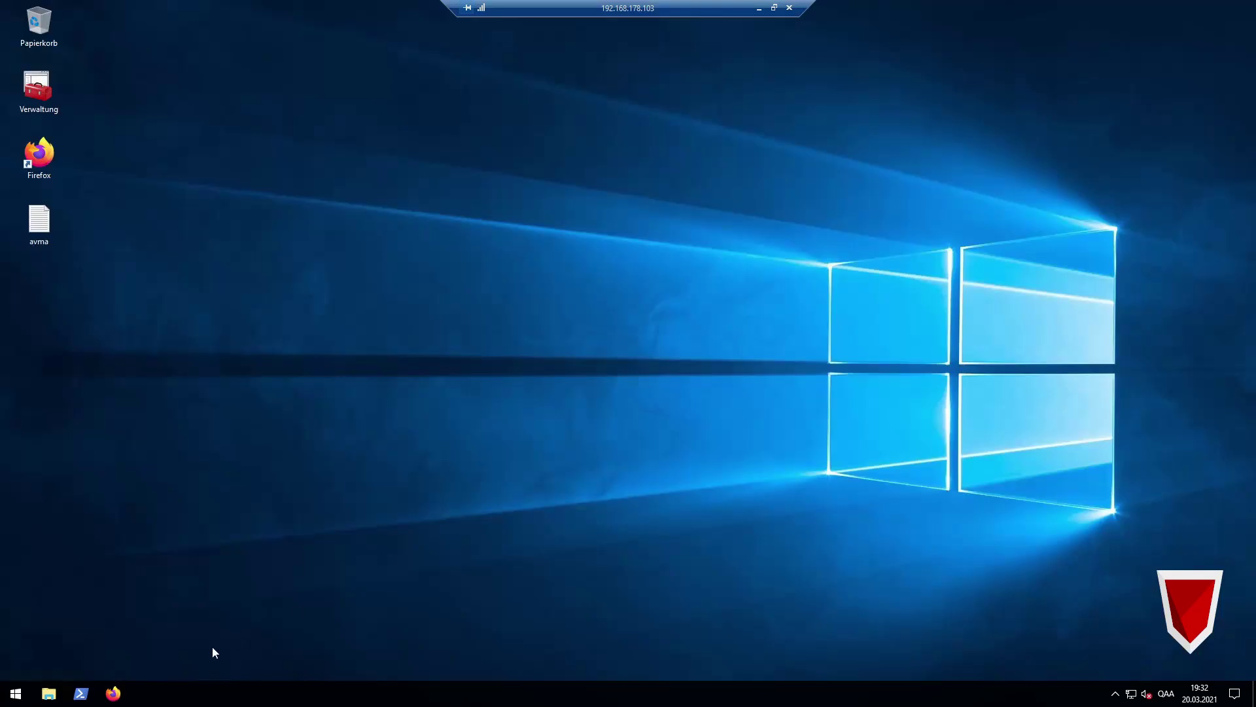
{"action": "left_click", "coordinate": [6, 692]}
{"action": "type", "text": "hyoer"}
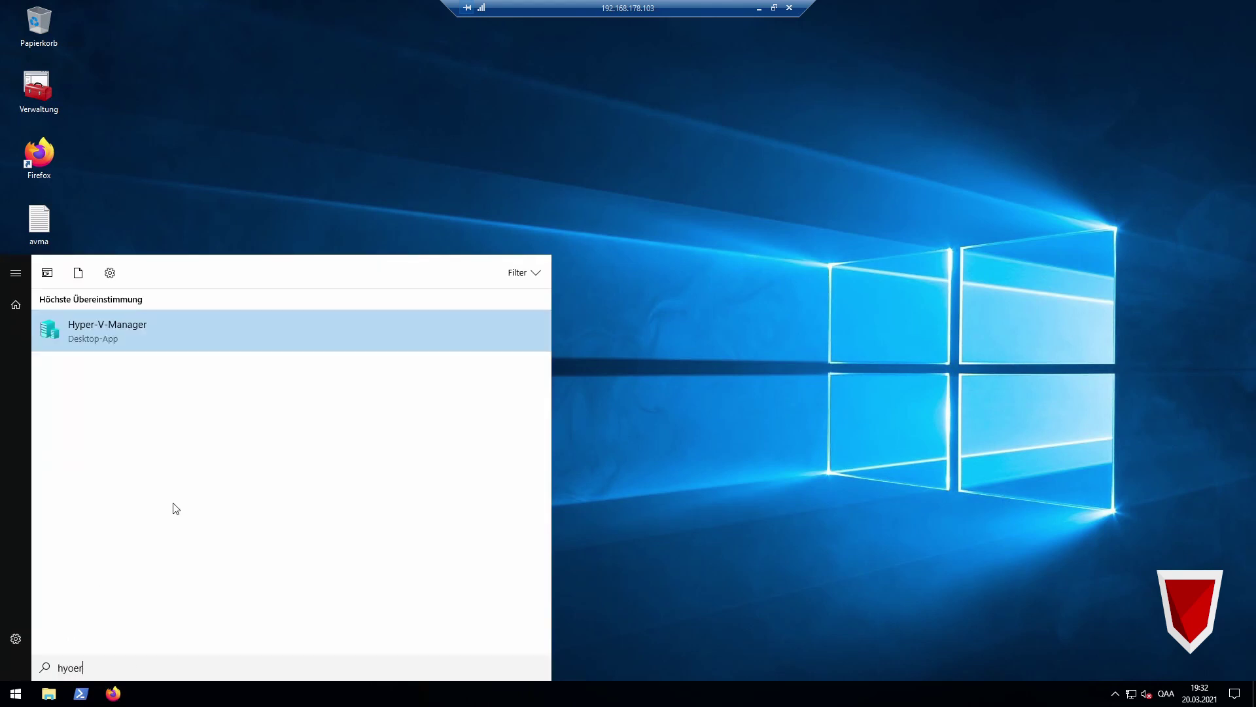
{"action": "key", "text": "BackSpace"}
{"action": "key", "text": "BackSpace"}
{"action": "key", "text": "BackSpace"}
{"action": "key", "text": "BackSpace"}
{"action": "key", "text": "BackSpace"}
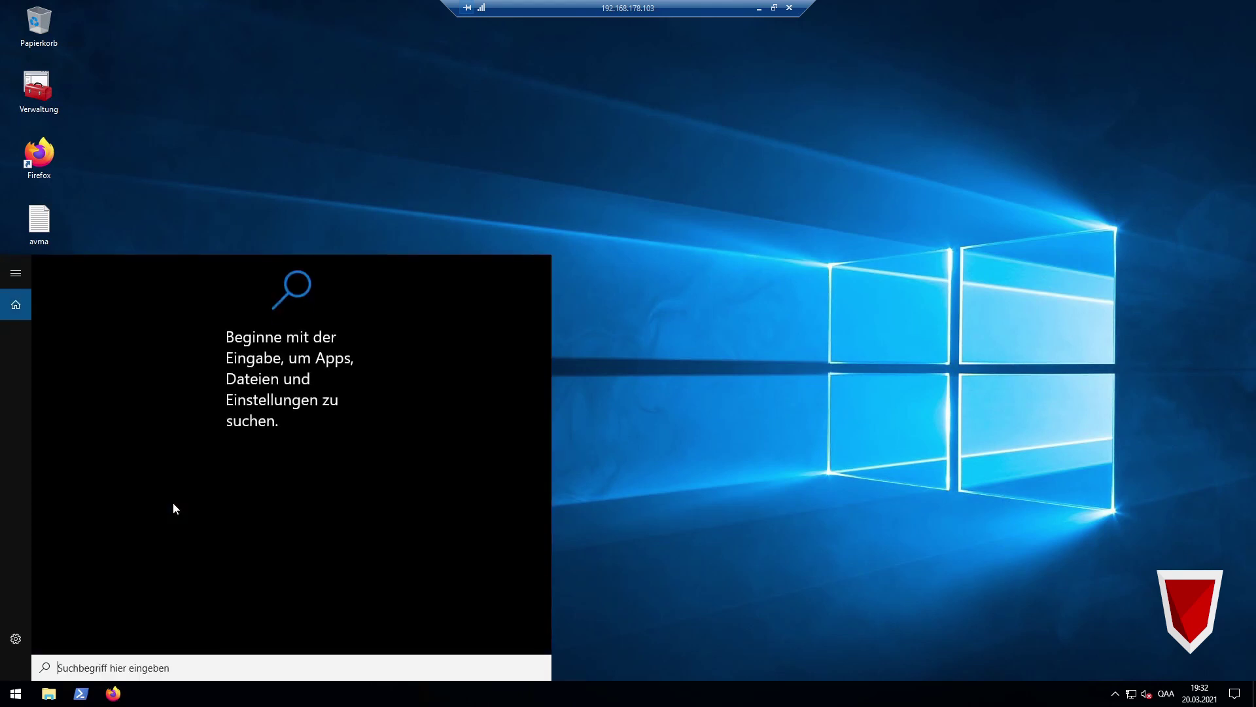
{"action": "type", "text": "fail"}
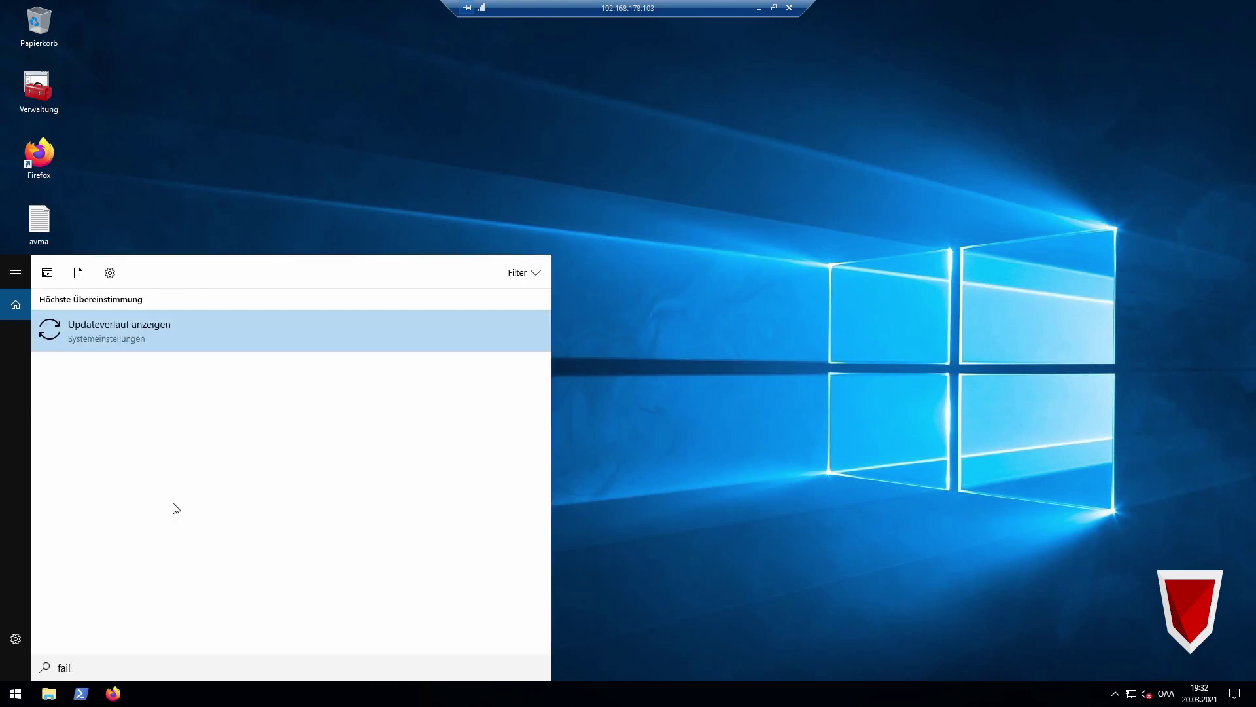
{"action": "type", "text": "ove"}
{"action": "key", "text": "BackSpace"}
{"action": "key", "text": "BackSpace"}
{"action": "key", "text": "BackSpace"}
{"action": "key", "text": "BackSpace"}
{"action": "key", "text": "BackSpace"}
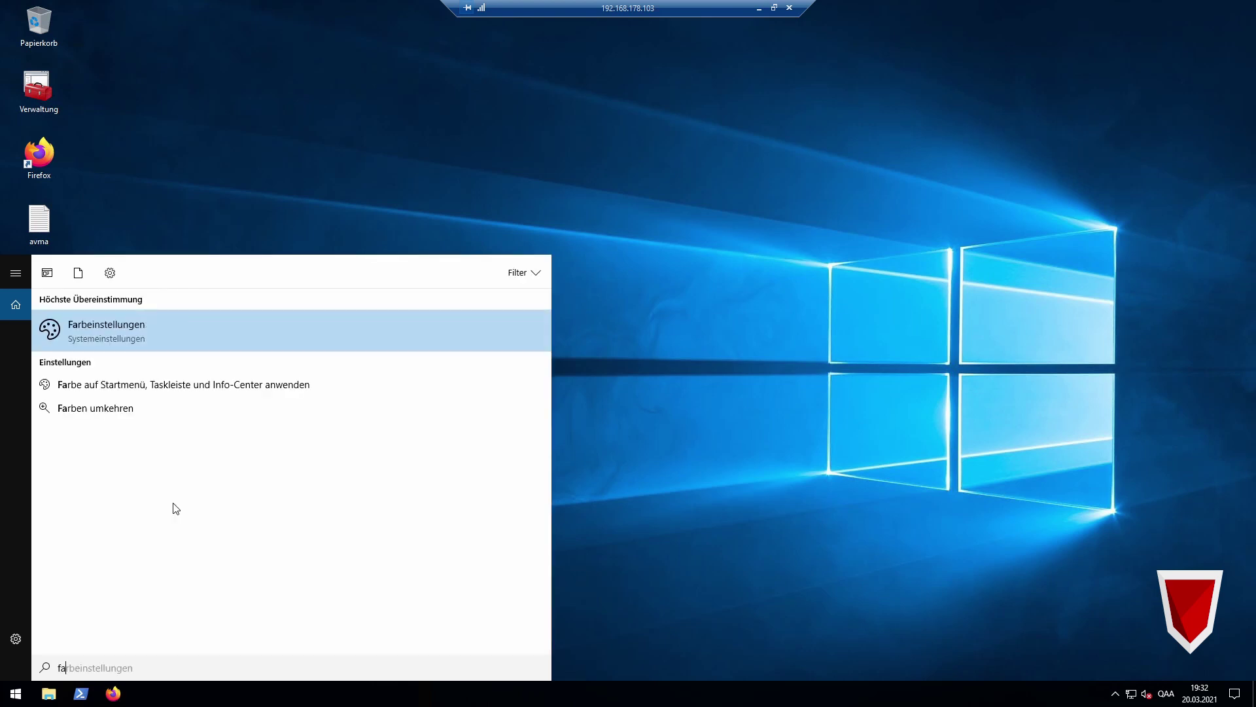
{"action": "type", "text": "il"}
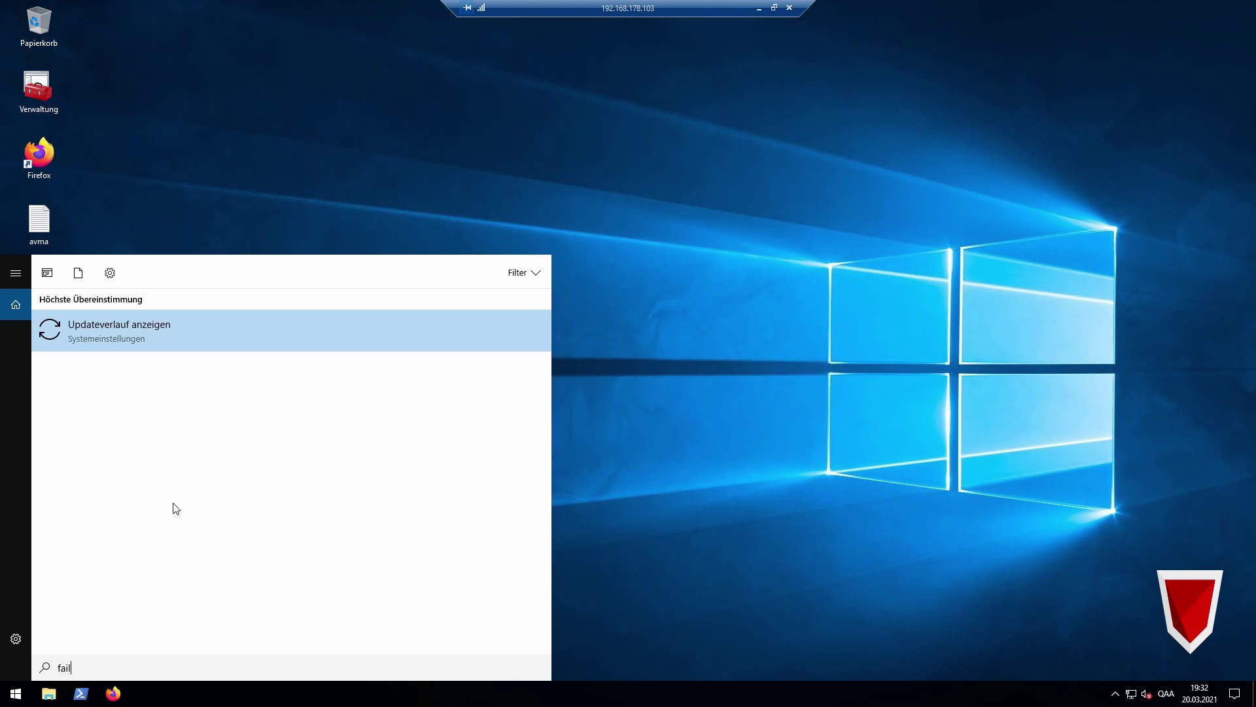
{"action": "type", "text": "o"}
{"action": "key", "text": "BackSpace"}
{"action": "key", "text": "BackSpace"}
{"action": "key", "text": "BackSpace"}
{"action": "key", "text": "BackSpace"}
{"action": "key", "text": "BackSpace"}
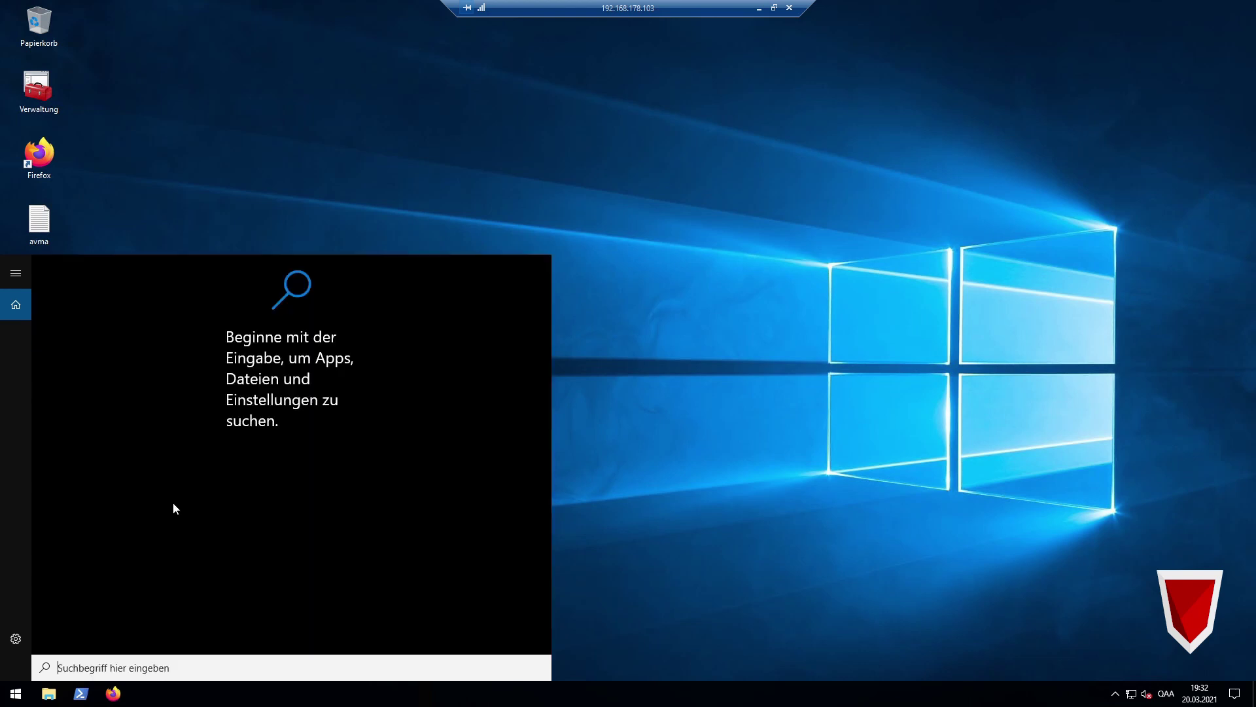
{"action": "type", "text": "hyperv"}
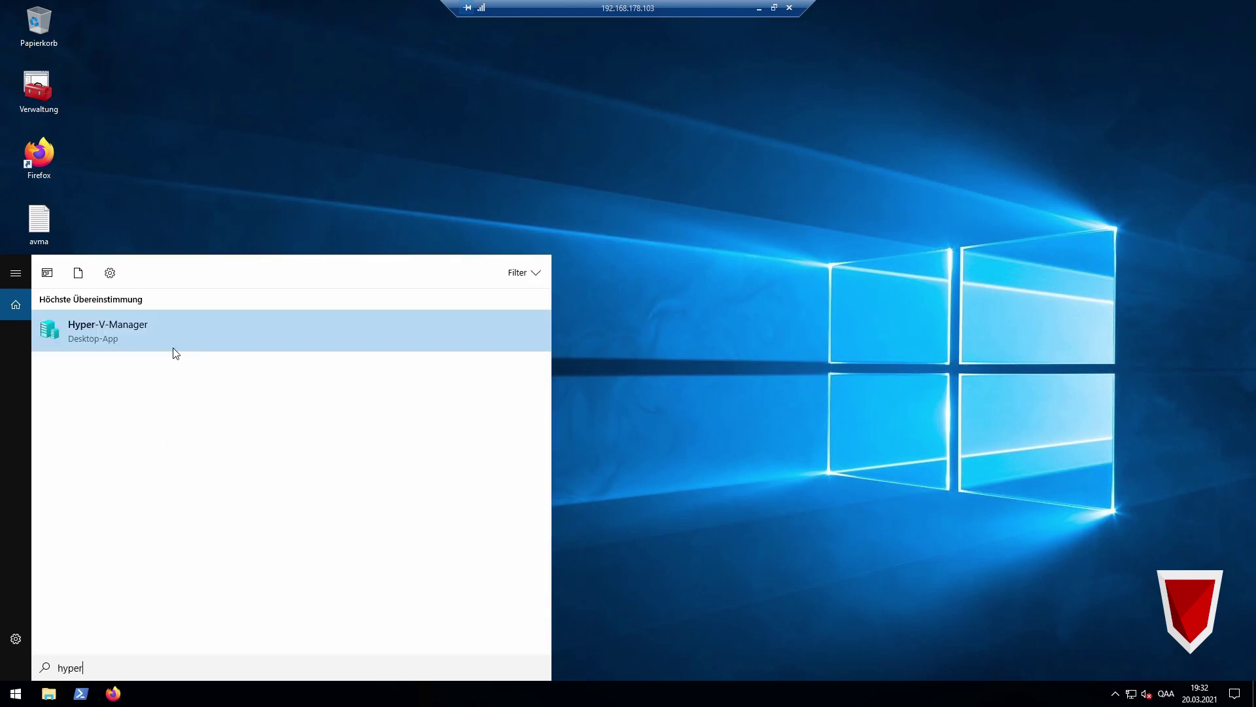
{"action": "left_click", "coordinate": [180, 339]}
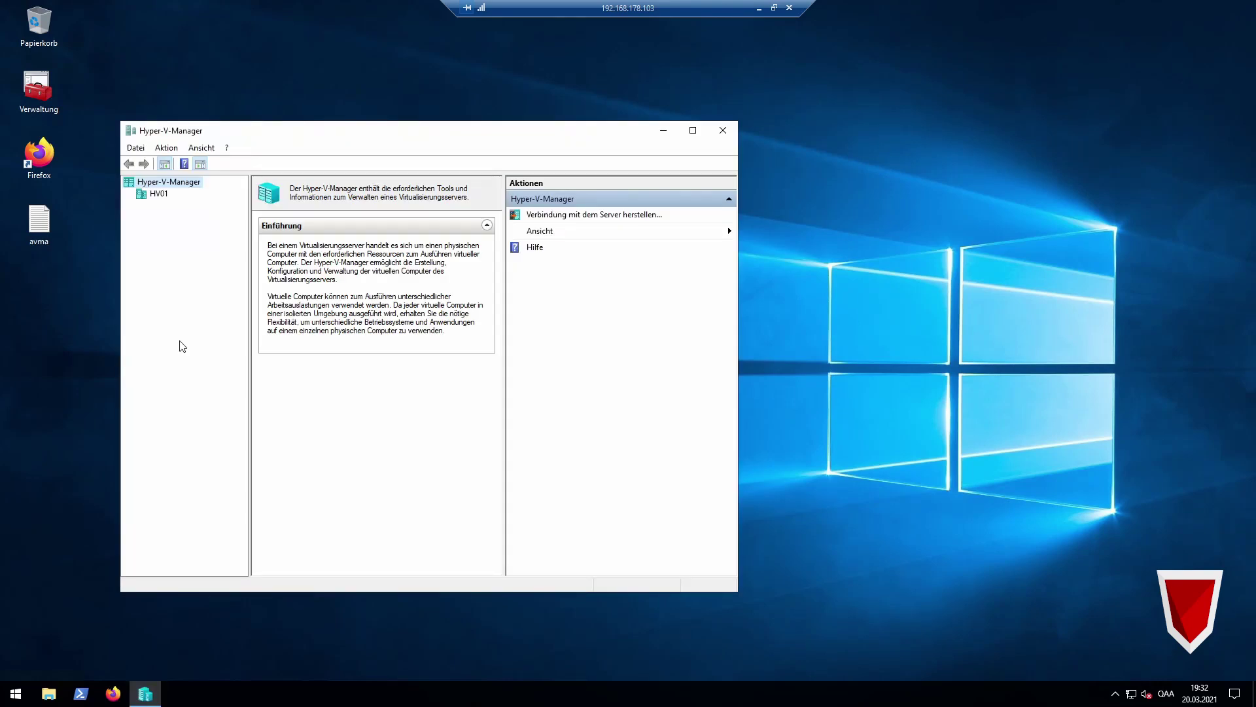
Maximize Hyper-V-Manager, select host HV01 and choose Neu > Virtueller Computer.
{"action": "left_click", "coordinate": [693, 131]}
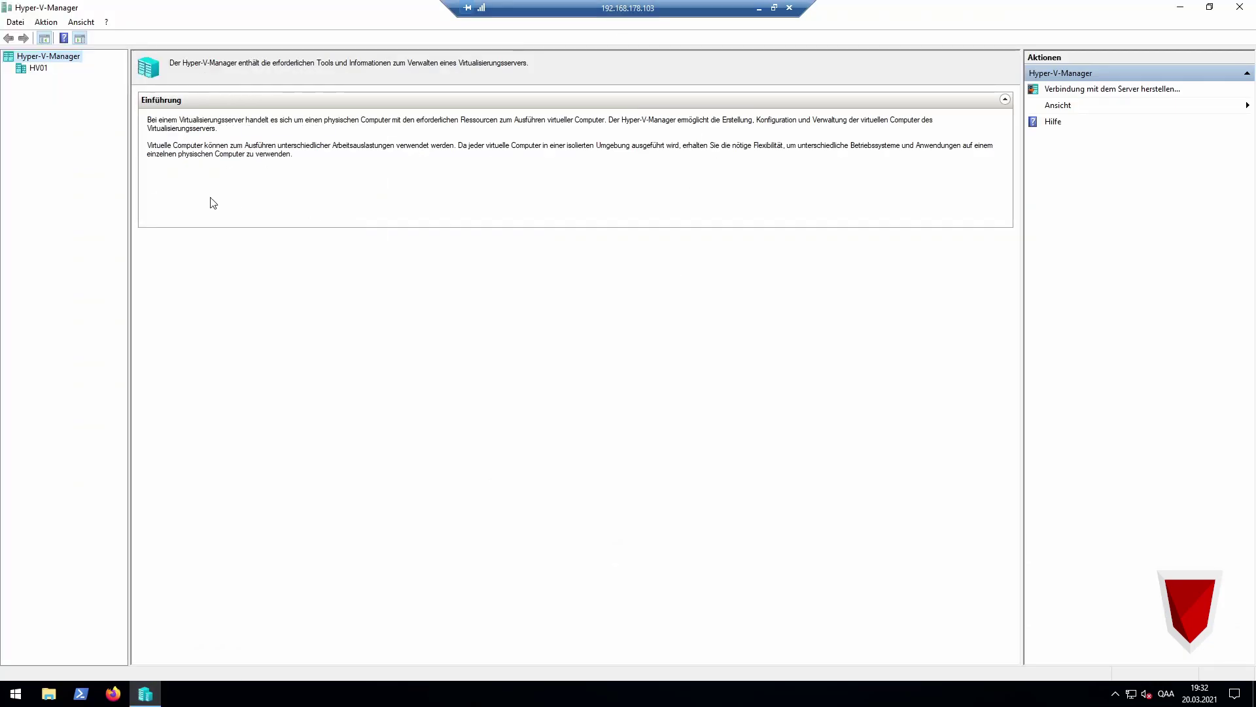
{"action": "left_click_drag", "start_coordinate": [130, 183], "coordinate": [183, 177]}
{"action": "left_click", "coordinate": [42, 72]}
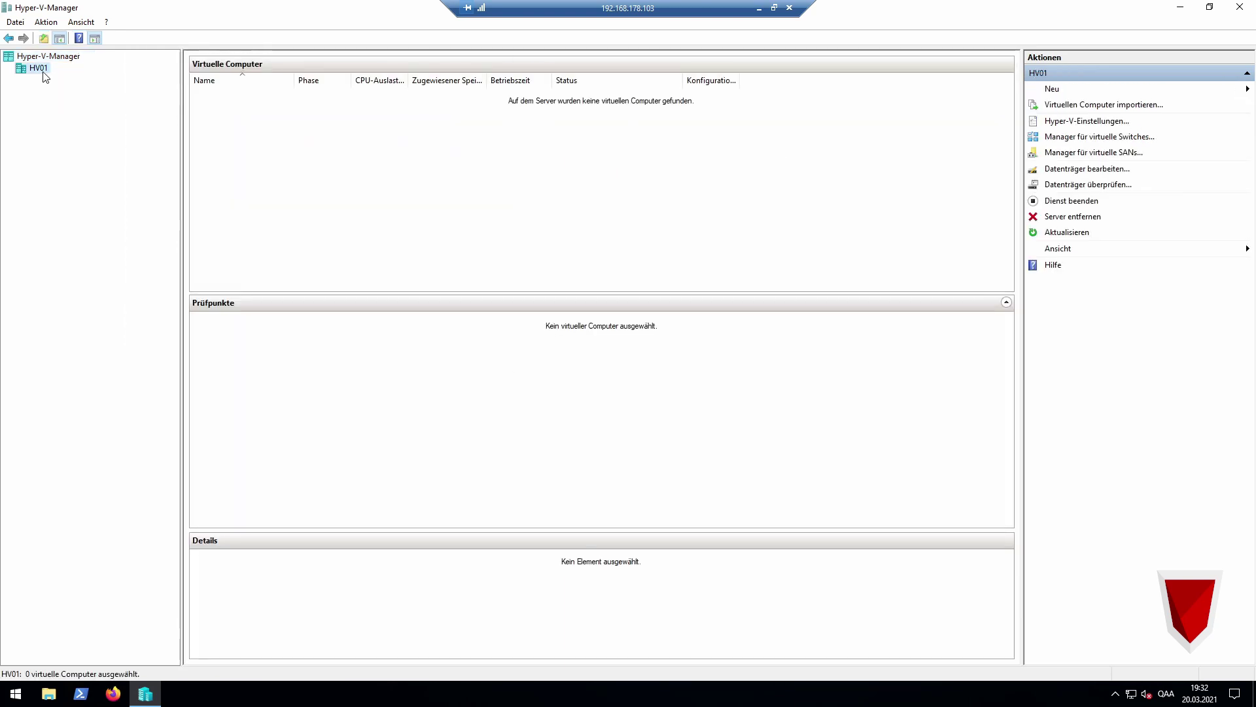
{"action": "right_click", "coordinate": [43, 74]}
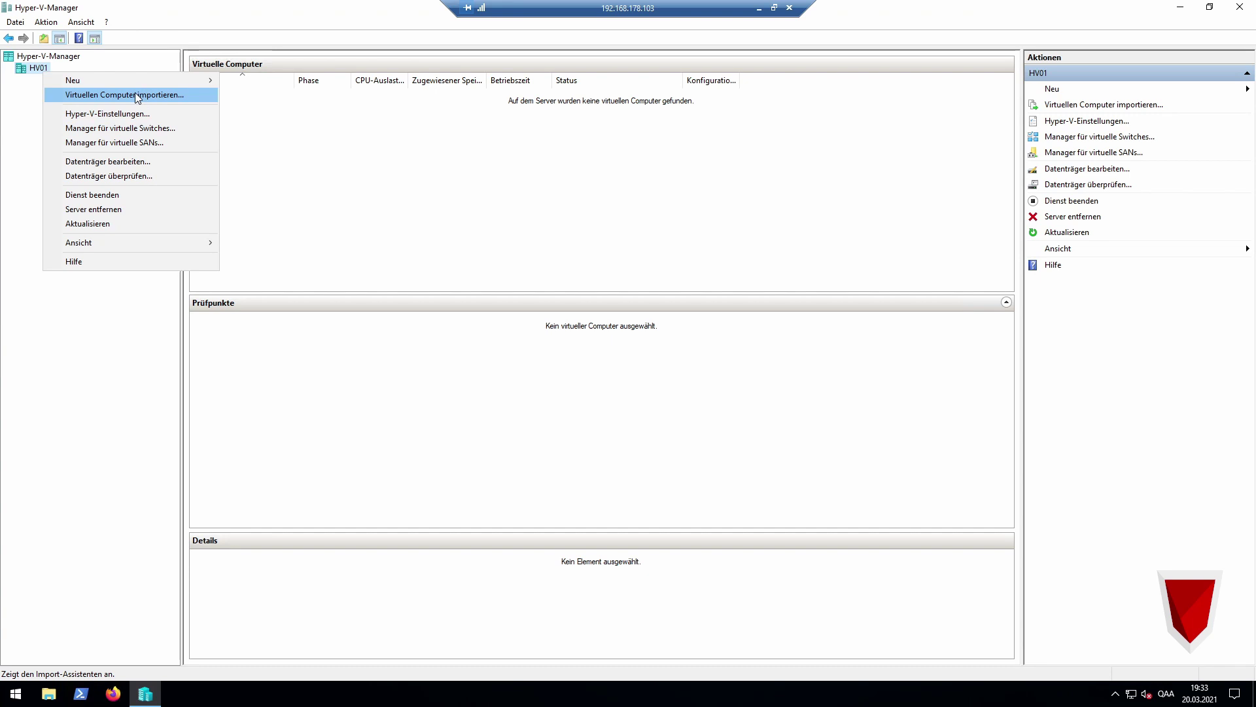
{"action": "mouse_move", "coordinate": [140, 80]}
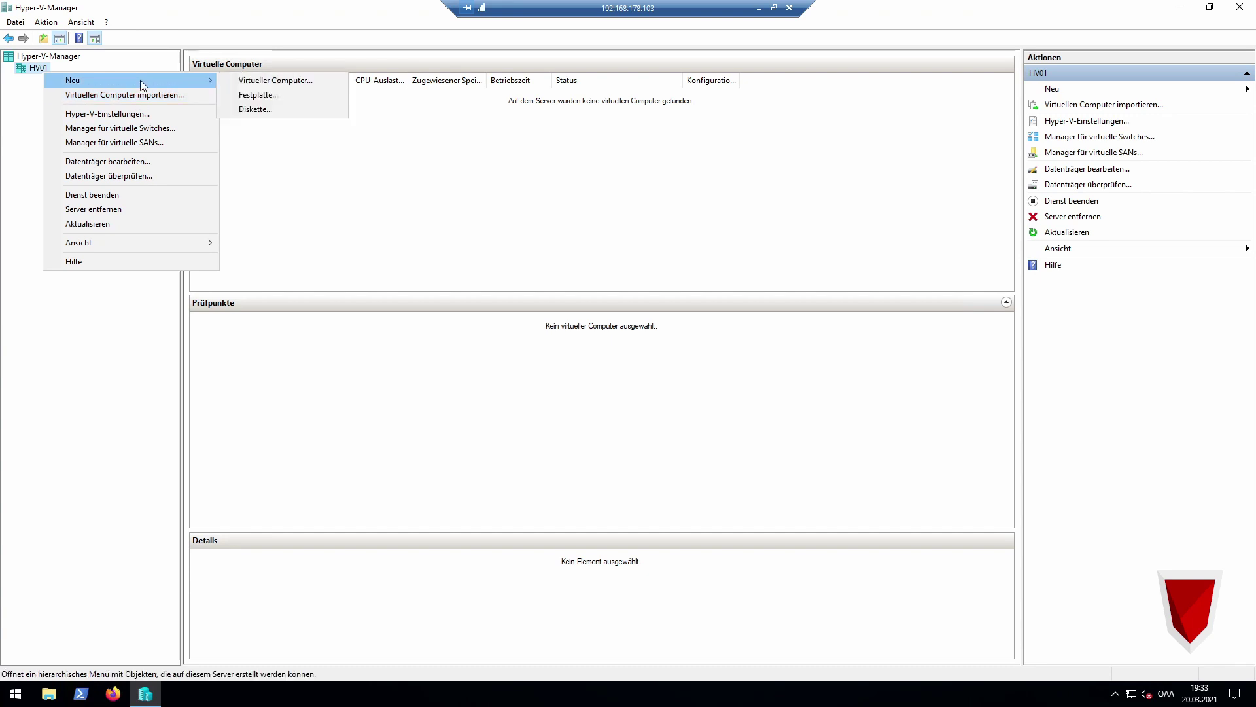
{"action": "left_click", "coordinate": [305, 81]}
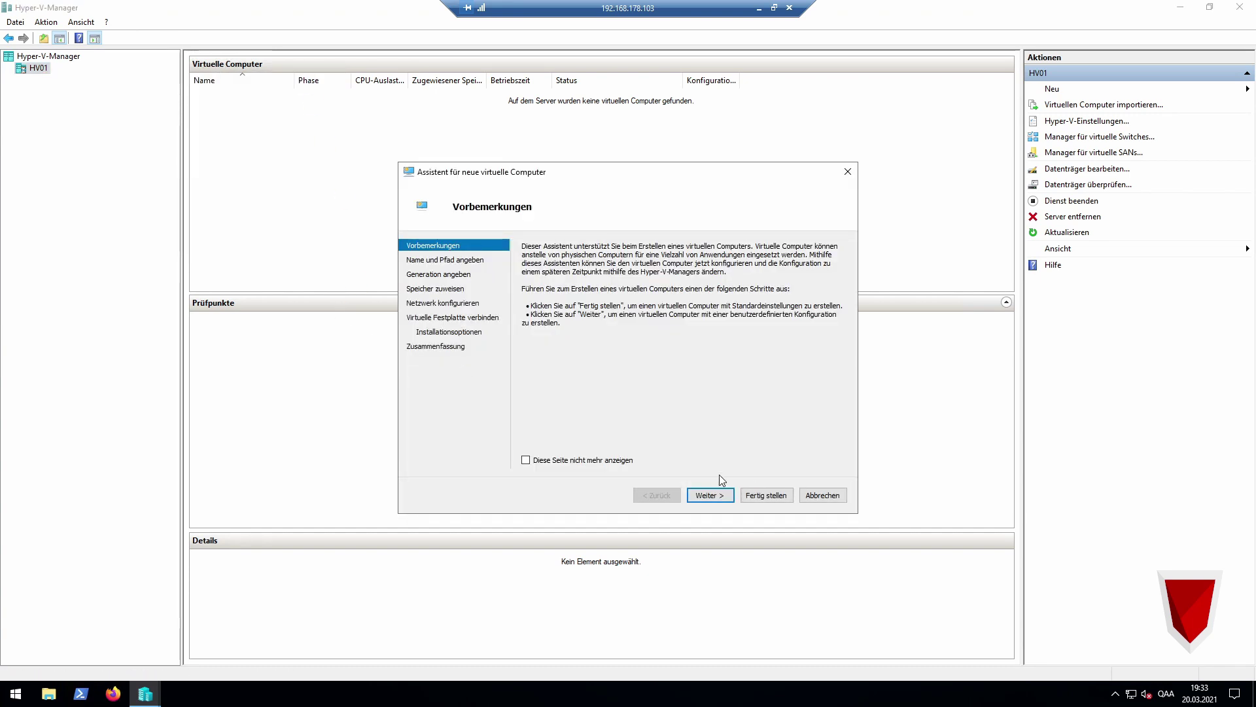
Name the new virtual machine SRV-WEBJEA, keeping the default location S:\HYPERV\VMs\.
{"action": "left_click", "coordinate": [720, 496]}
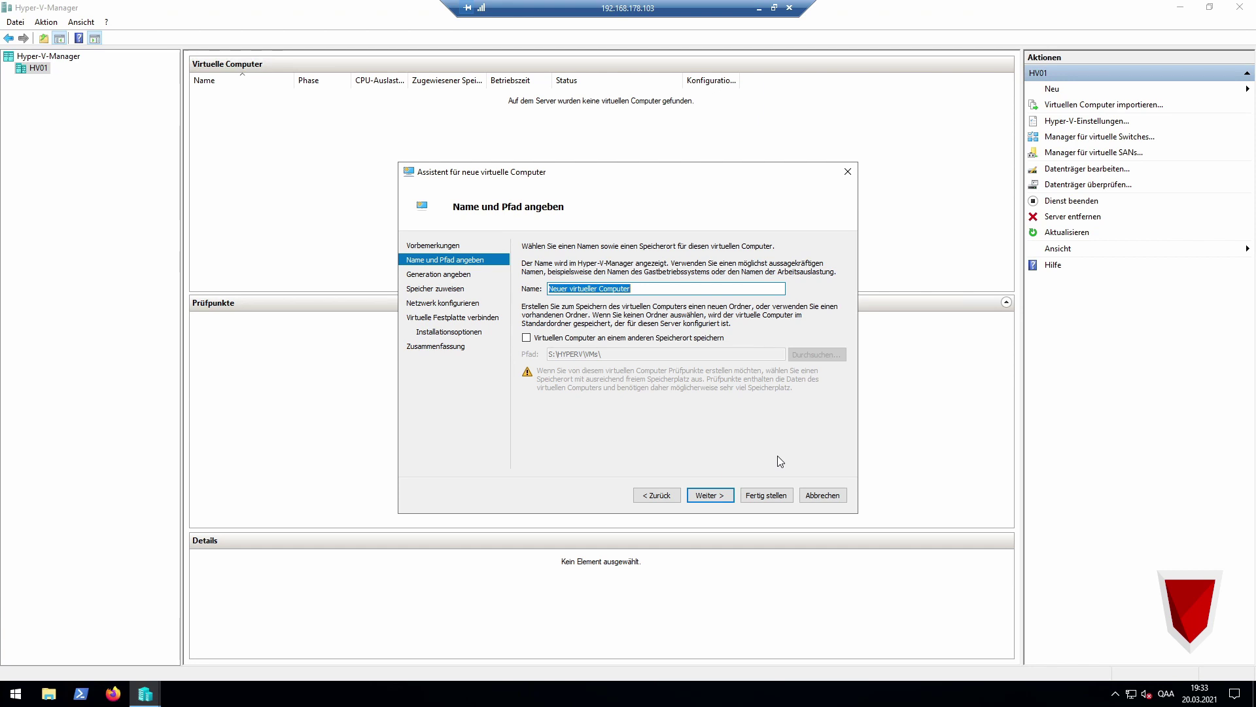
{"action": "type", "text": "SR"}
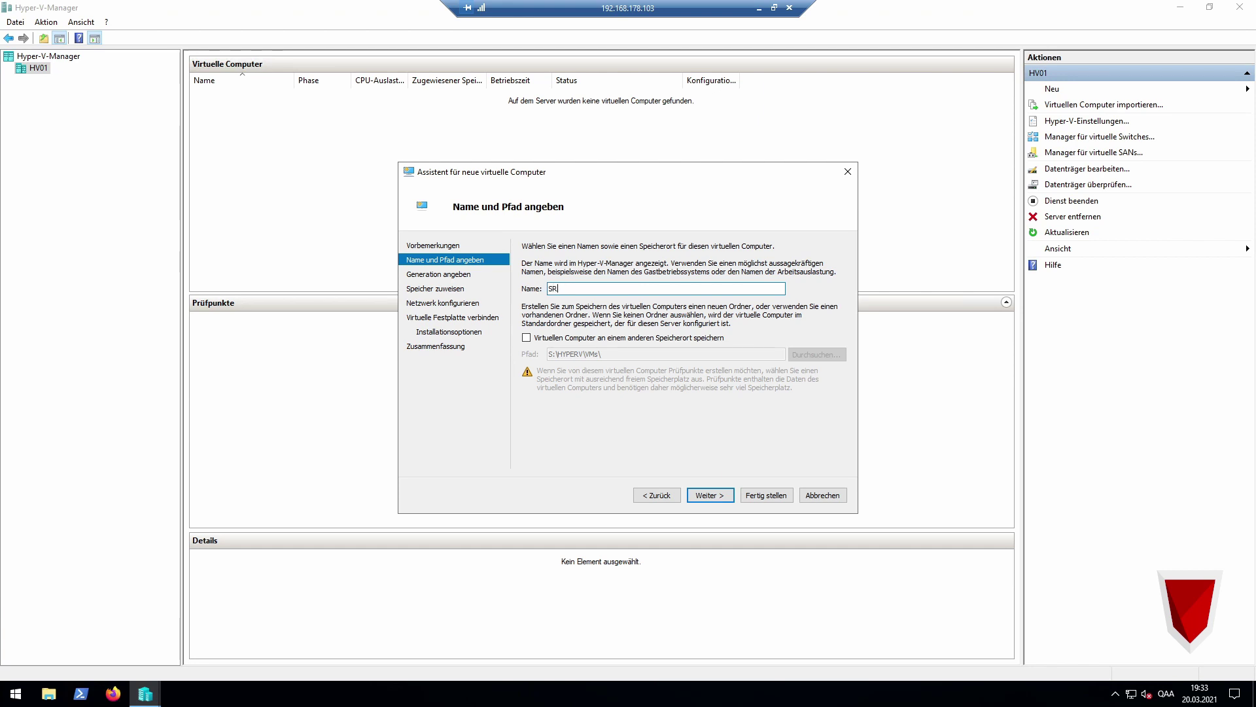
{"action": "type", "text": "V-WEBJEA"}
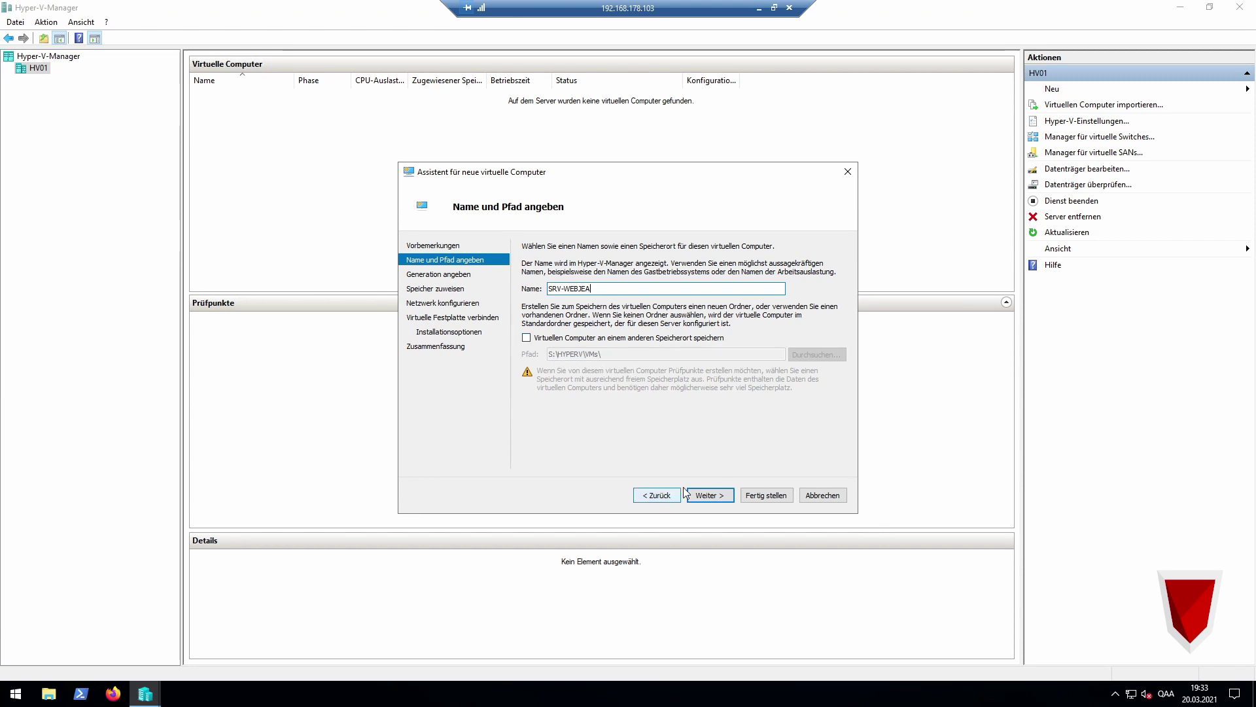
{"action": "left_click", "coordinate": [712, 496]}
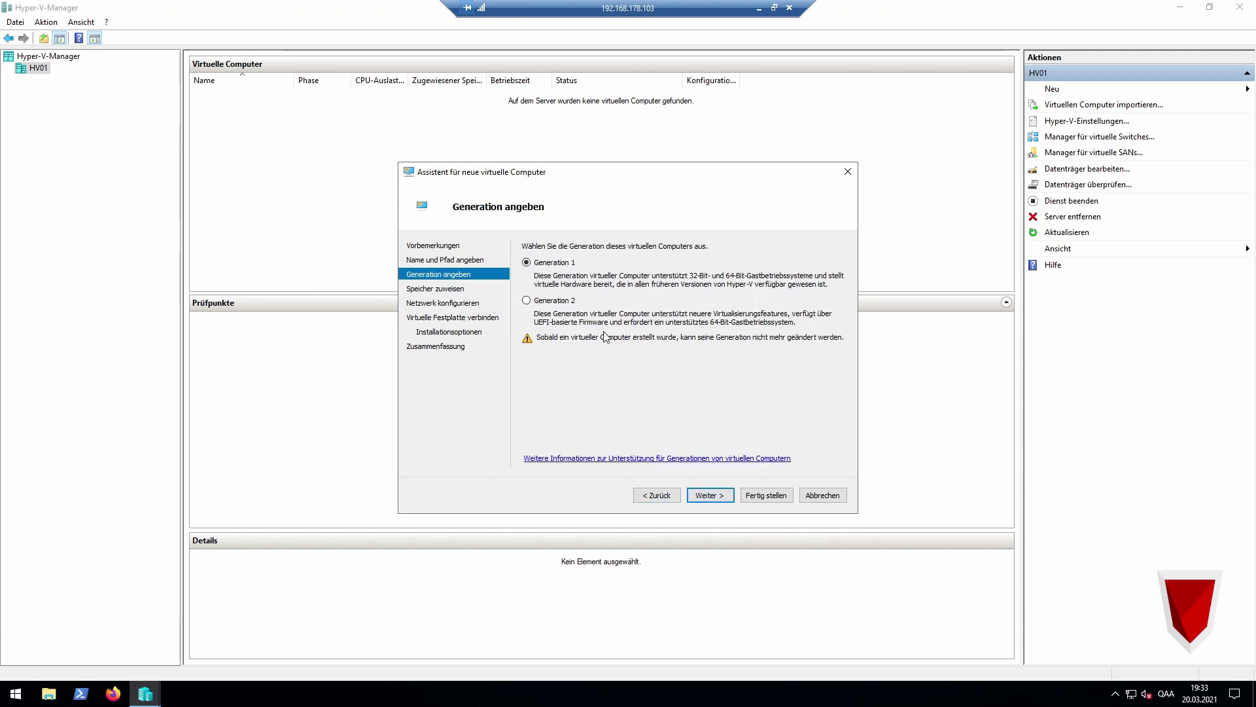
Keep Generation 2 and raise the startup memory from 1024 to 2048 MB.
{"action": "left_click", "coordinate": [553, 300]}
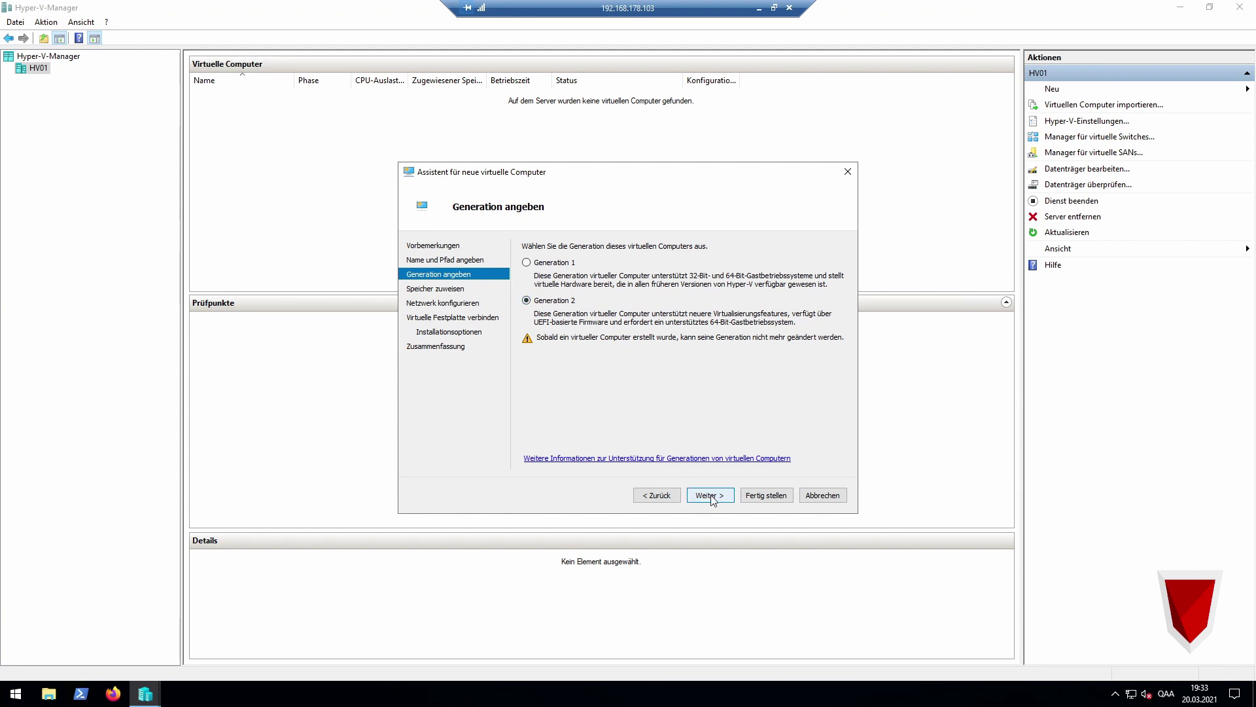
{"action": "left_click", "coordinate": [711, 495]}
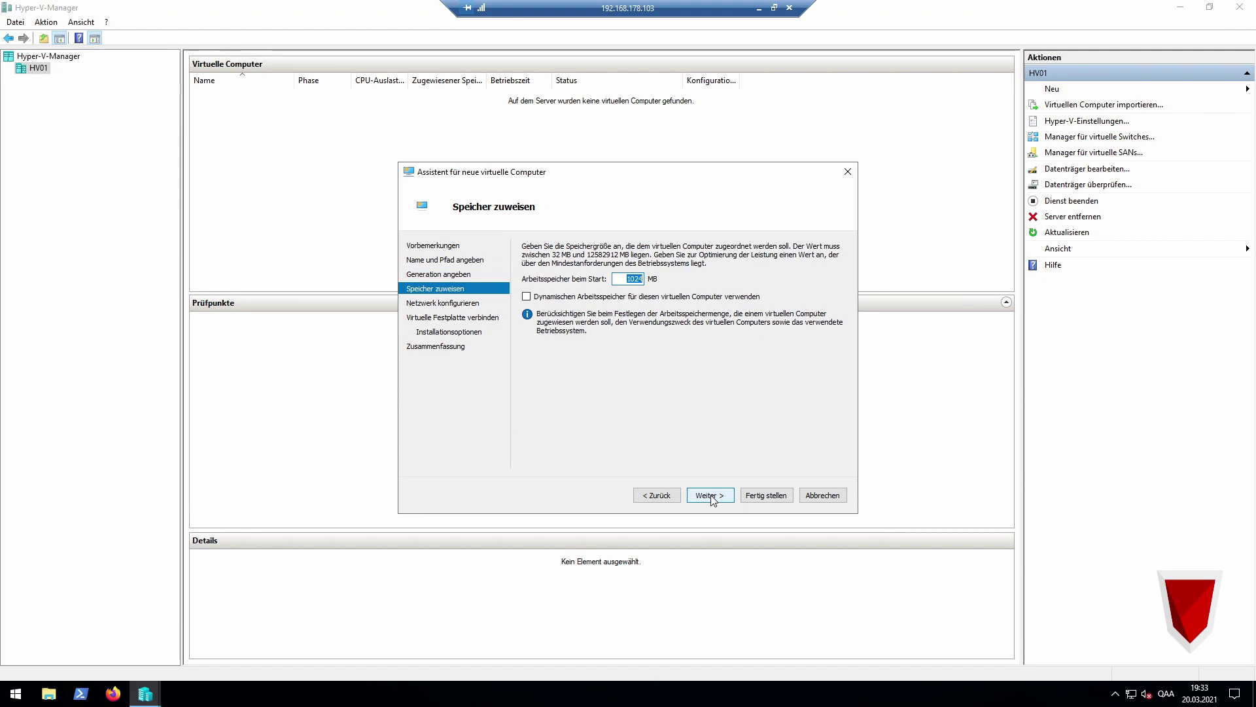
{"action": "left_click", "coordinate": [615, 279]}
{"action": "double_click", "coordinate": [615, 279]}
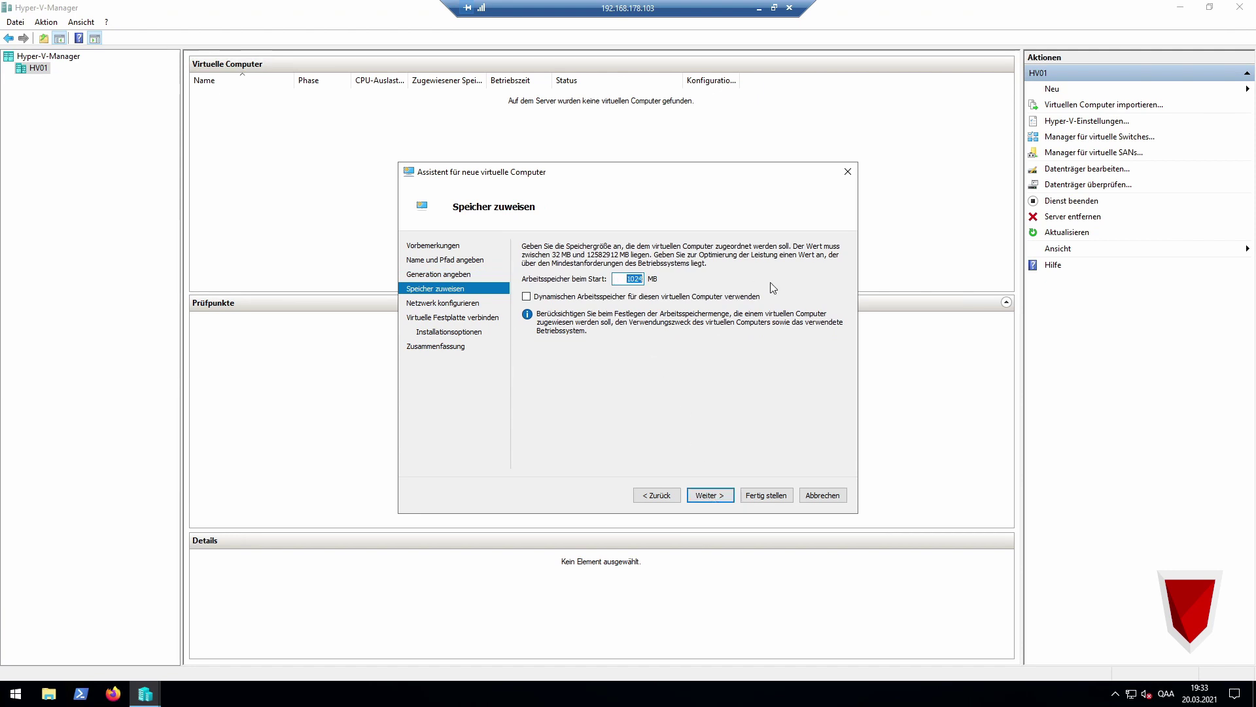
{"action": "type", "text": "2048"}
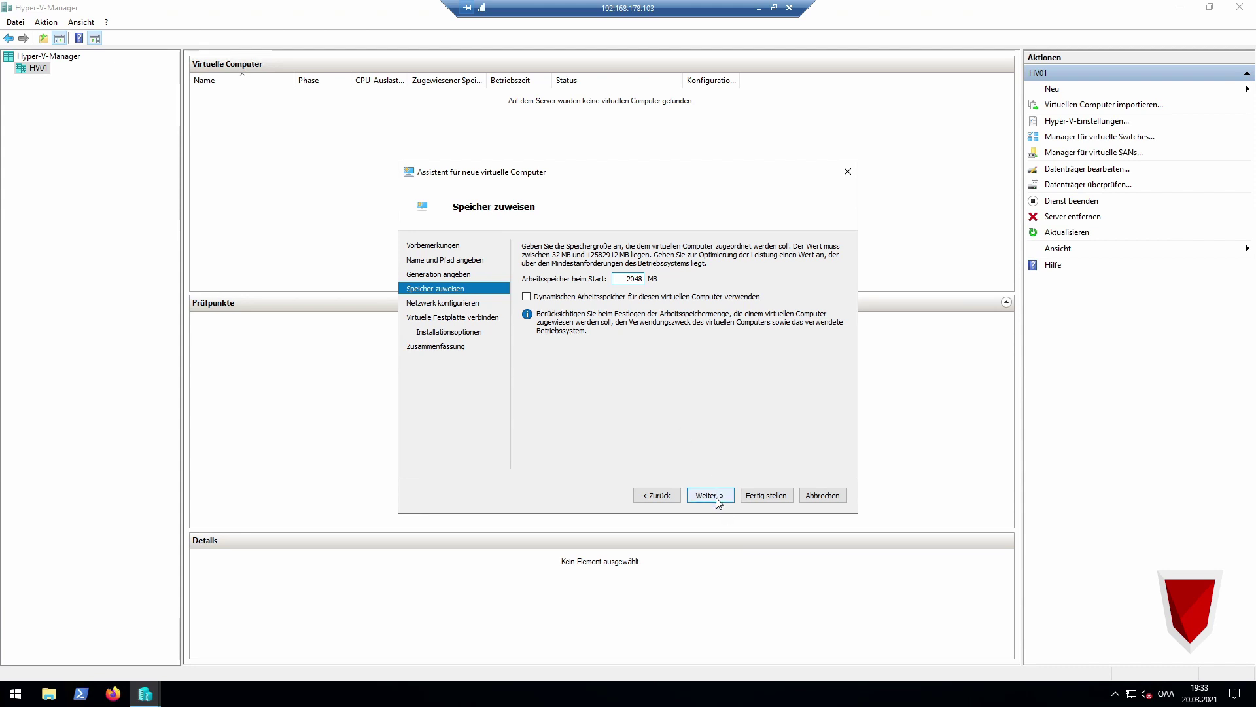
{"action": "left_click", "coordinate": [717, 499]}
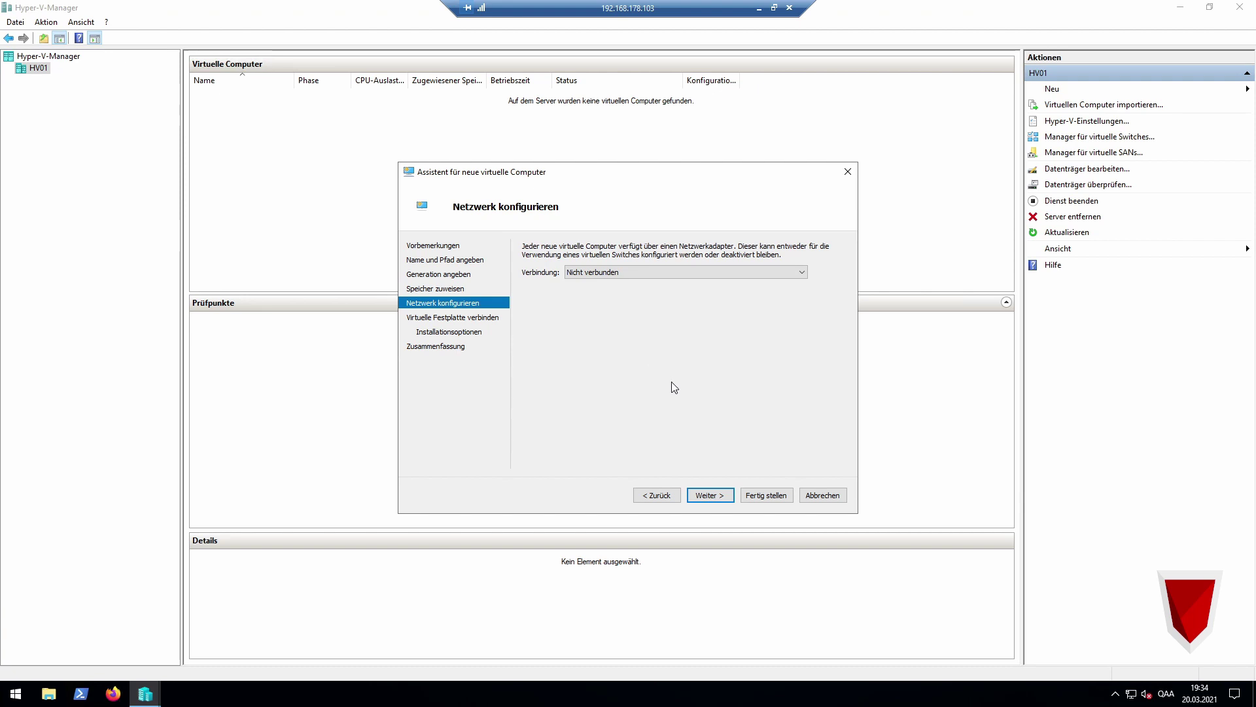
Connect the VM to the ASIX virtual switch and accept the default 127 GB SRV-WEBJEA.vhdx.
{"action": "left_click", "coordinate": [640, 271]}
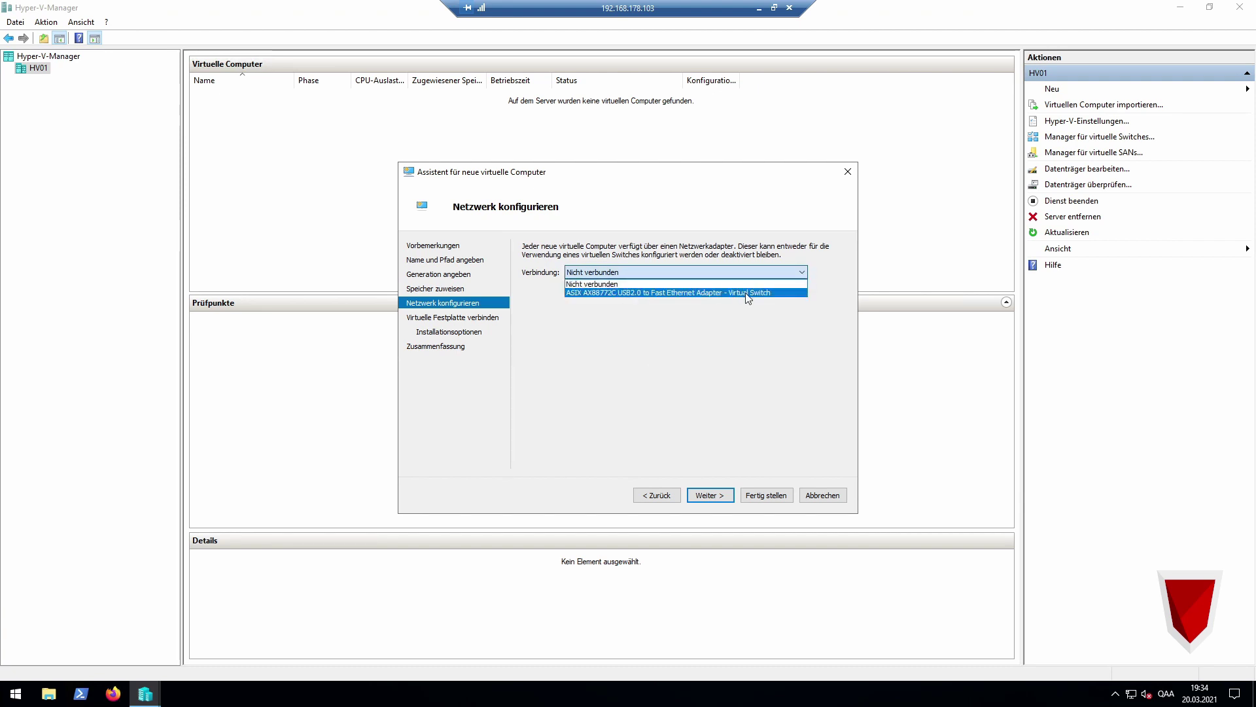
{"action": "left_click", "coordinate": [663, 294]}
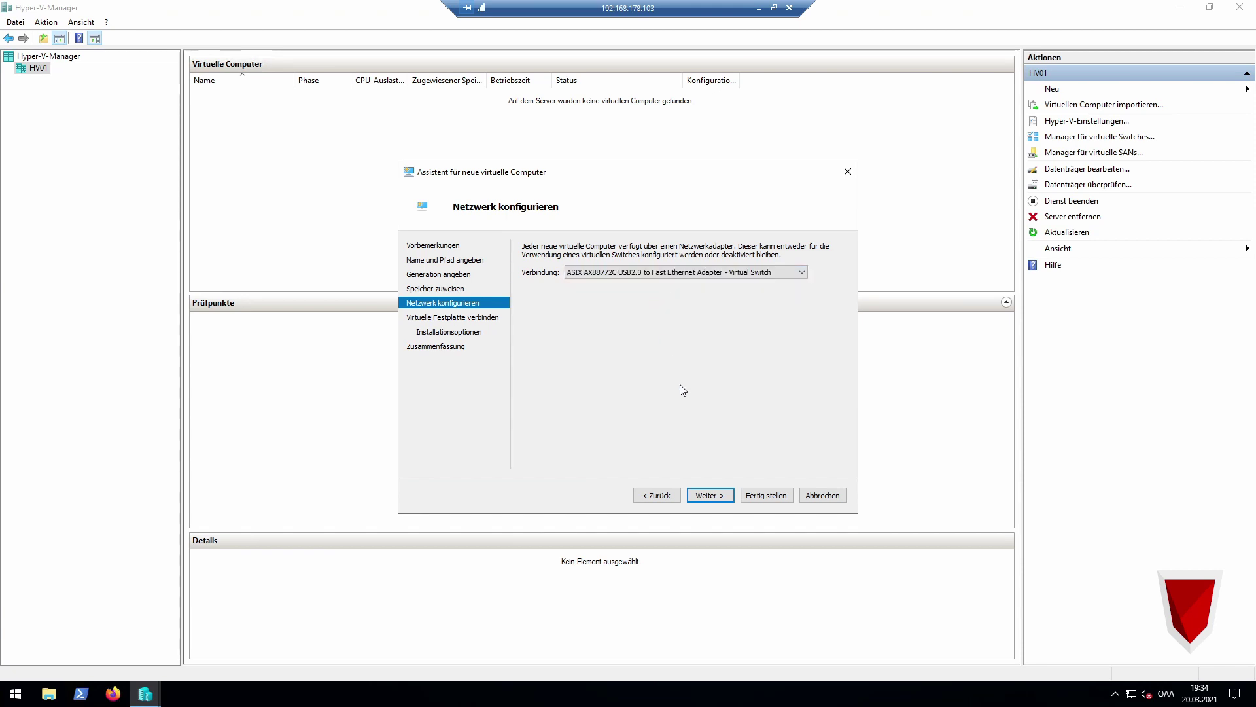
{"action": "left_click", "coordinate": [717, 496]}
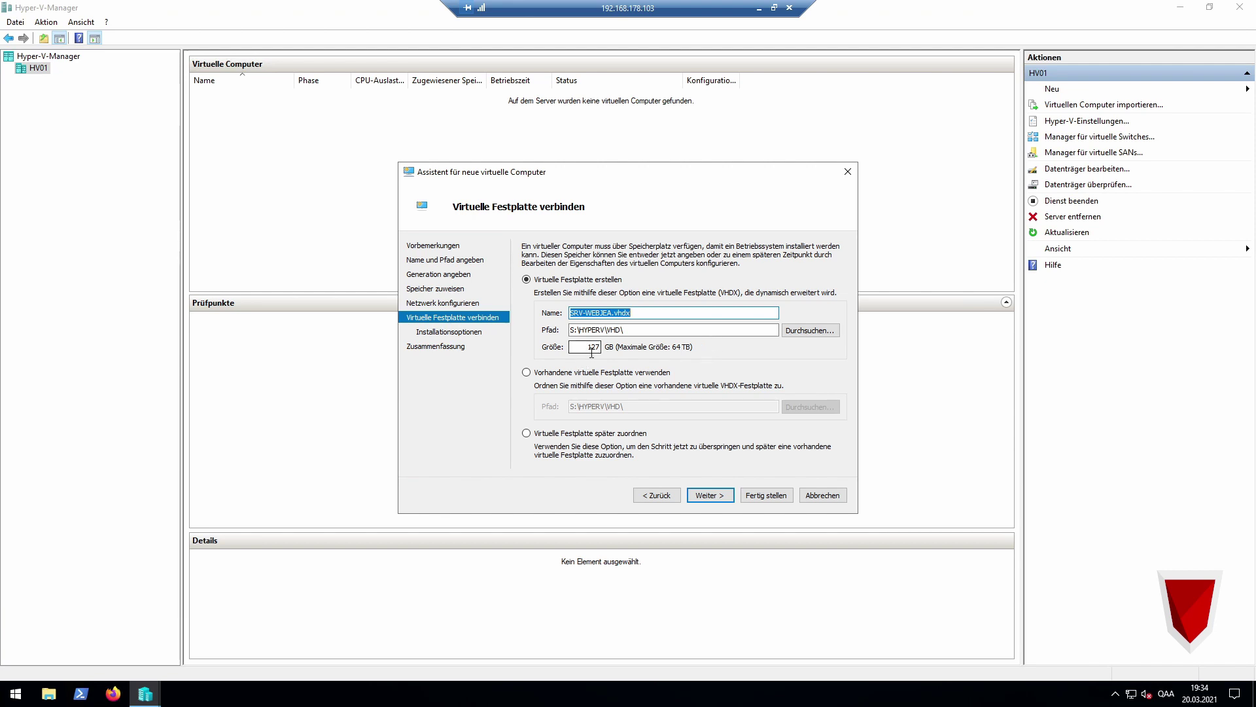
{"action": "left_click", "coordinate": [707, 497]}
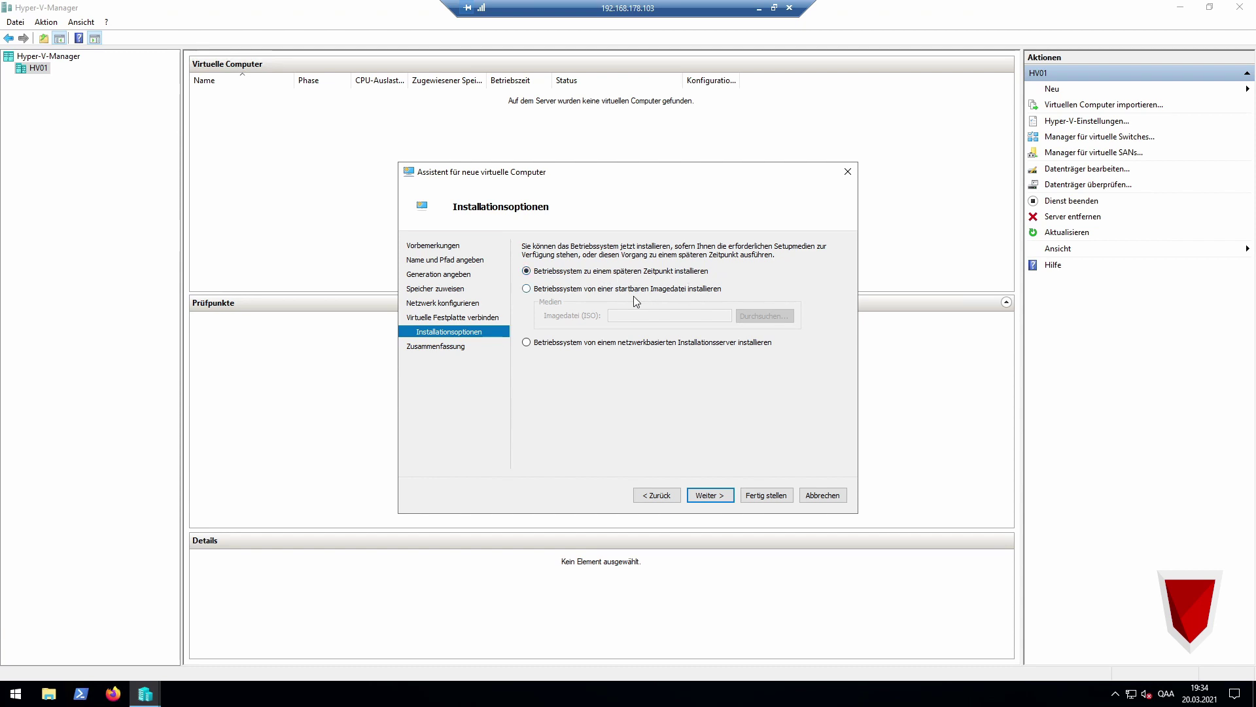
Choose to install from a bootable image and select the Windows Server 2019 ISO in S:\INSTALL.
{"action": "left_click", "coordinate": [597, 289]}
{"action": "left_click", "coordinate": [781, 325]}
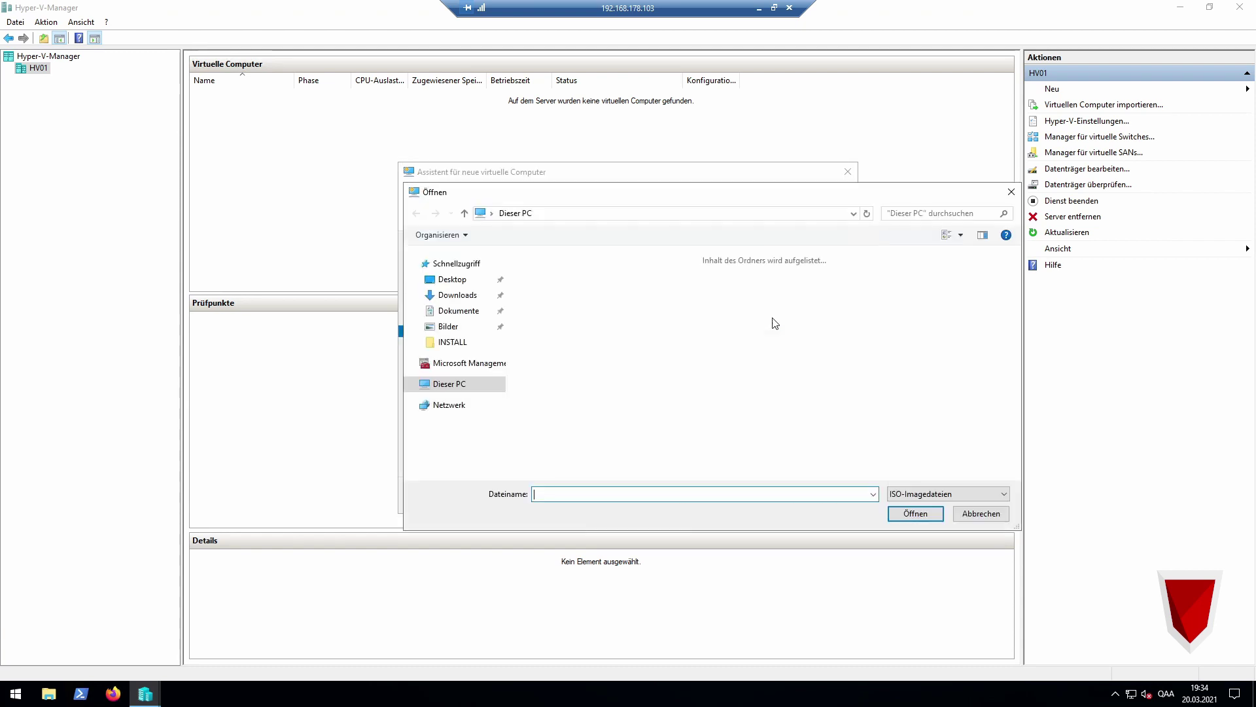
{"action": "double_click", "coordinate": [744, 411]}
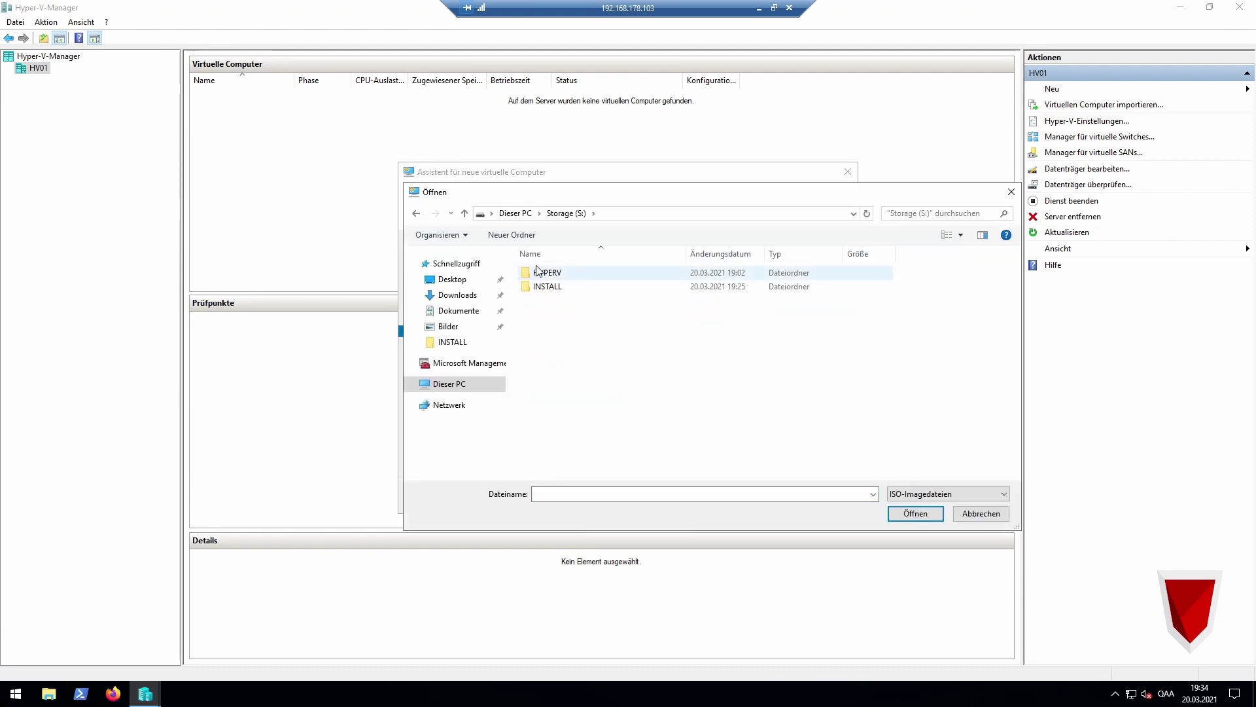
{"action": "double_click", "coordinate": [548, 286]}
{"action": "double_click", "coordinate": [625, 286]}
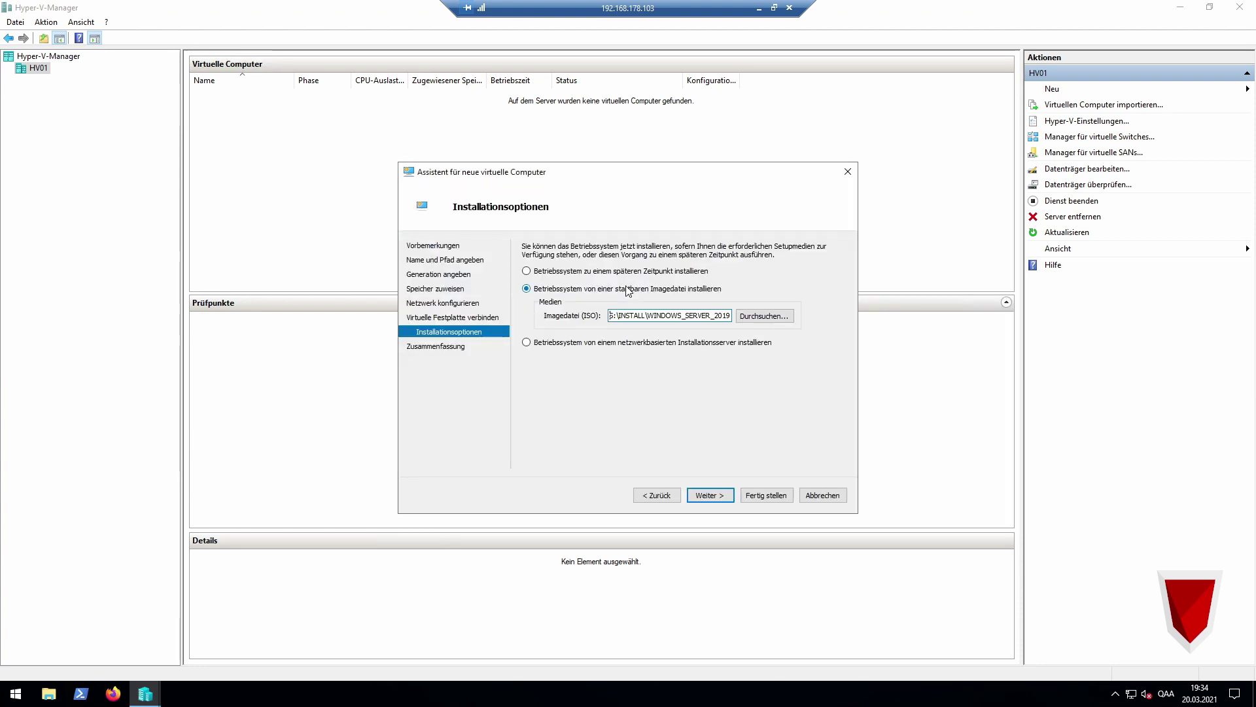
Review the ISO path and finish the wizard to create SRV-WEBJEA.
{"action": "left_click_drag", "start_coordinate": [639, 315], "coordinate": [609, 315]}
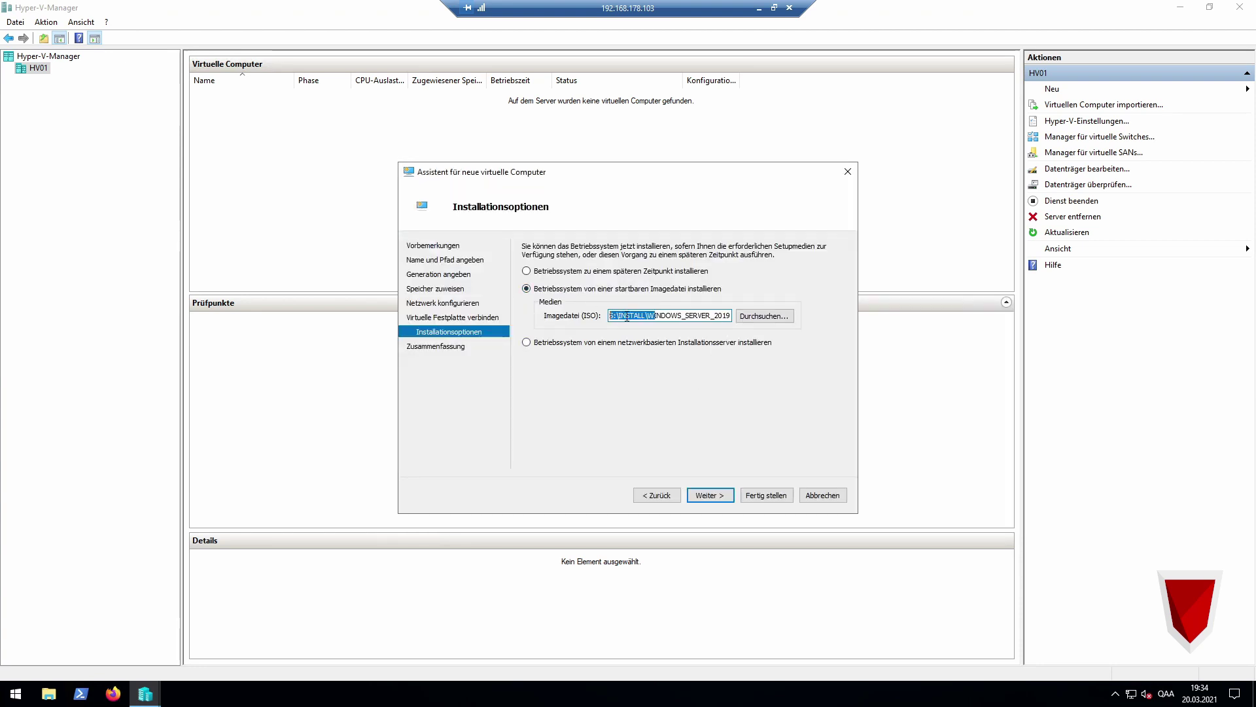
{"action": "left_click", "coordinate": [626, 316]}
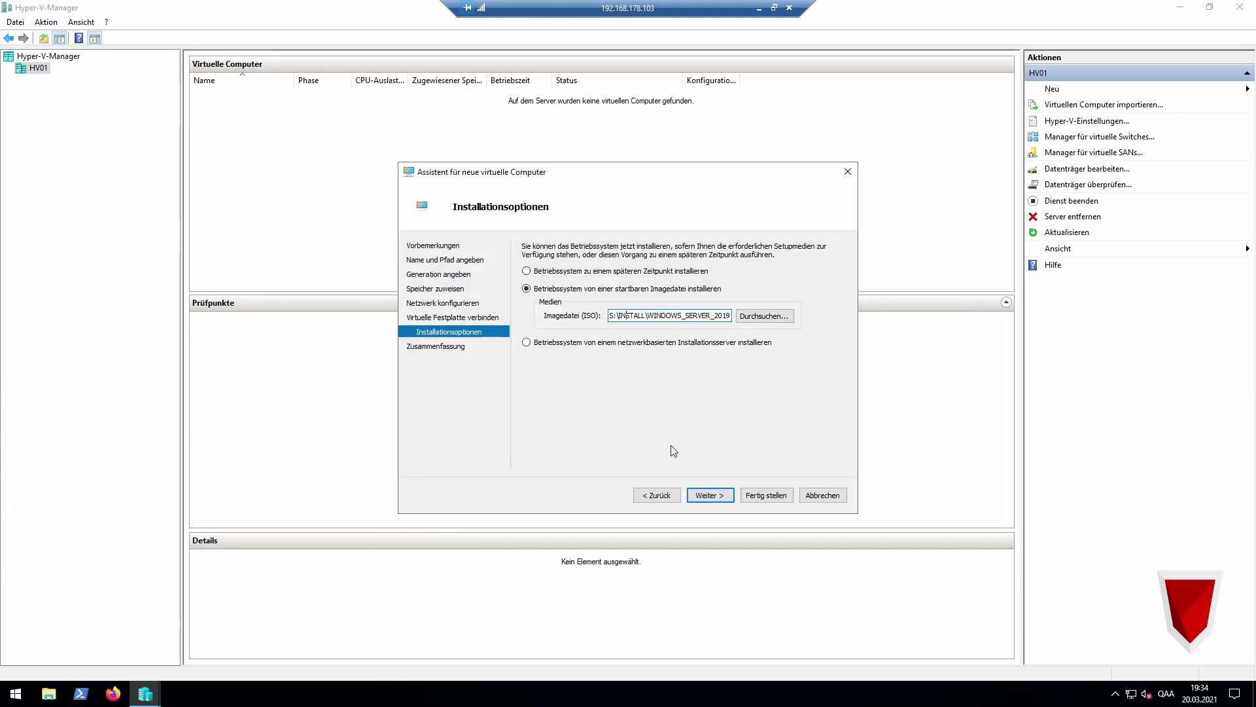
{"action": "left_click", "coordinate": [710, 494]}
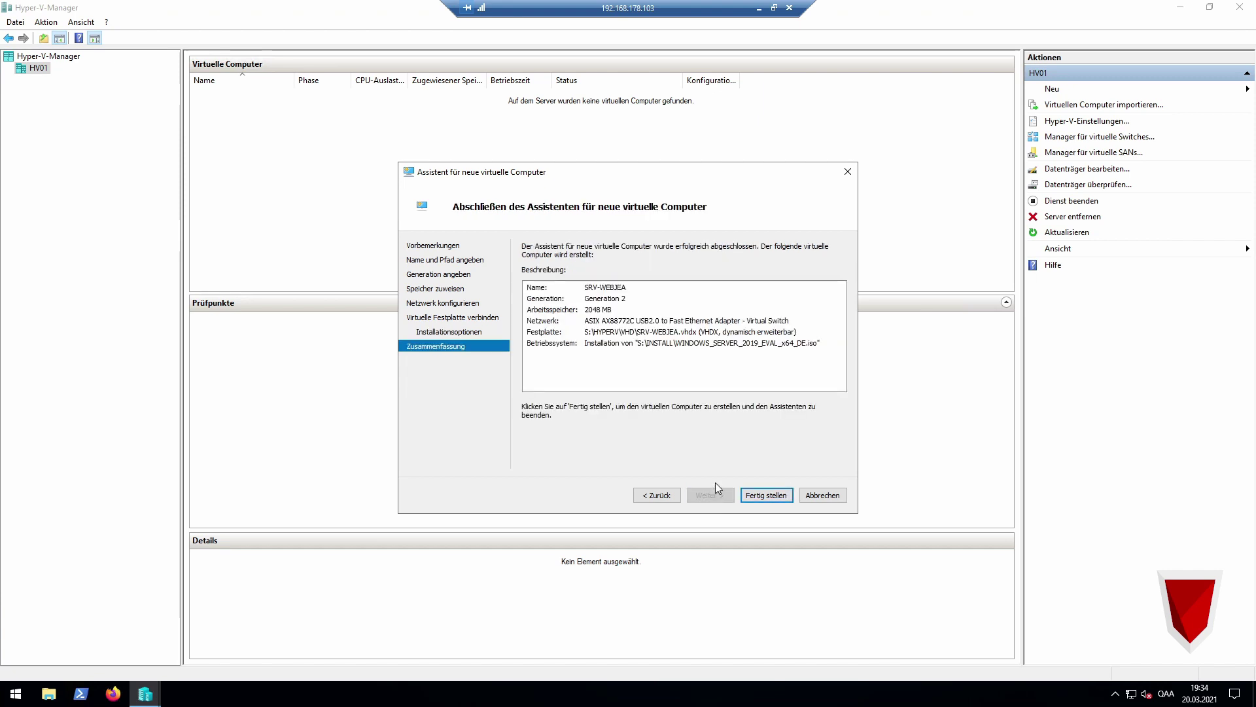
{"action": "left_click", "coordinate": [766, 495]}
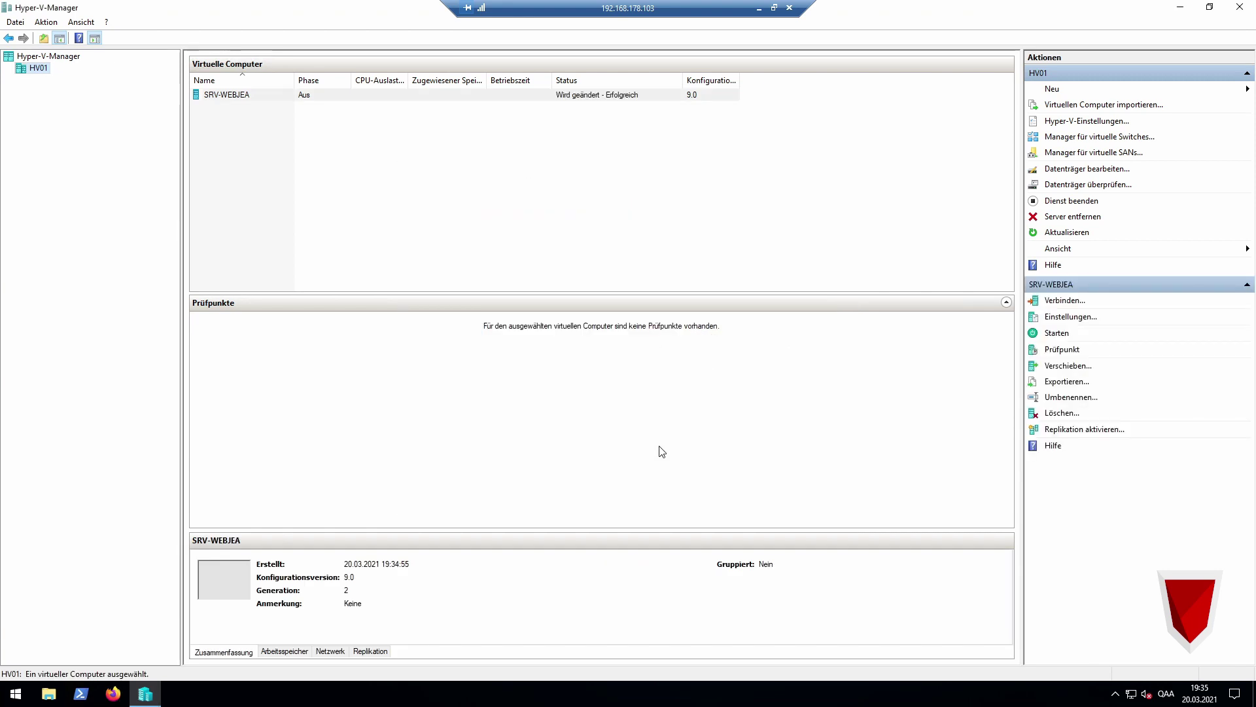
Connect to SRV-WEBJEA, start it, and boot from the Windows Server 2019 disc into Setup.
{"action": "right_click", "coordinate": [234, 93]}
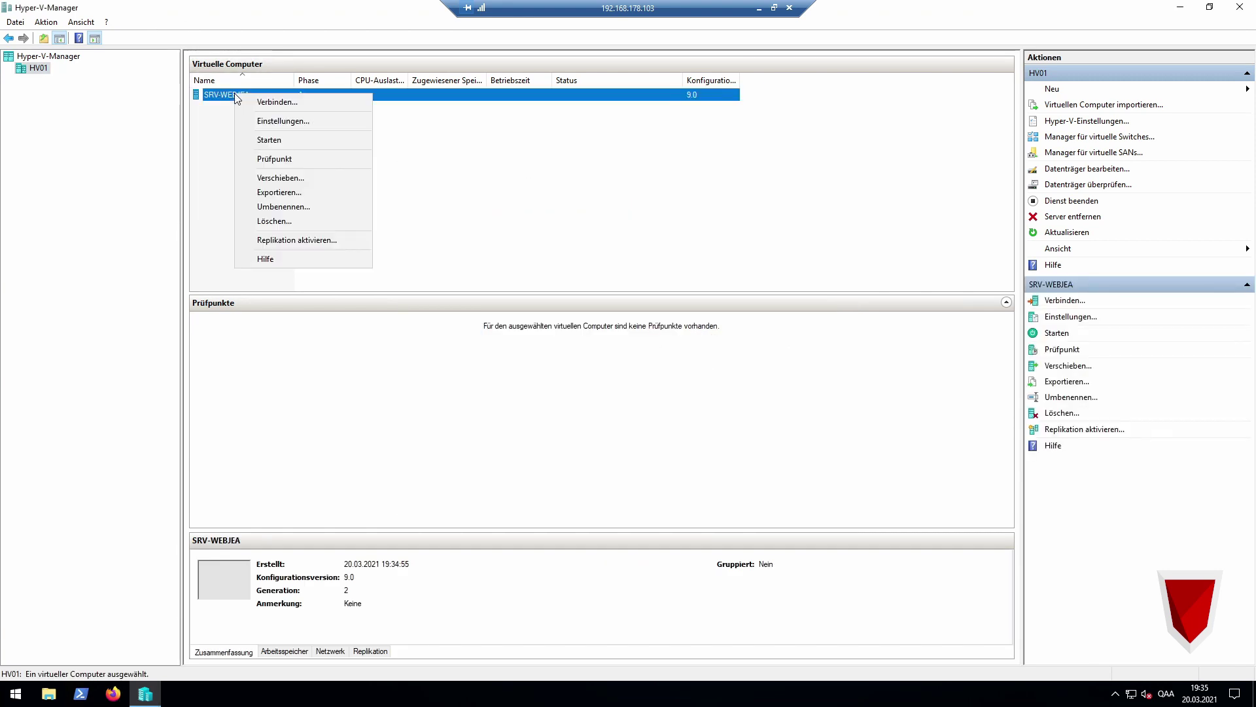
{"action": "left_click", "coordinate": [285, 101]}
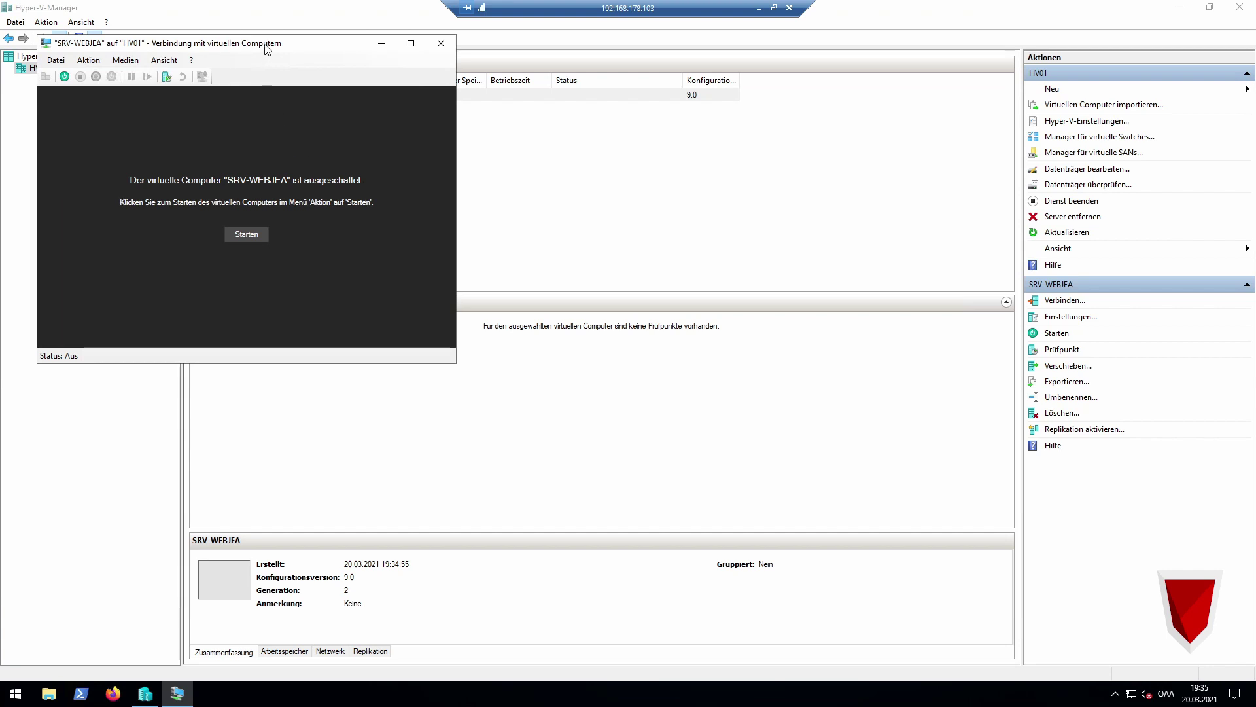
{"action": "left_click", "coordinate": [770, 463]}
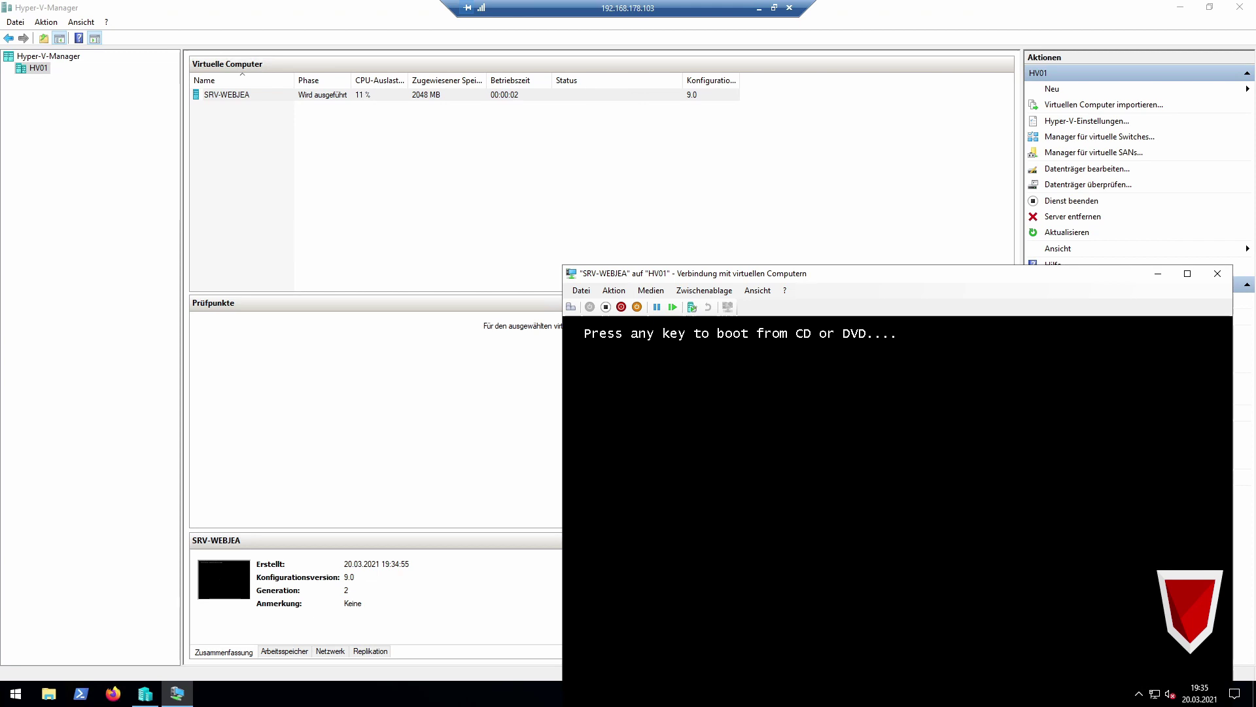
{"action": "key", "text": "Return"}
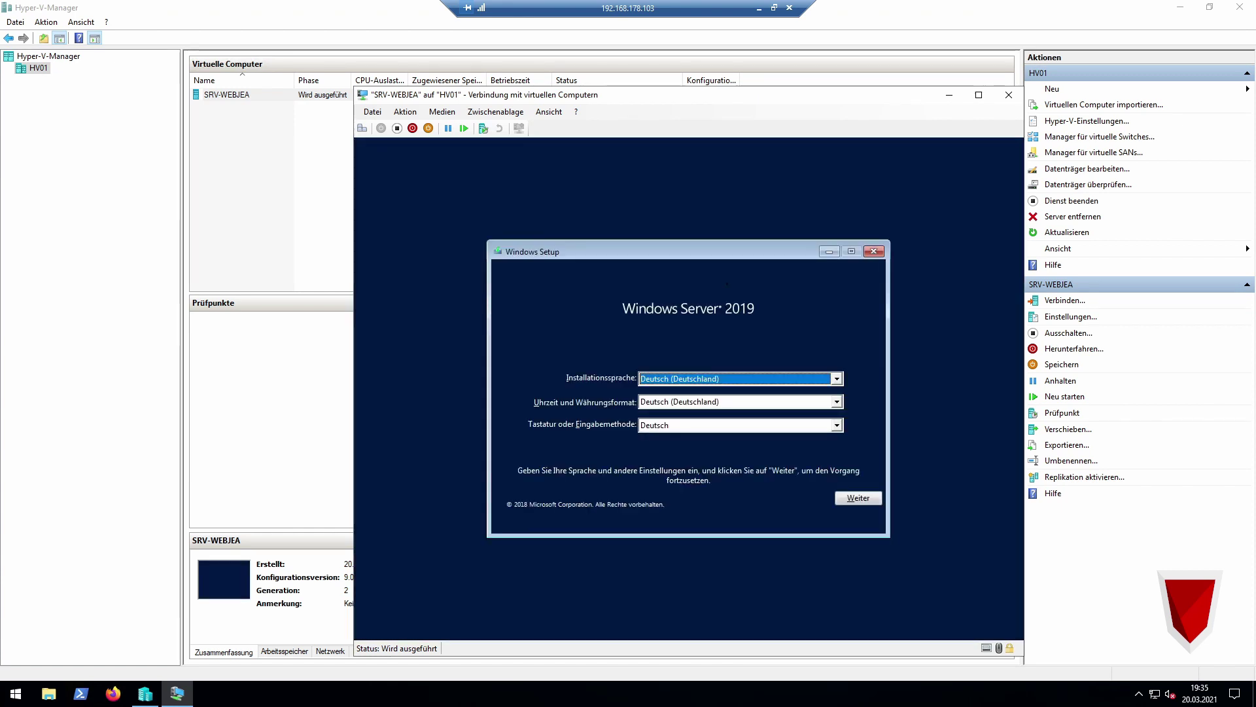
Start Windows Setup with German settings, choose Standard Evaluation (Desktopdarstellung) and accept the license.
{"action": "left_click", "coordinate": [864, 494]}
{"action": "left_click", "coordinate": [704, 394]}
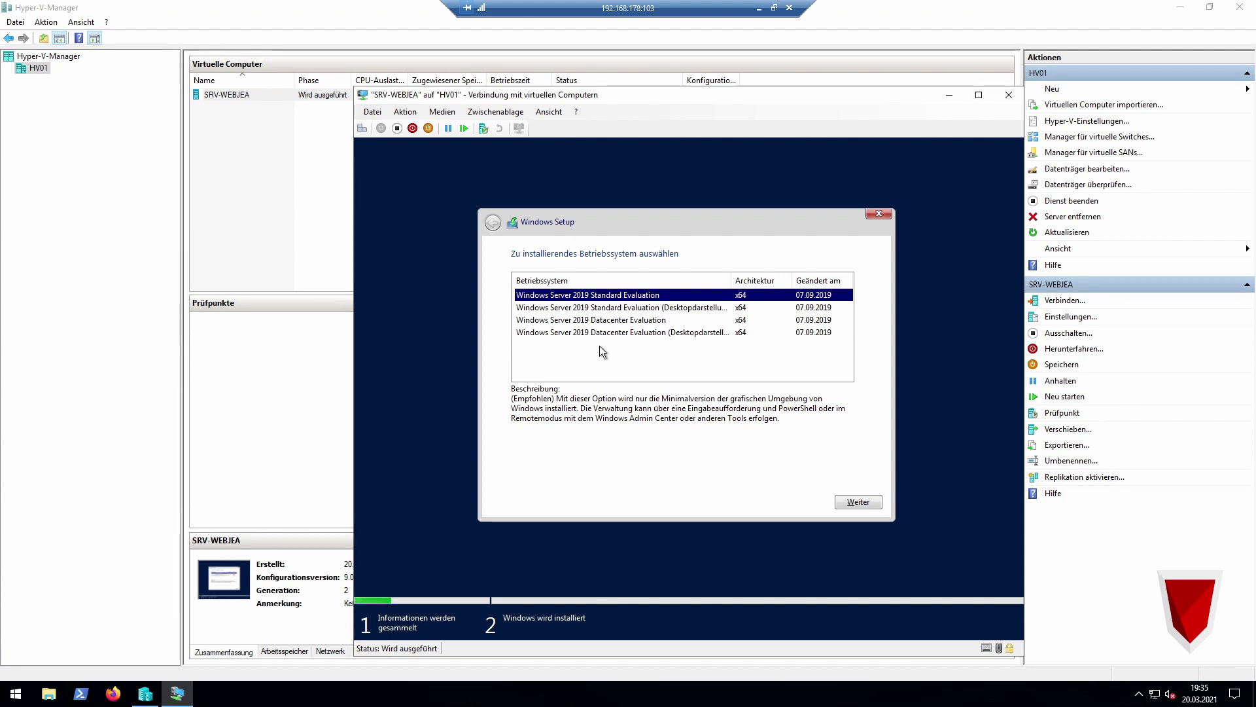
{"action": "left_click", "coordinate": [599, 307]}
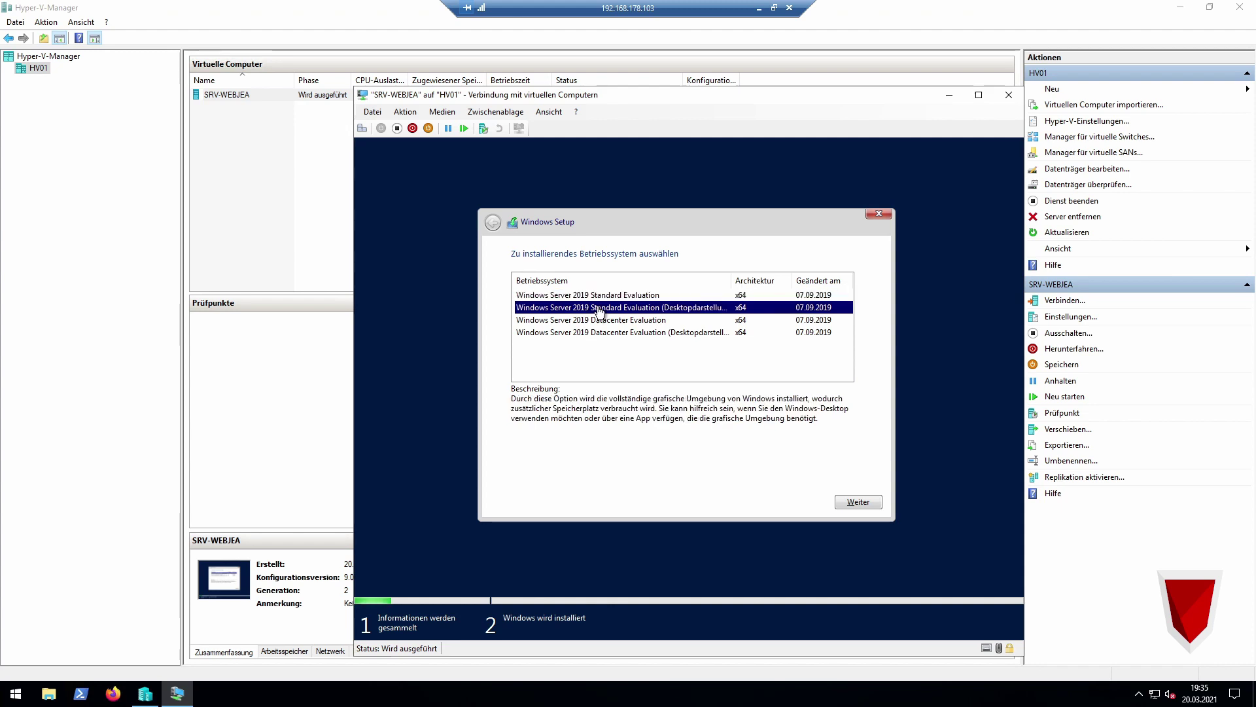
{"action": "left_click", "coordinate": [862, 502]}
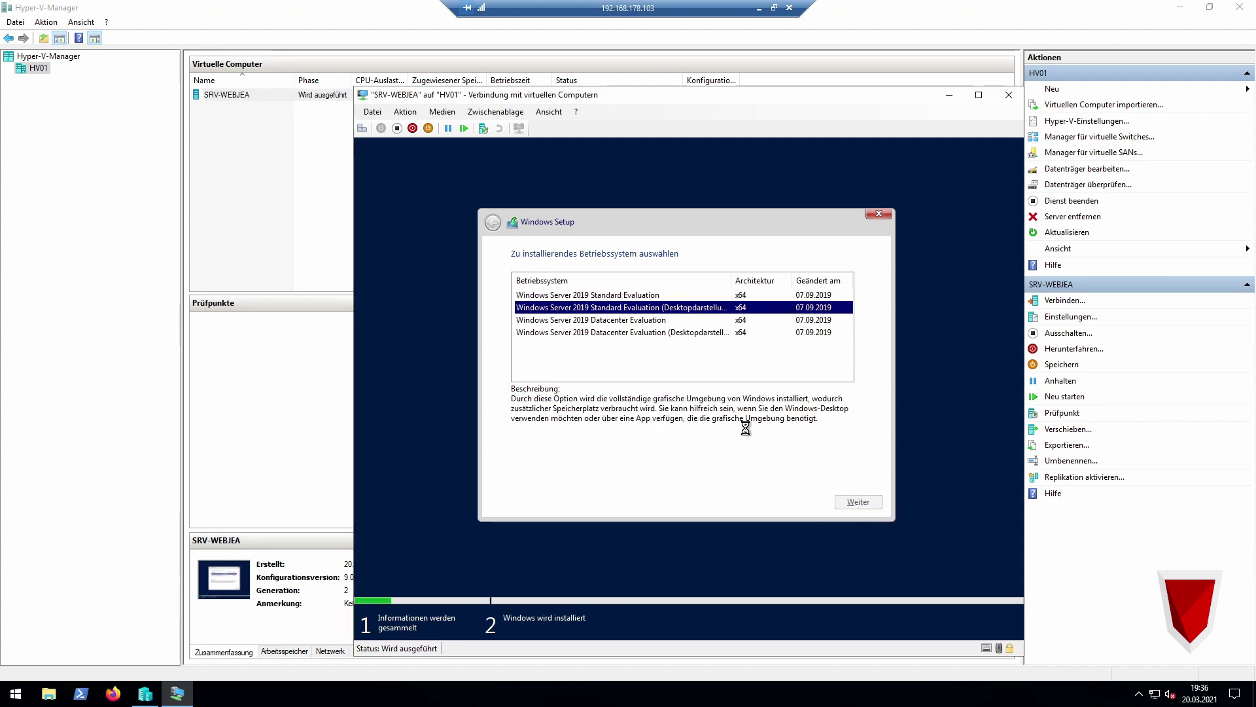
{"action": "left_click", "coordinate": [575, 472]}
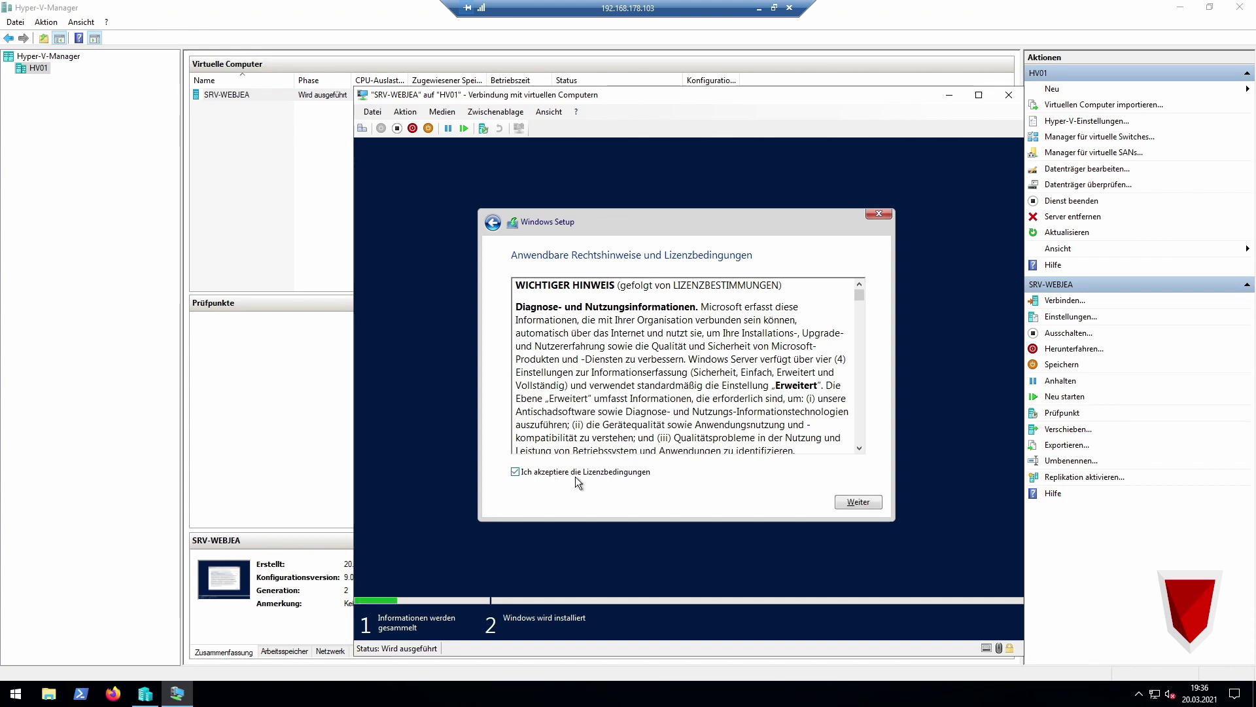
{"action": "left_click", "coordinate": [858, 501]}
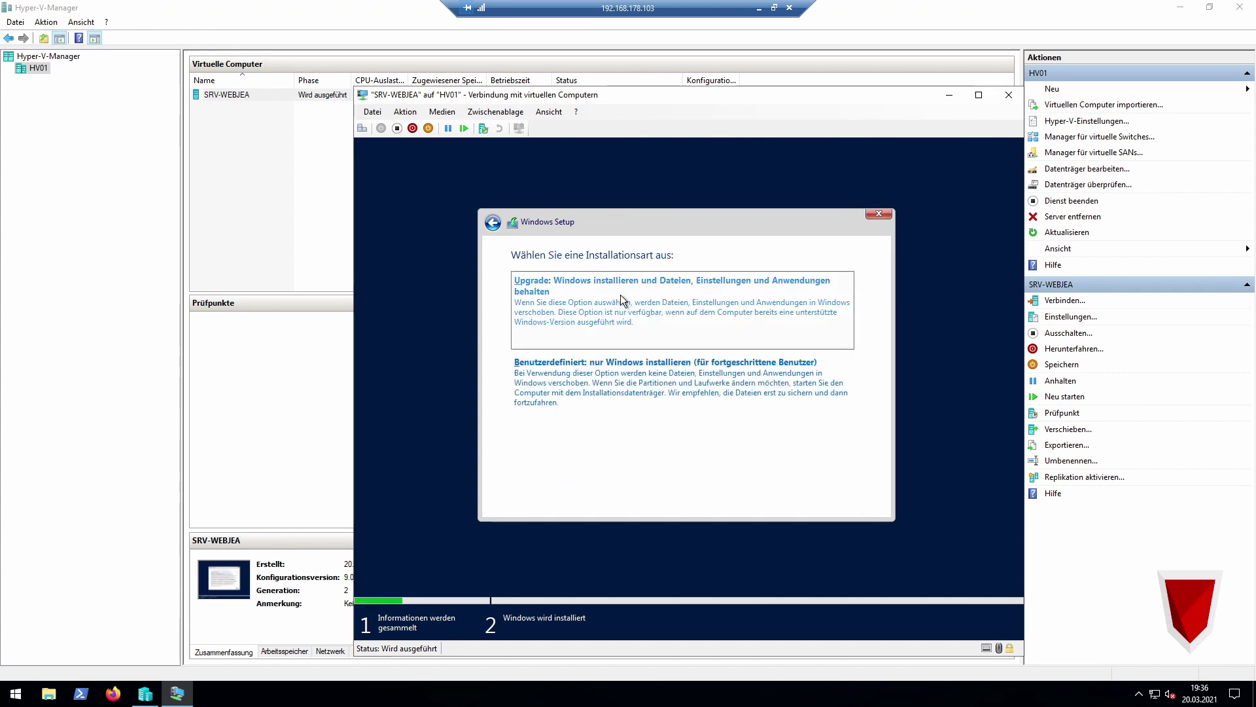
Choose a custom install, create a full-size partition on the 127 GB disk and install.
{"action": "left_click", "coordinate": [614, 378]}
{"action": "left_click", "coordinate": [792, 422]}
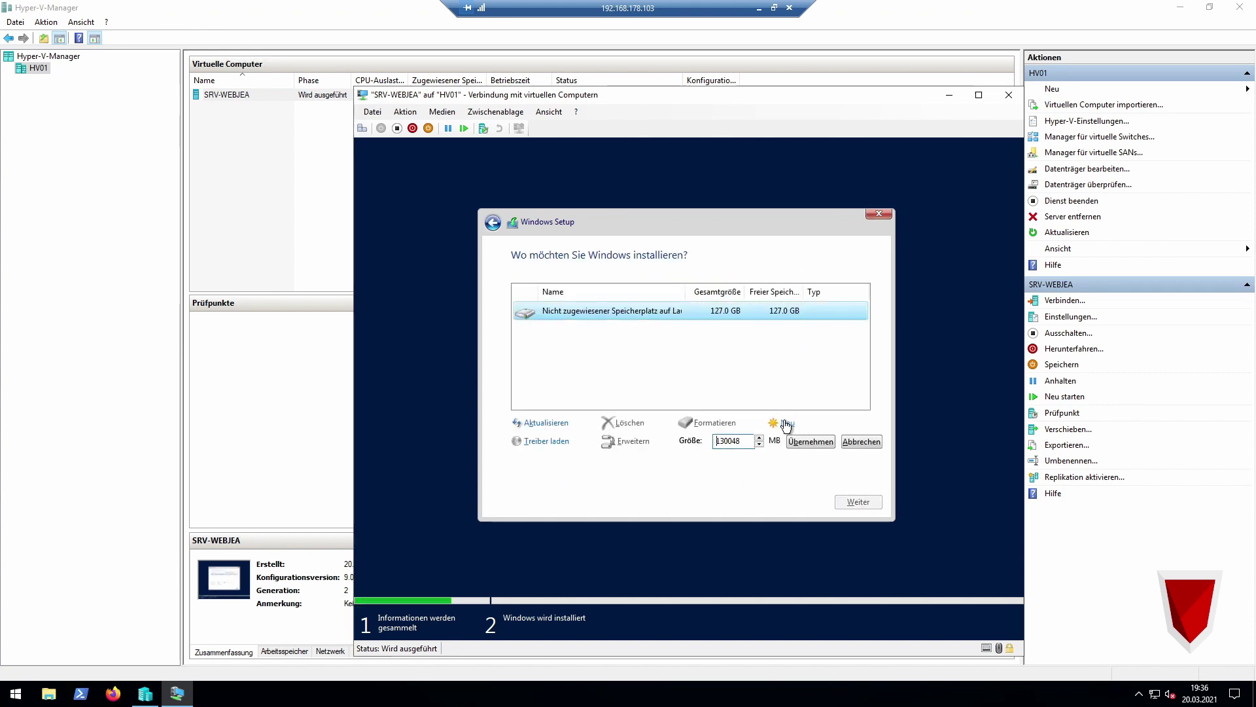
{"action": "left_click", "coordinate": [807, 446]}
{"action": "left_click", "coordinate": [774, 442]}
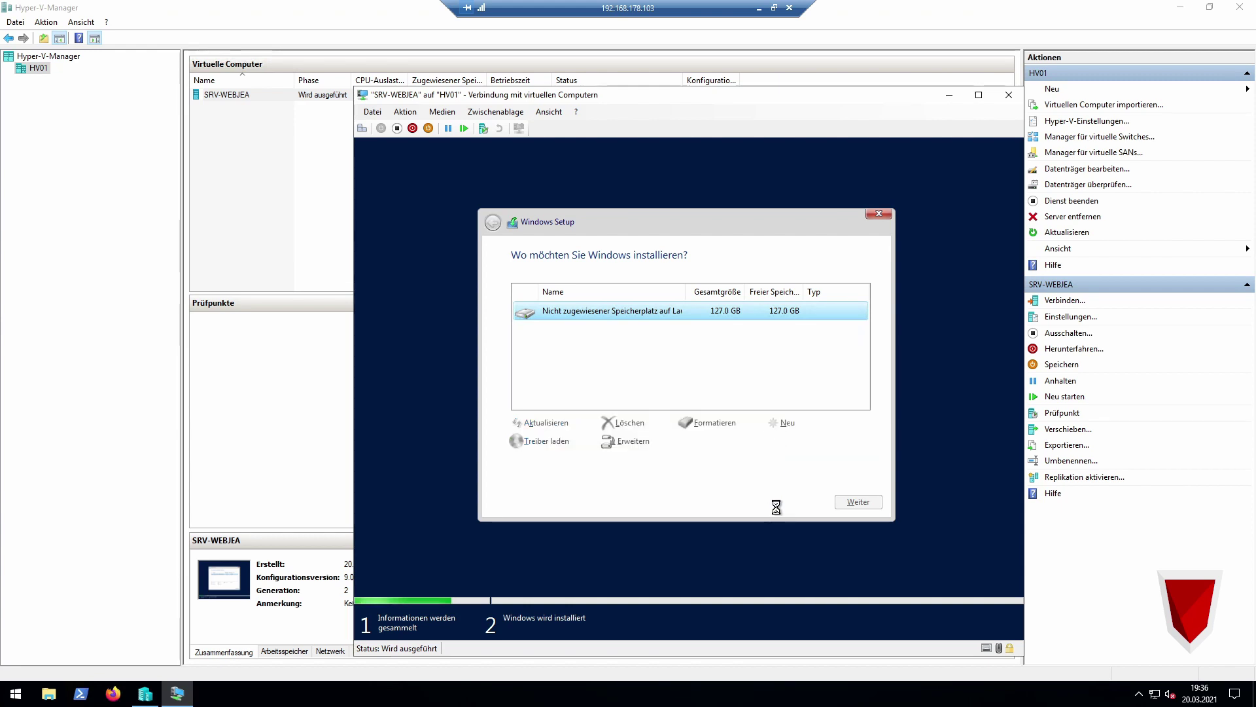
{"action": "left_click", "coordinate": [857, 500]}
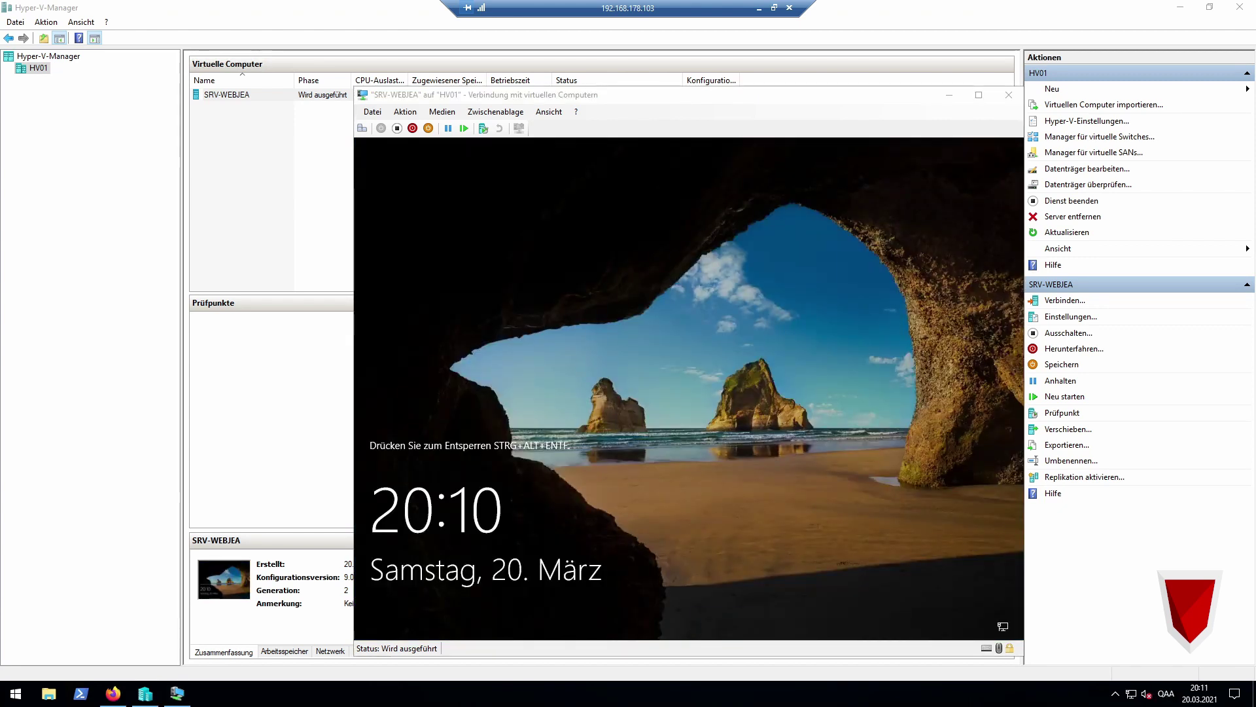
Unlock the SRV-WEBJEA lock screen and sign in as Administrator with the account password.
{"action": "left_click", "coordinate": [783, 432]}
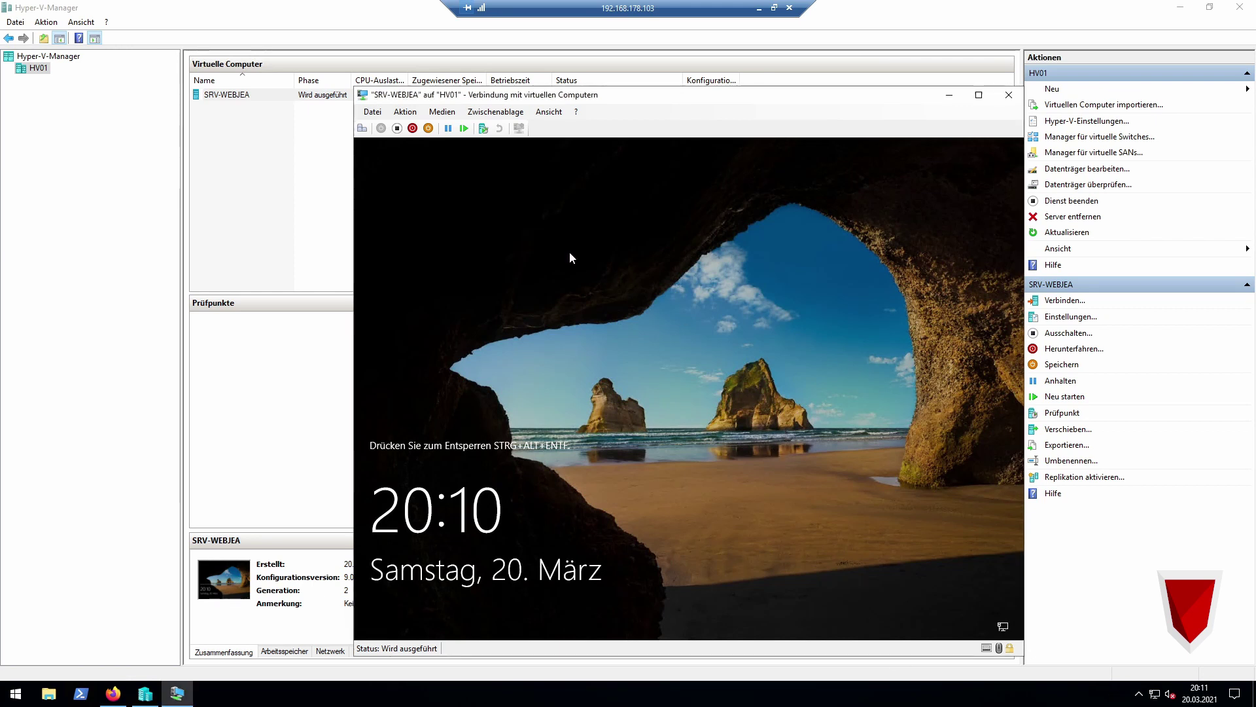
{"action": "left_click", "coordinate": [367, 132]}
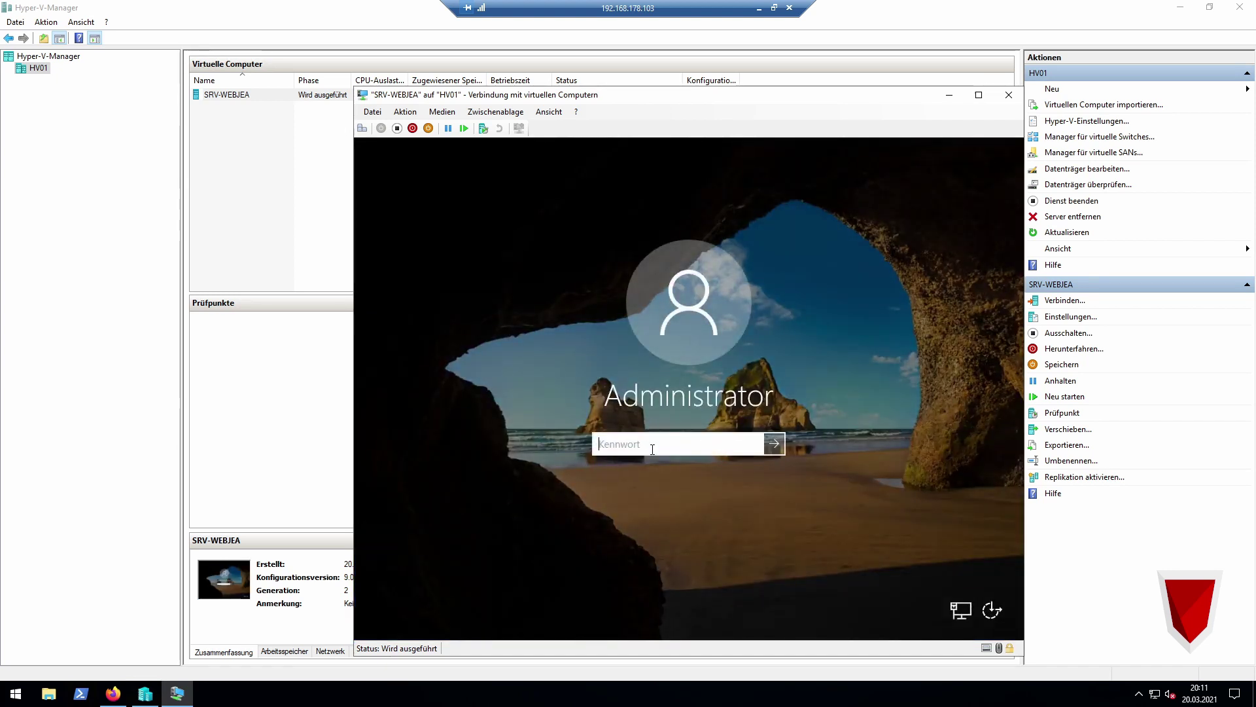
{"action": "type", "text": "P"}
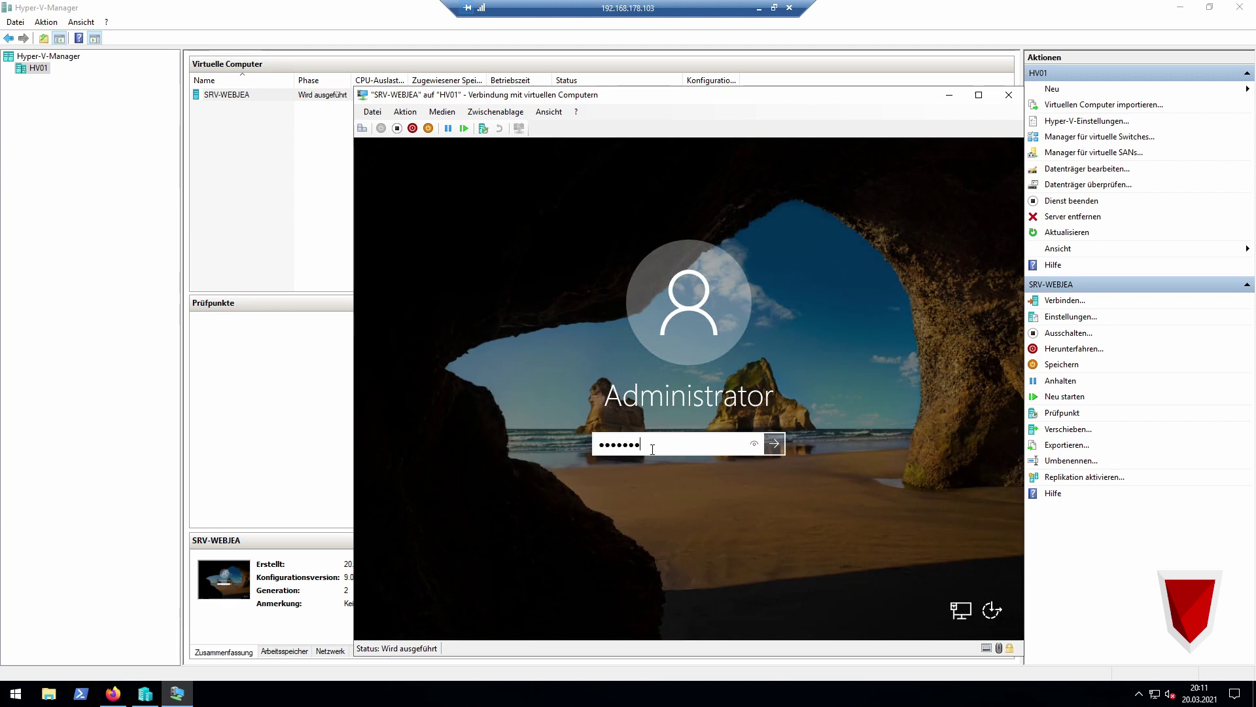
{"action": "key", "text": "Return"}
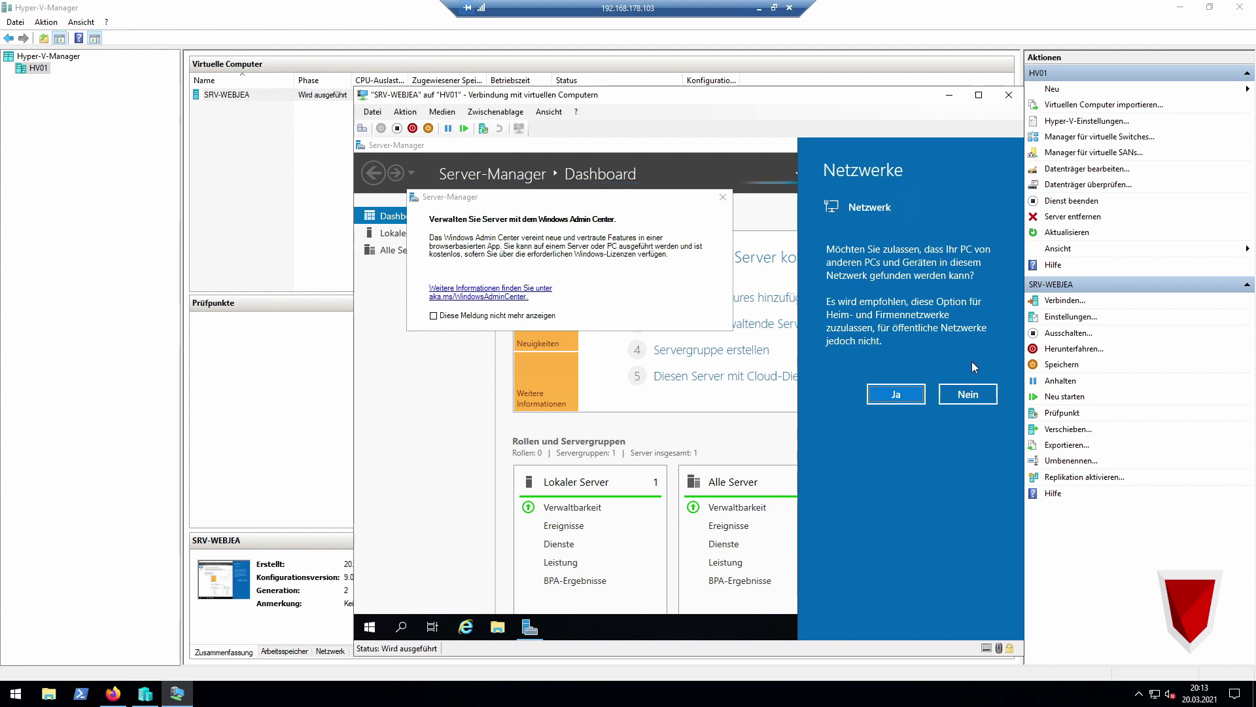
Decline network discovery and dismiss the Windows Admin Center notice permanently.
{"action": "left_click", "coordinate": [968, 394]}
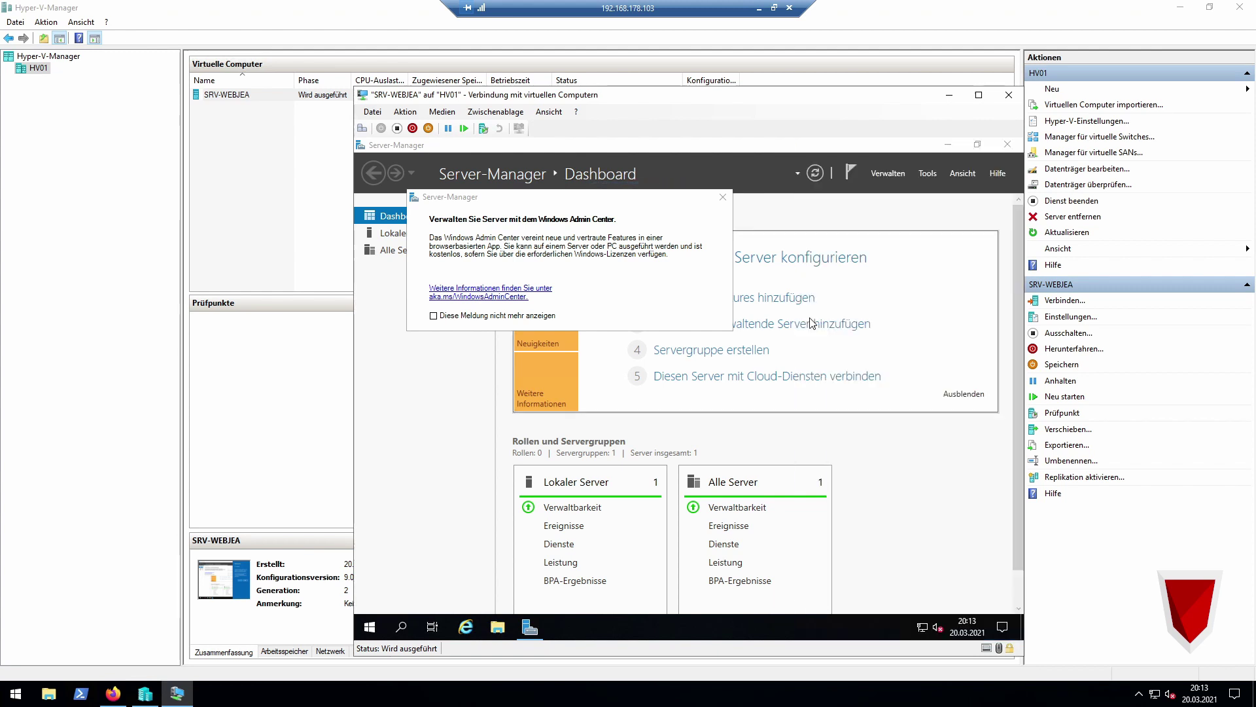
{"action": "left_click", "coordinate": [433, 316]}
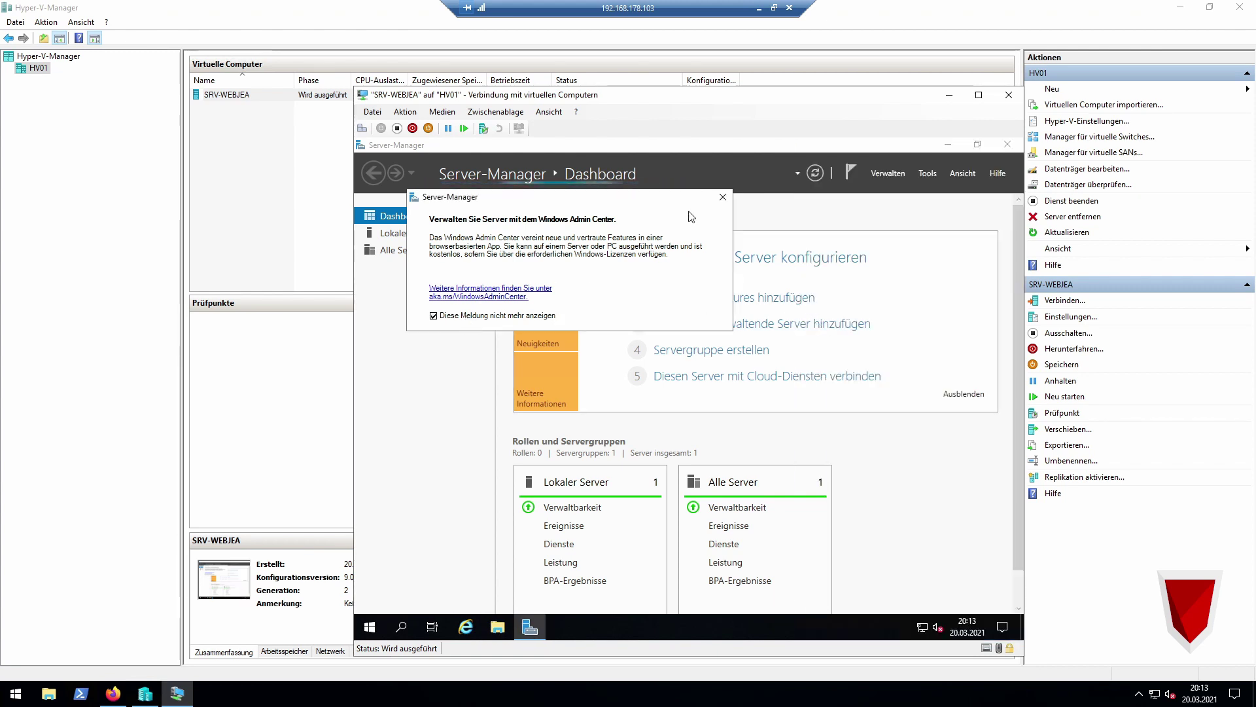
{"action": "left_click", "coordinate": [722, 198]}
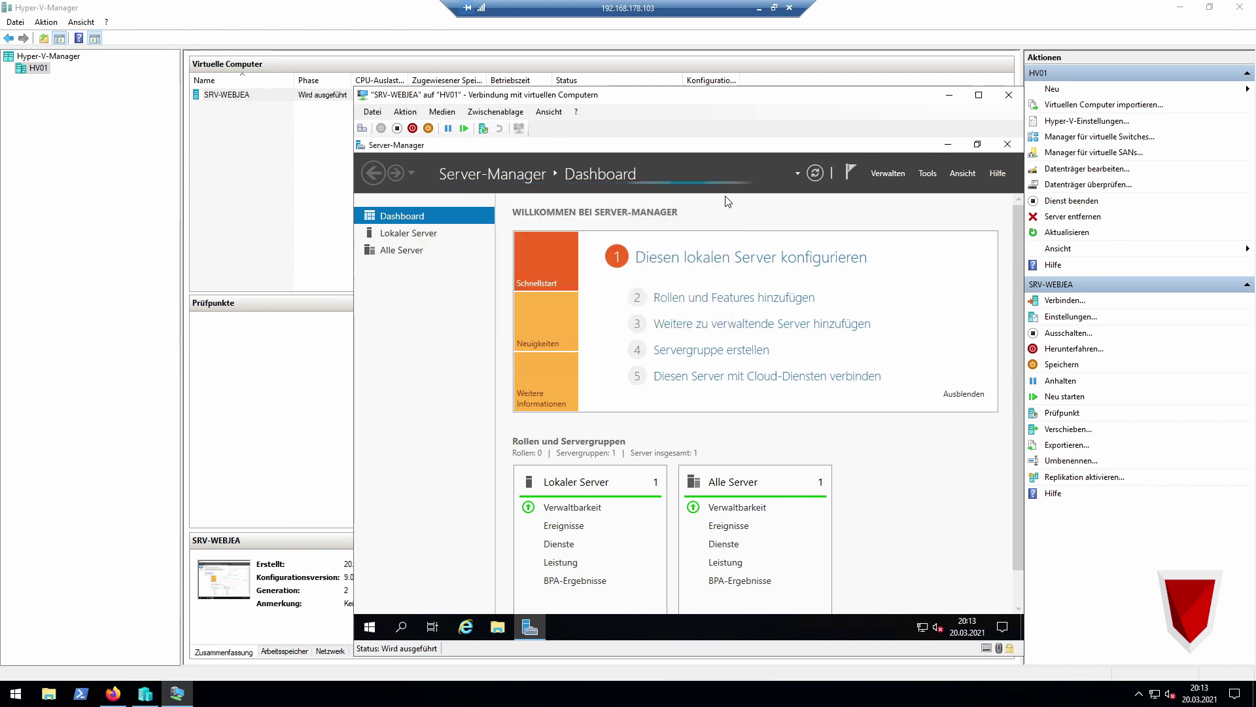
Set Server Manager not to start automatically at sign-in, then close it.
{"action": "left_click", "coordinate": [891, 174]}
{"action": "left_click", "coordinate": [929, 254]}
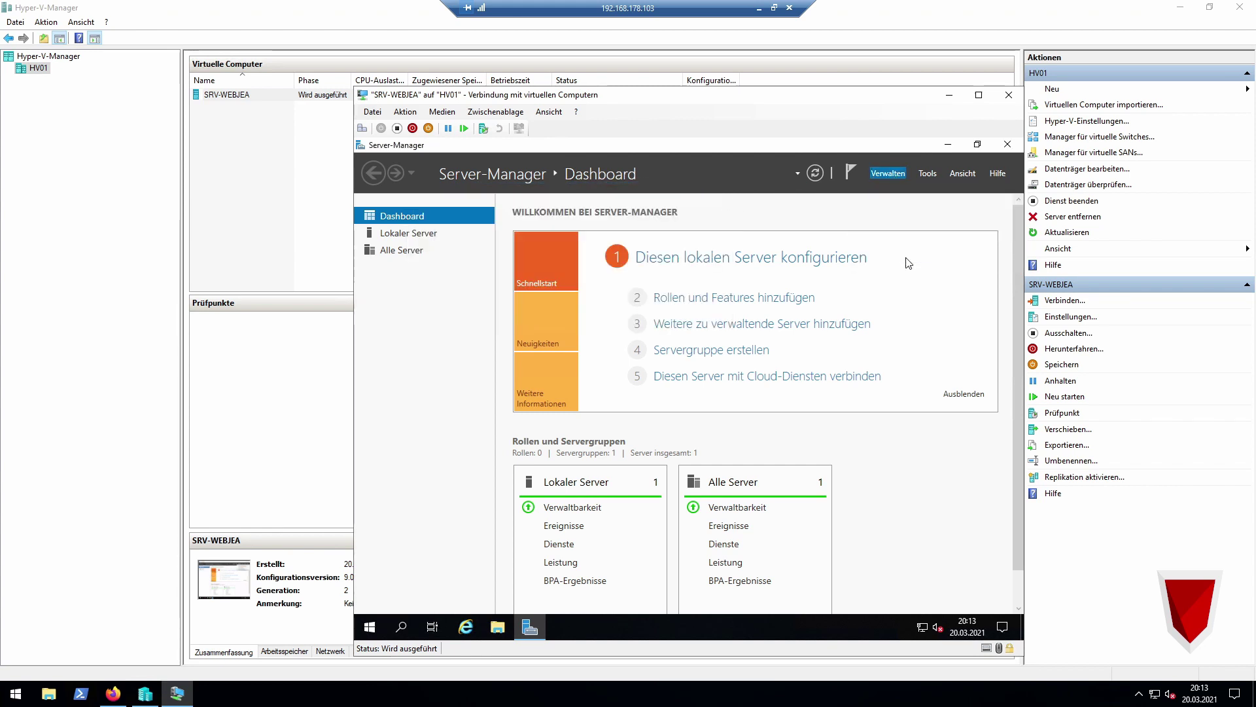
{"action": "left_click", "coordinate": [568, 413]}
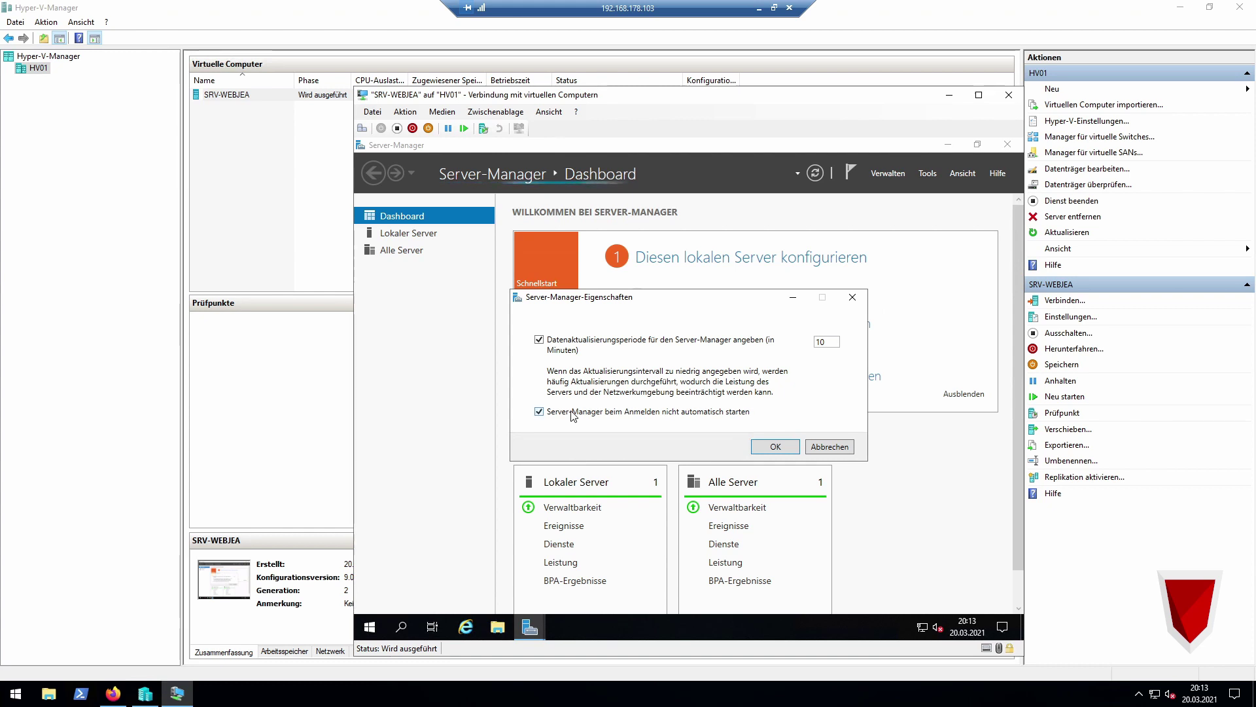
{"action": "left_click", "coordinate": [757, 448]}
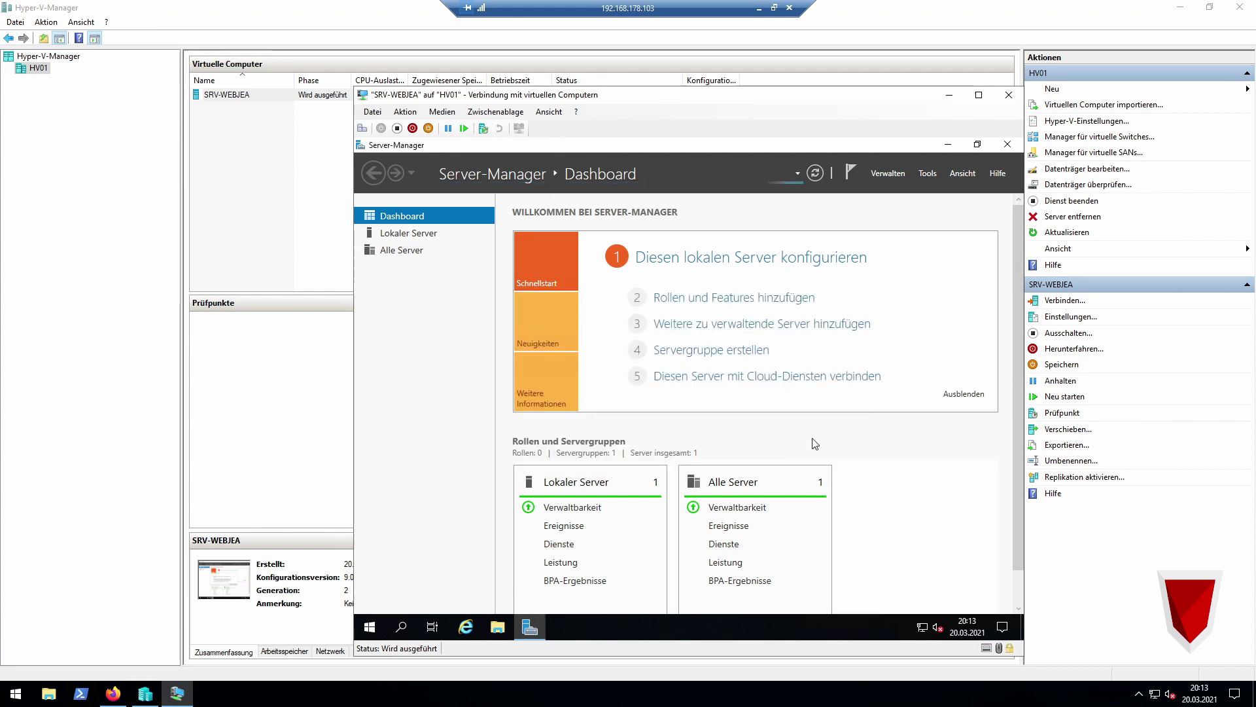
{"action": "left_click", "coordinate": [1006, 147]}
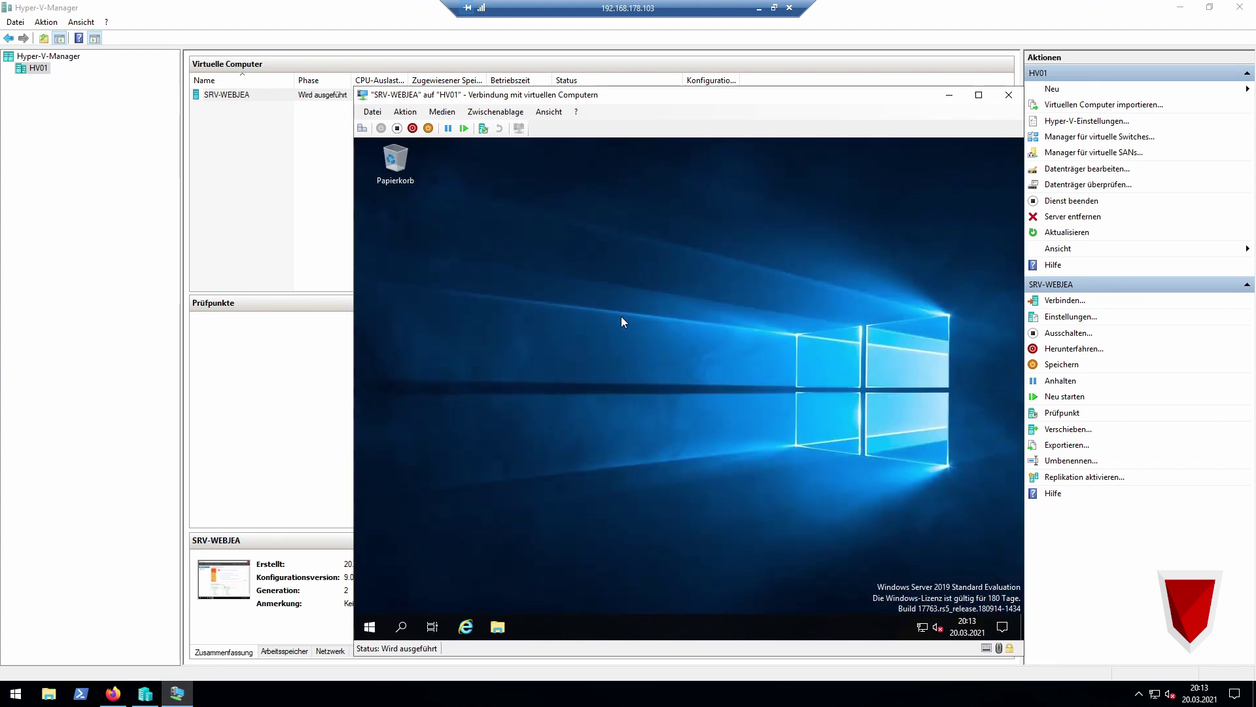
Launch Windows PowerShell in the VM, run ipconfig /all and select IPv4 address 192.168.178.38.
{"action": "left_click", "coordinate": [370, 628]}
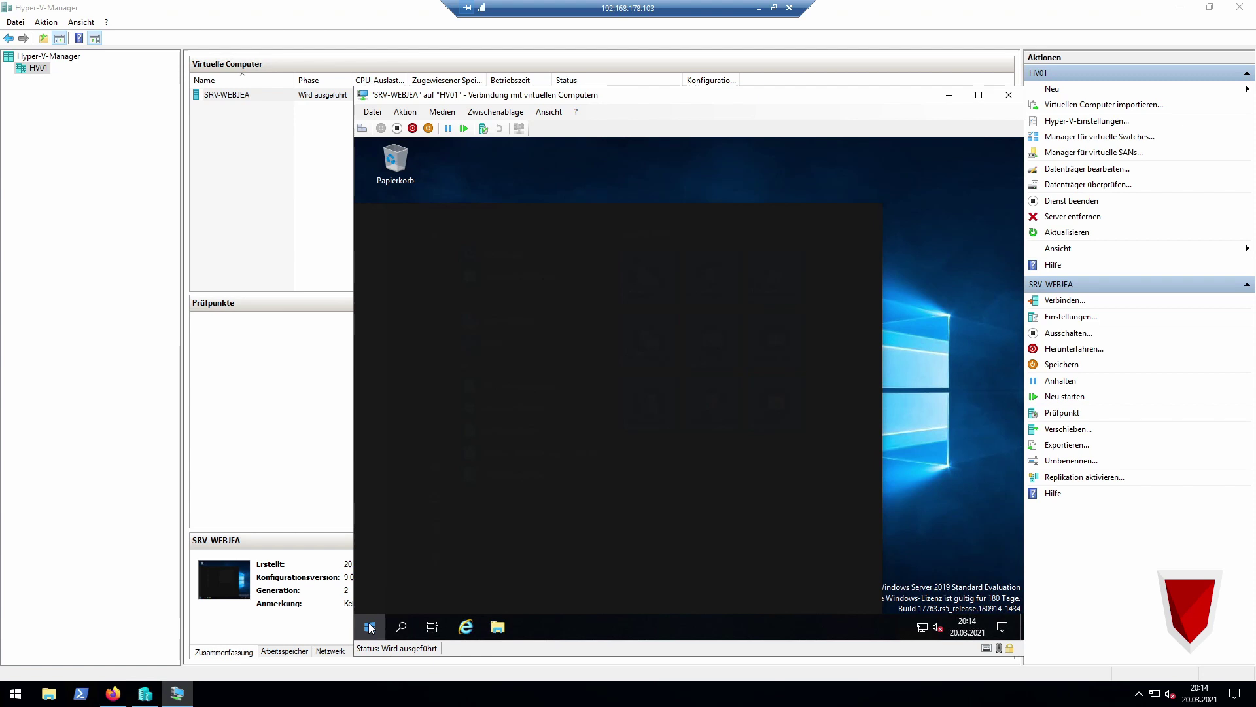
{"action": "type", "text": "power"}
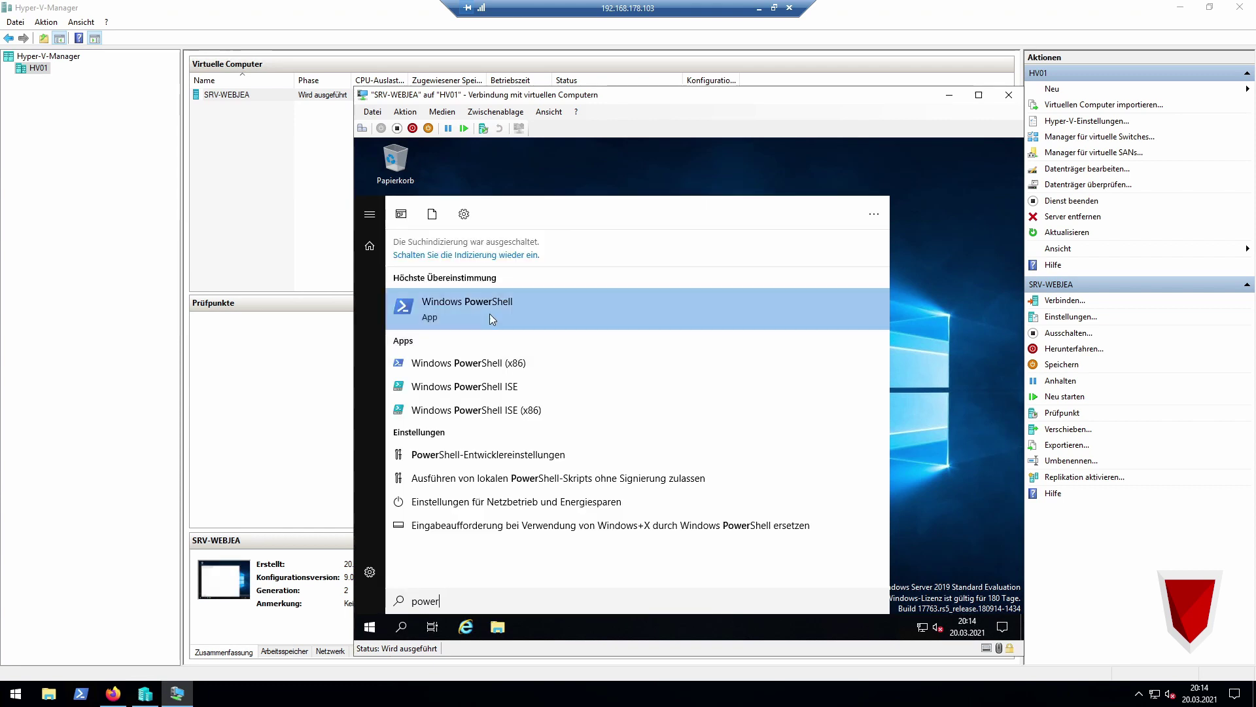
{"action": "left_click", "coordinate": [489, 317]}
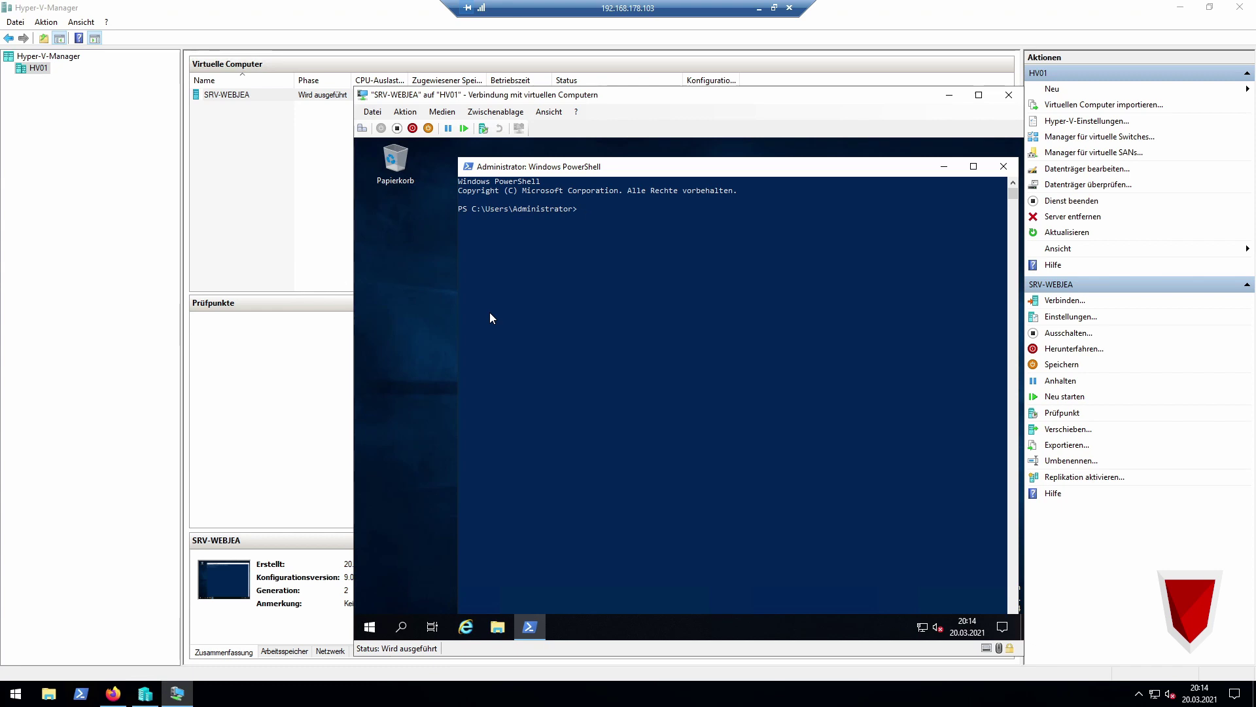
{"action": "type", "text": "ipconfig /all"}
{"action": "key", "text": "Return"}
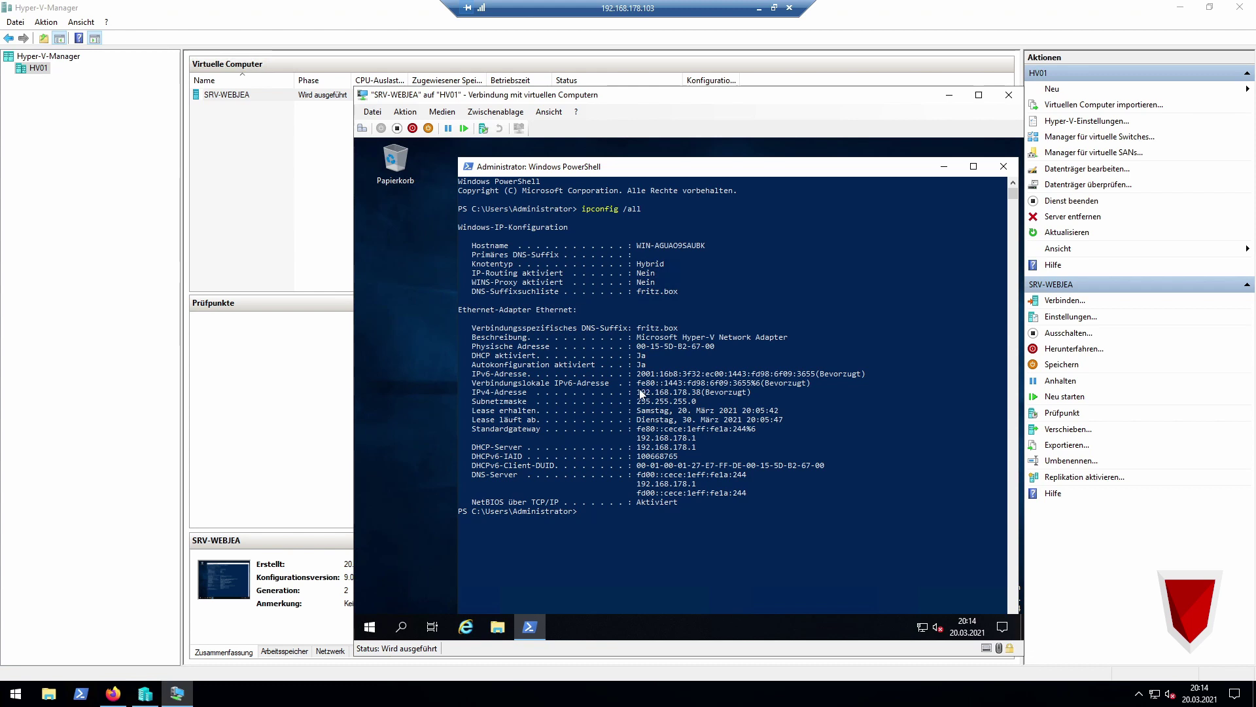
{"action": "left_click_drag", "start_coordinate": [640, 392], "coordinate": [702, 398]}
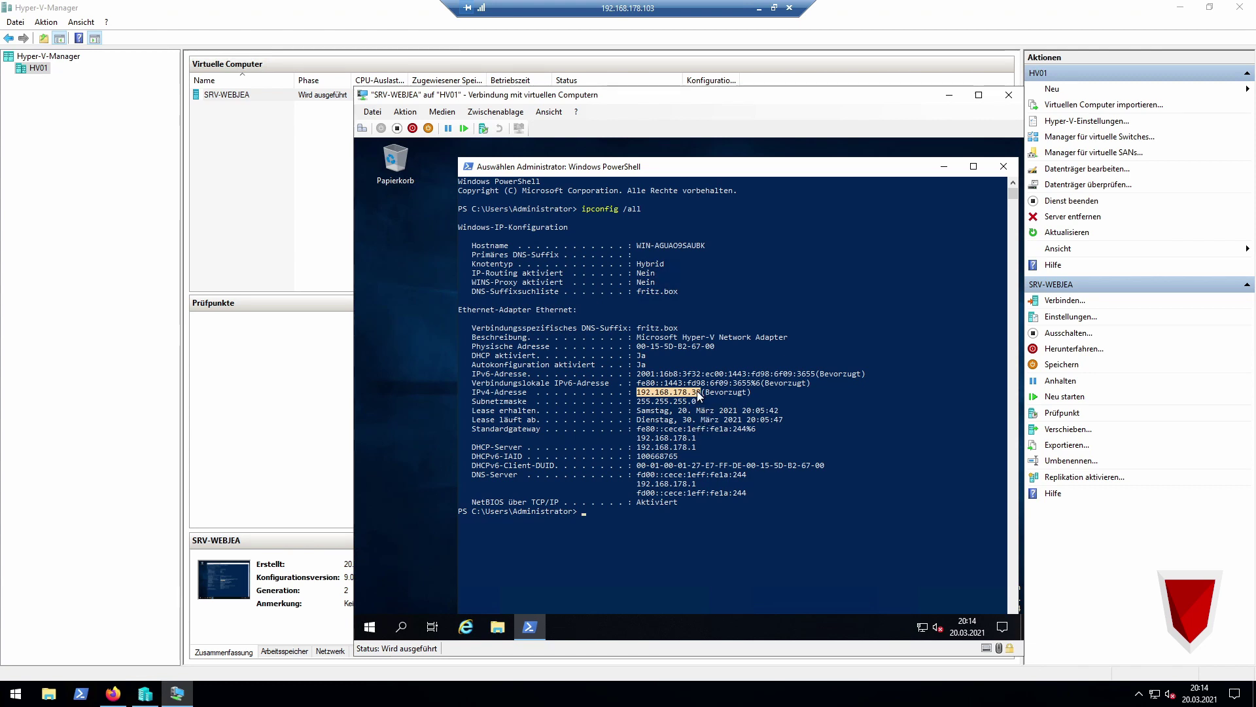
From the host PowerShell, ping 192.168.178.38; the request times out.
{"action": "left_click", "coordinate": [96, 666]}
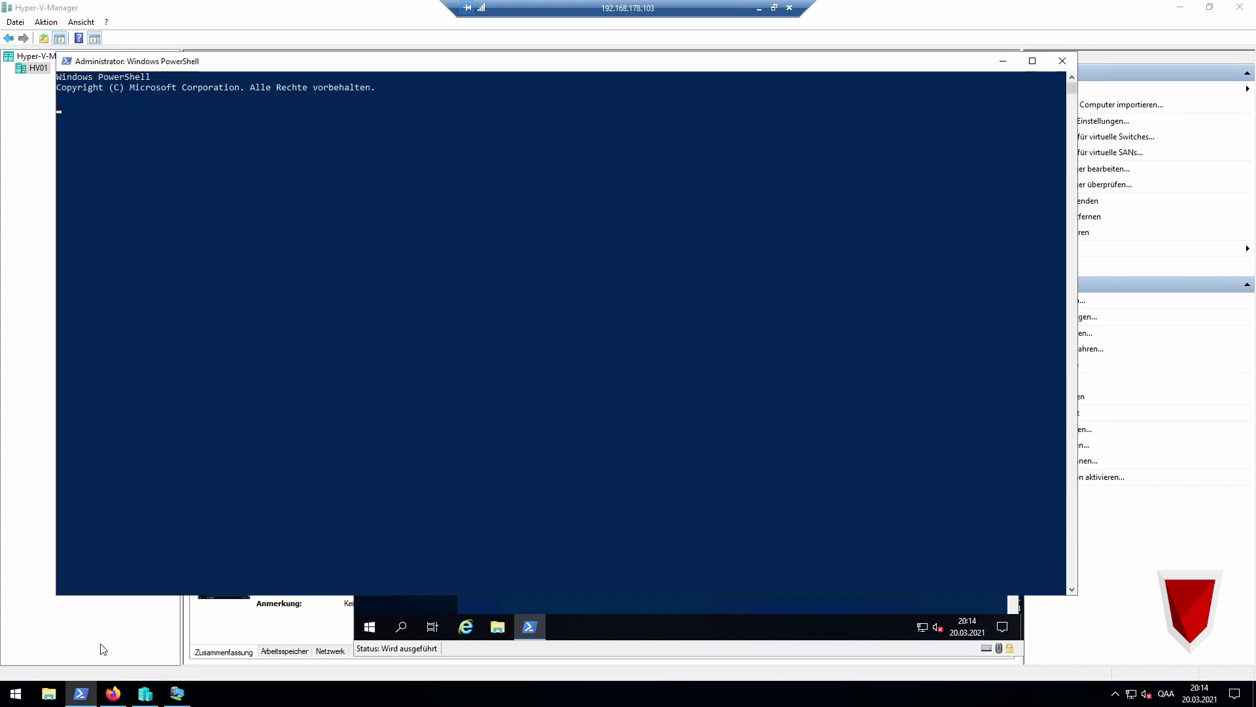
{"action": "type", "text": "ping 192.168"}
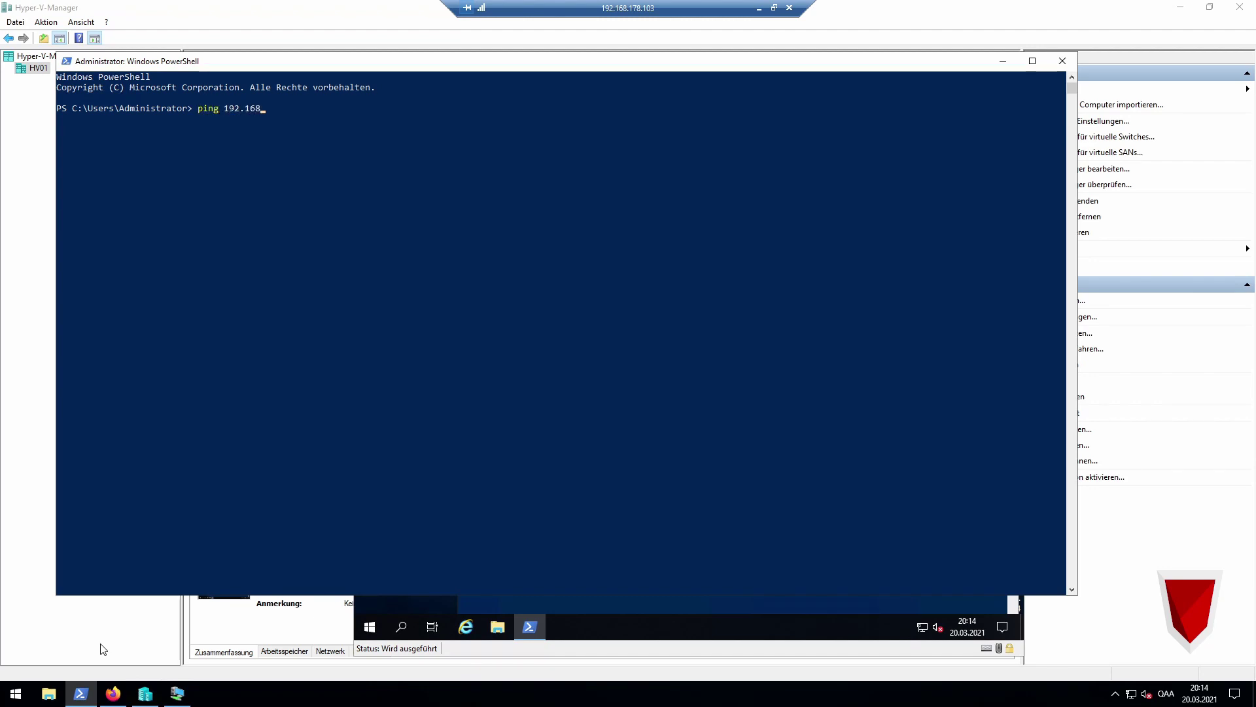
{"action": "type", "text": ".178.38"}
{"action": "key", "text": "Return"}
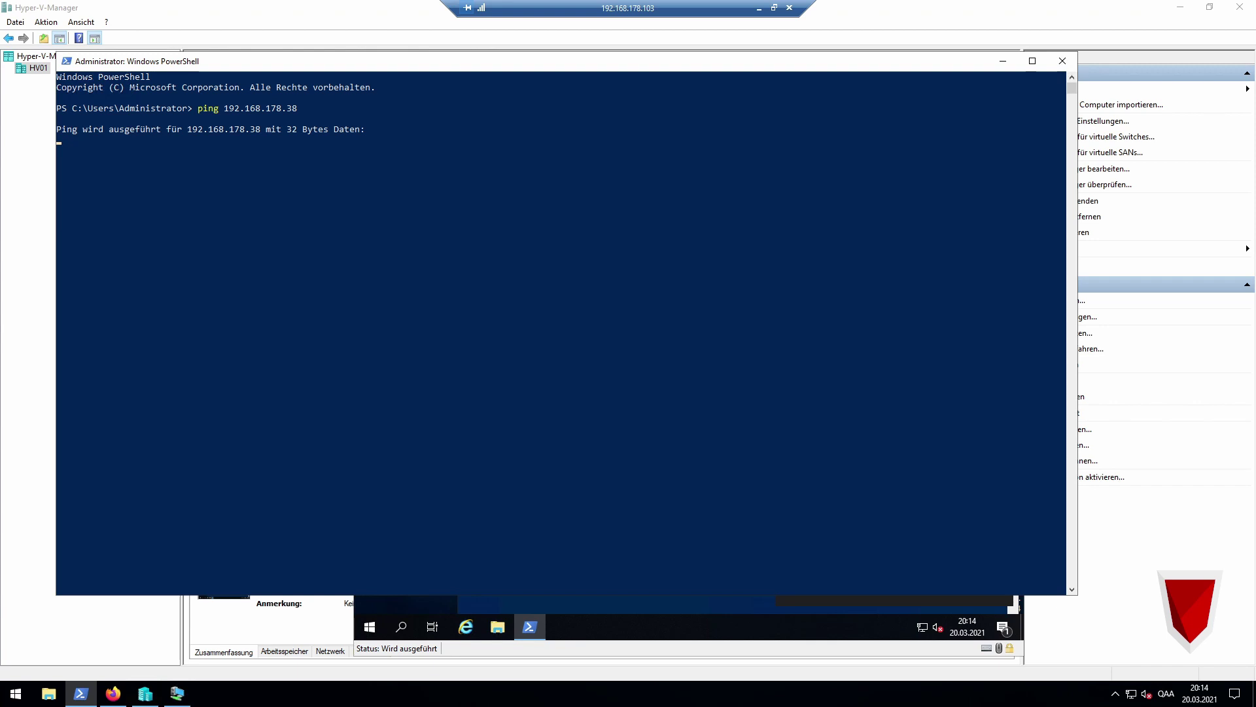
Bring the SRV-WEBJEA console forward and move its PowerShell window up-left.
{"action": "left_click", "coordinate": [720, 652]}
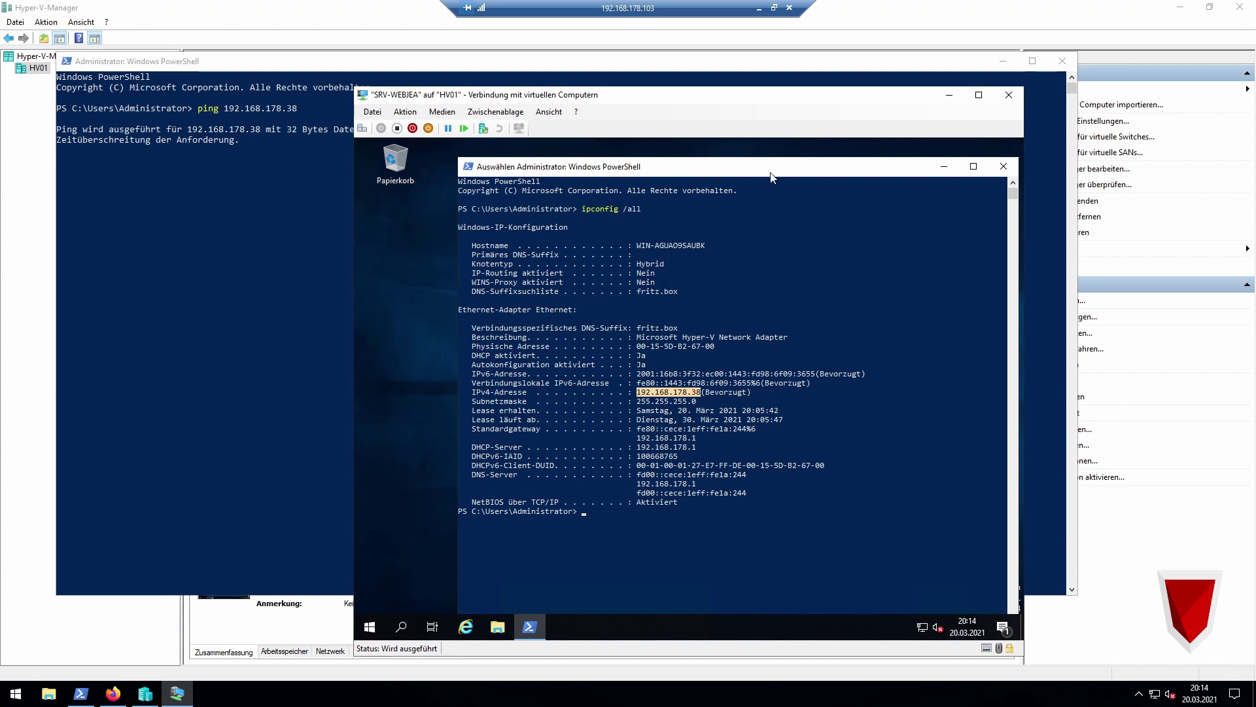
{"action": "left_click_drag", "start_coordinate": [772, 176], "coordinate": [753, 166]}
{"action": "left_click", "coordinate": [542, 520]}
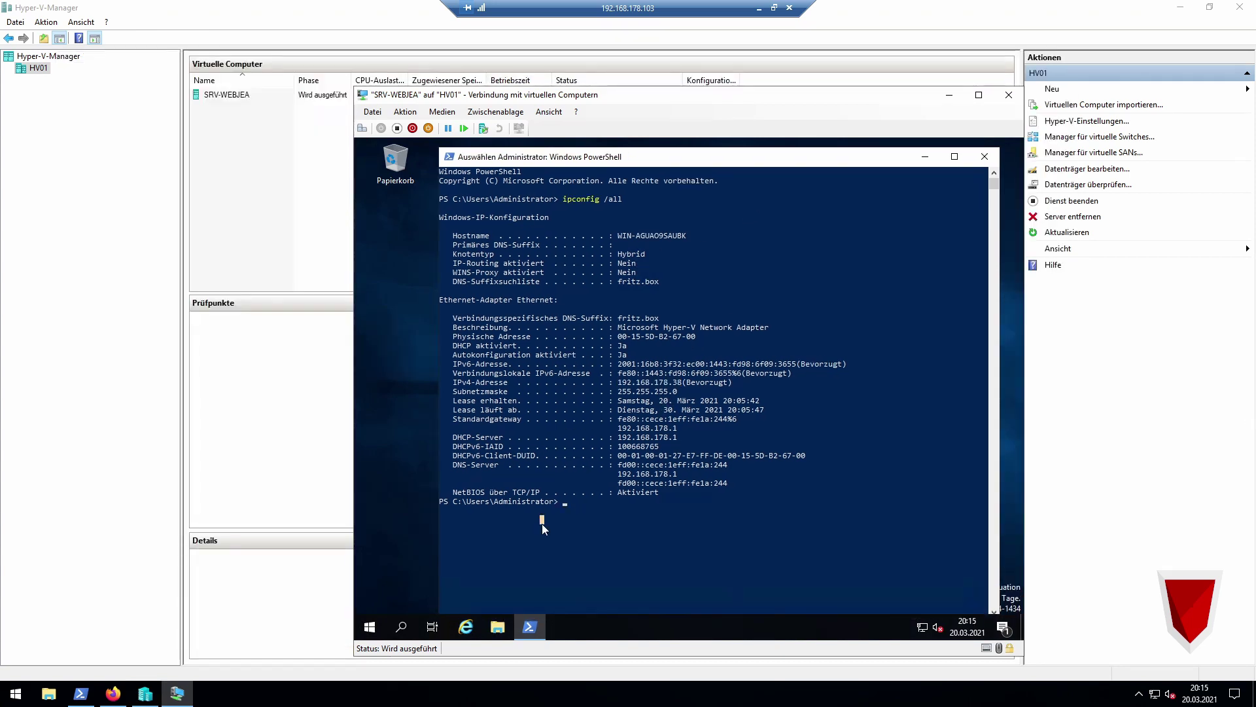
In the VM, abort a ping to 192.168.178.103, then run Get-NetAdapter and Get-NetConnectionProfile.
{"action": "type", "text": "ping 192.16"}
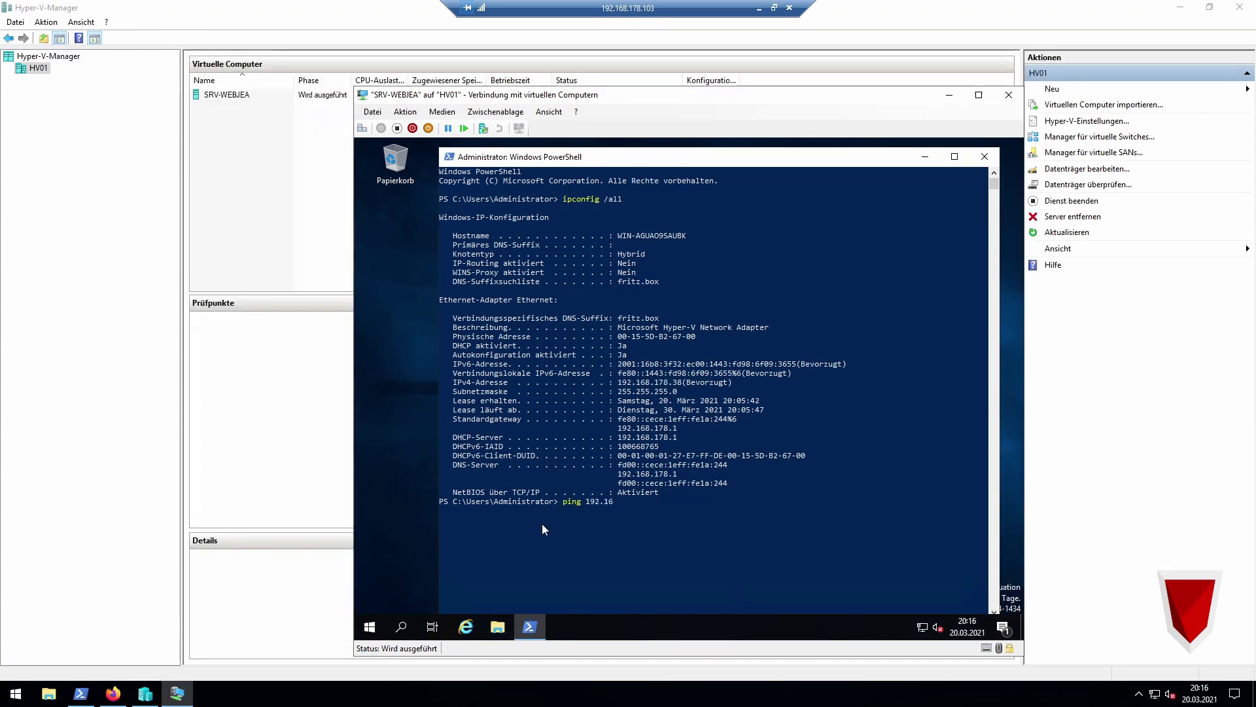
{"action": "type", "text": "8"}
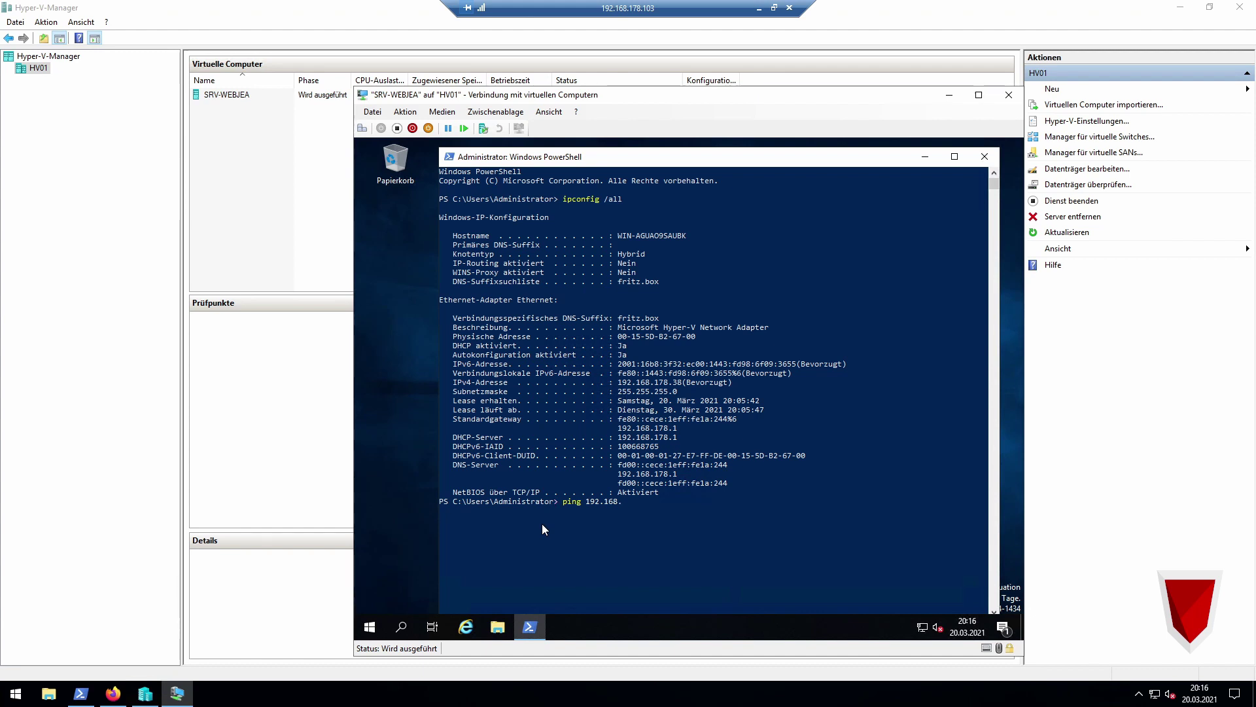
{"action": "type", "text": ".178.103"}
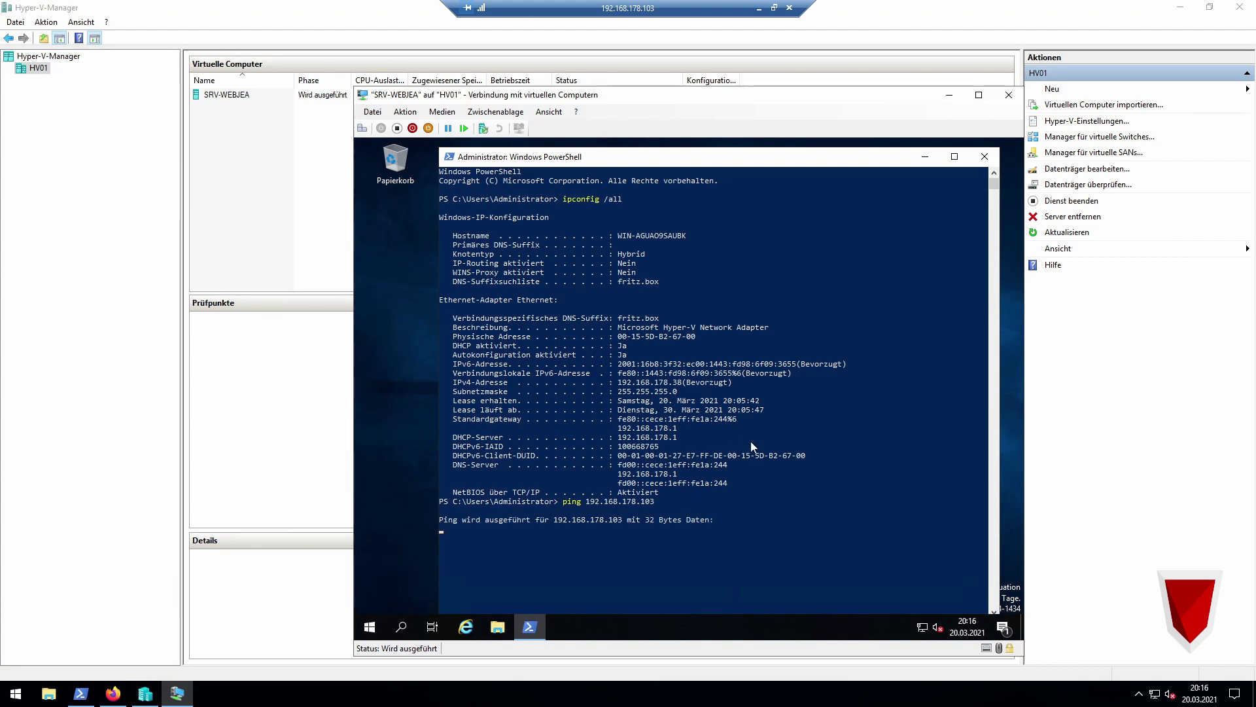
{"action": "key", "text": "ctrl+c"}
{"action": "type", "text": "Get-NetAda"}
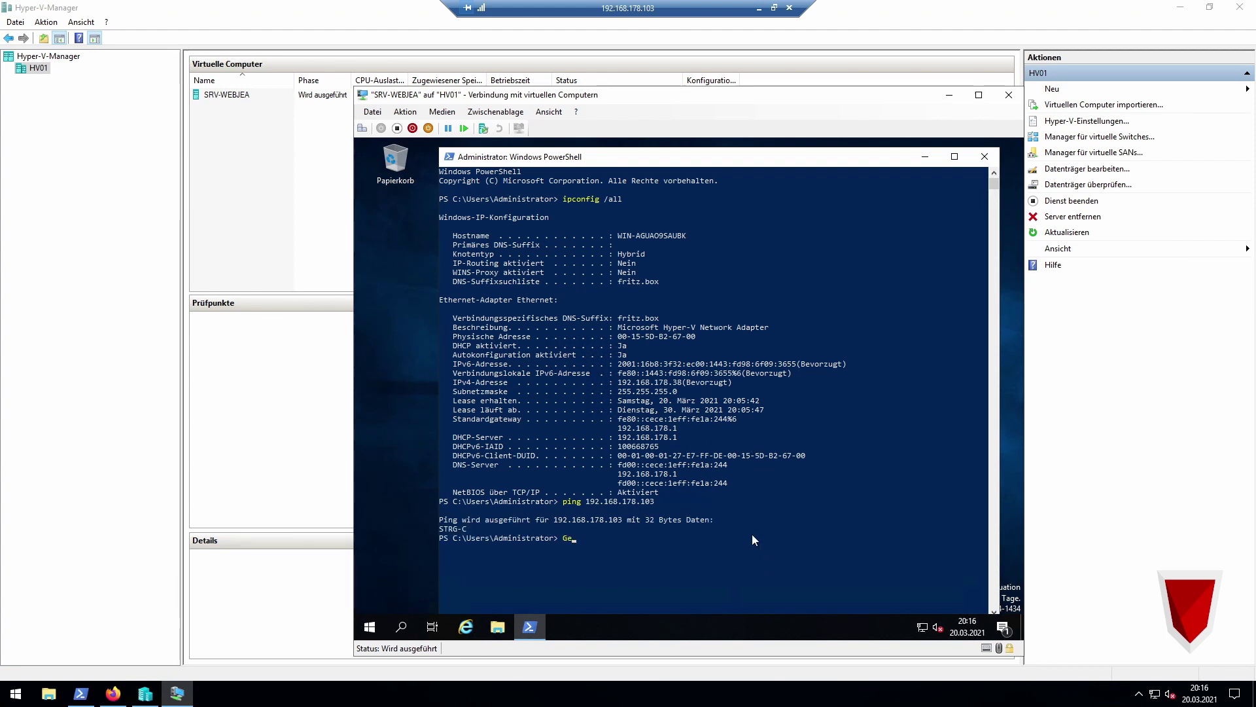
{"action": "type", "text": "pter"}
{"action": "key", "text": "Return"}
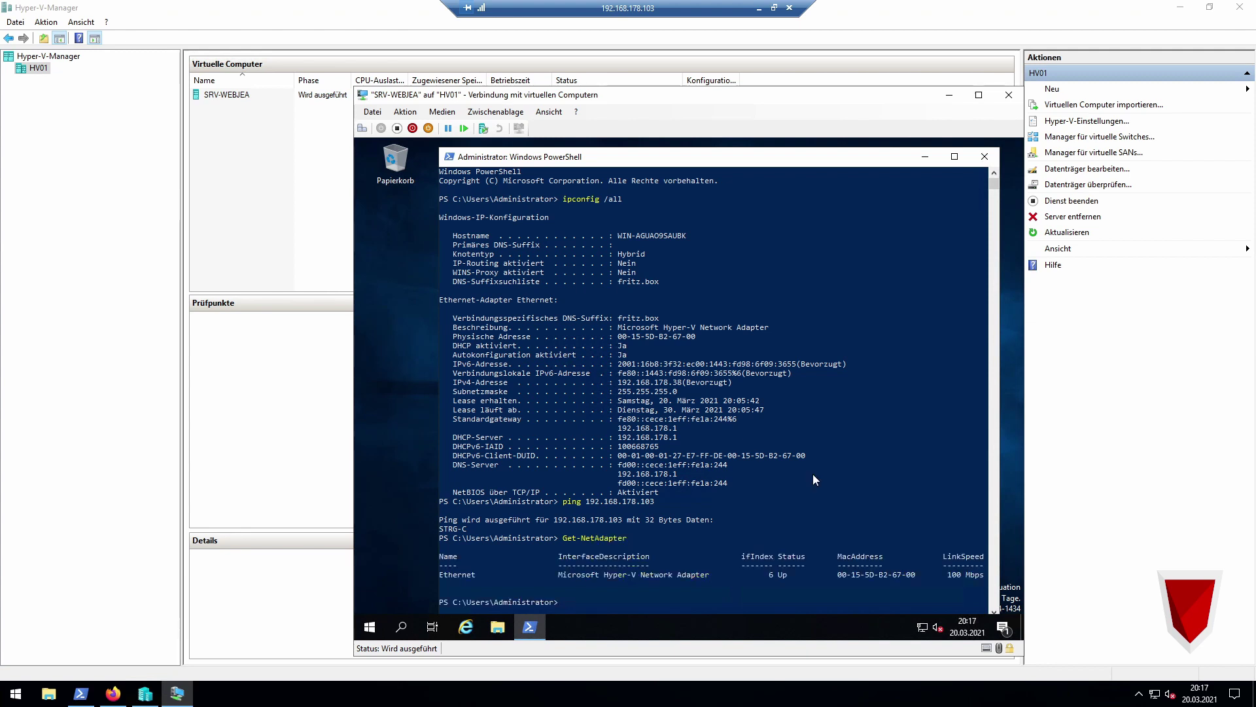
{"action": "key", "text": "Up"}
{"action": "key", "text": "BackSpace"}
{"action": "key", "text": "BackSpace"}
{"action": "key", "text": "BackSpace"}
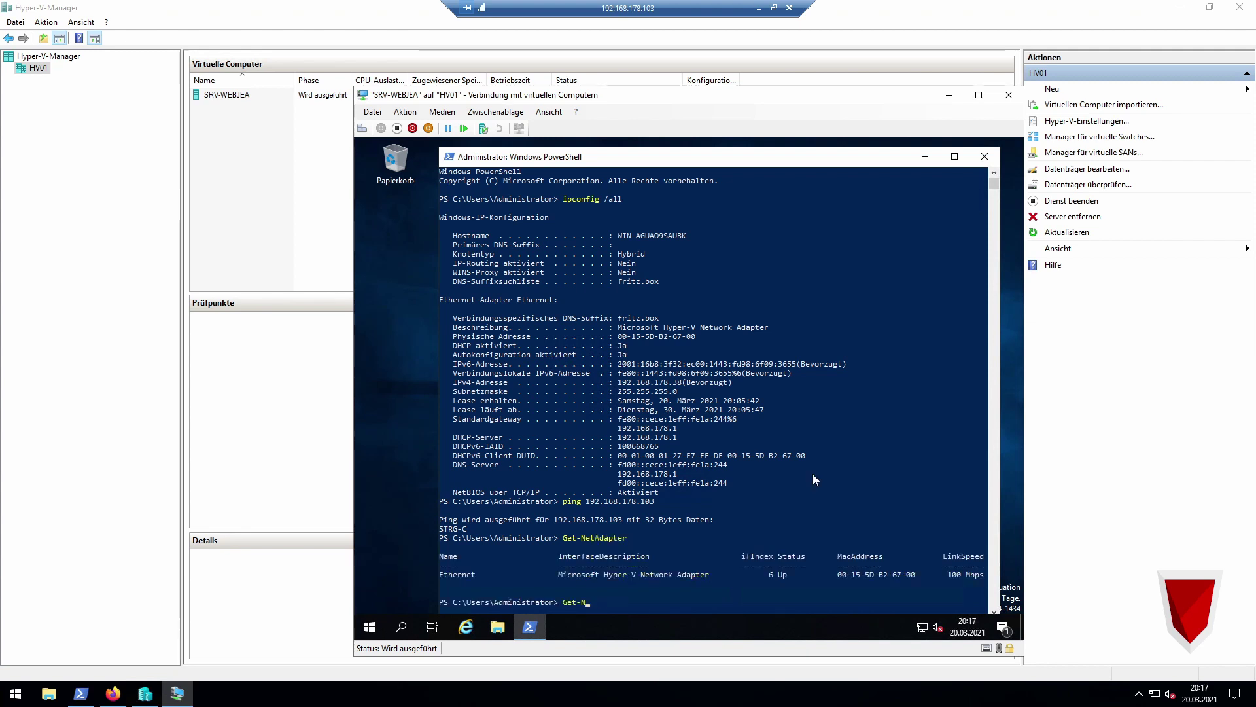
{"action": "type", "text": "etConnectionProfile"}
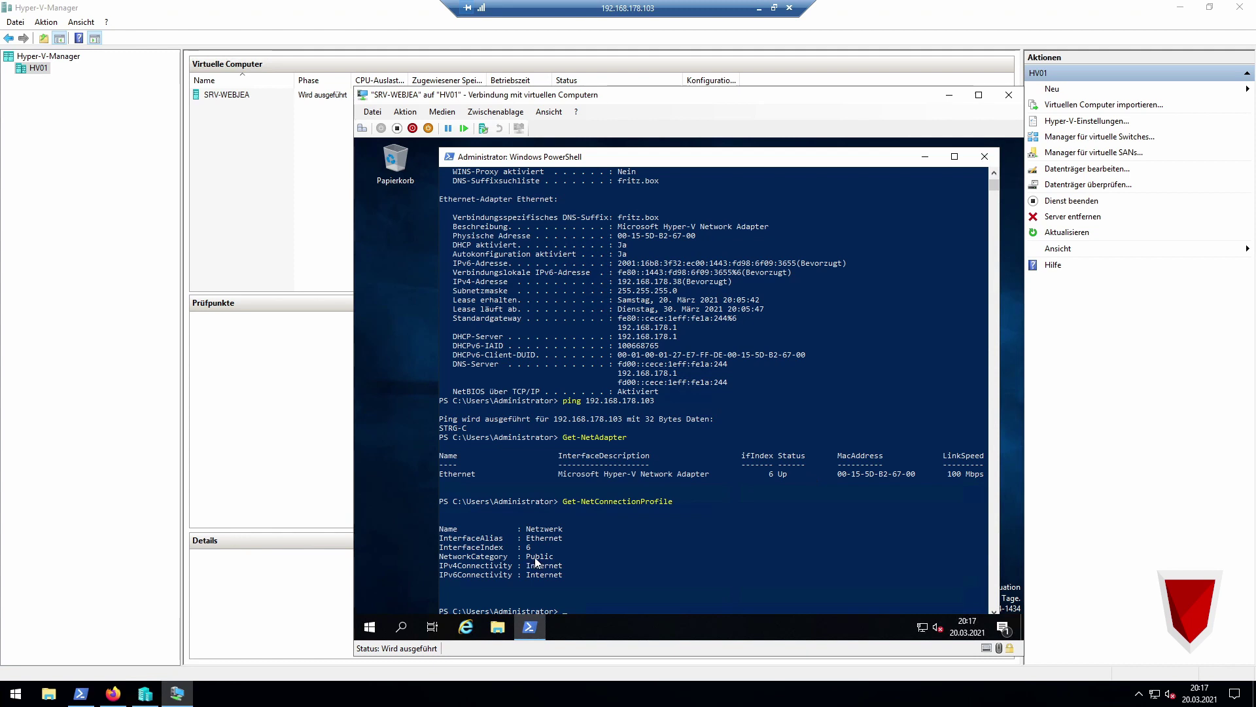
Run Set-NetConnectionProfile -InterfaceAlias Ethernet -NetworkCategory Private in the VM.
{"action": "left_click", "coordinate": [789, 528]}
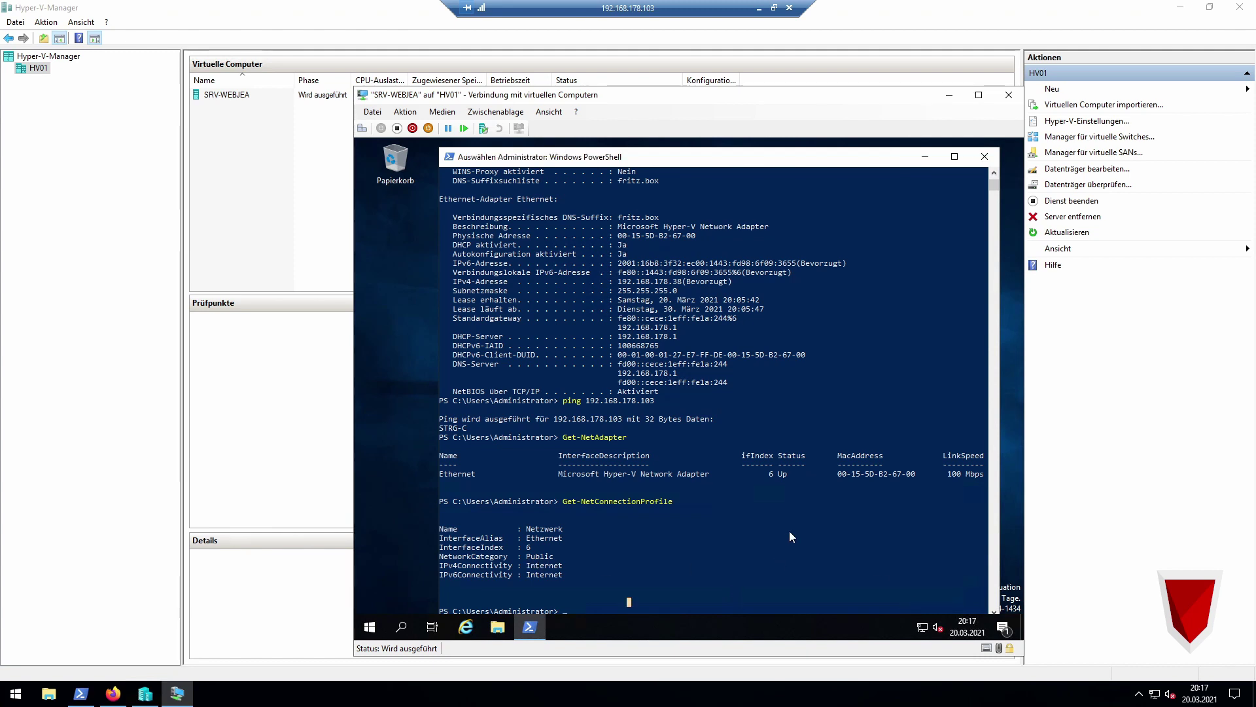
{"action": "key", "text": "Escape"}
{"action": "type", "text": "Set-NetConnectionProfile"}
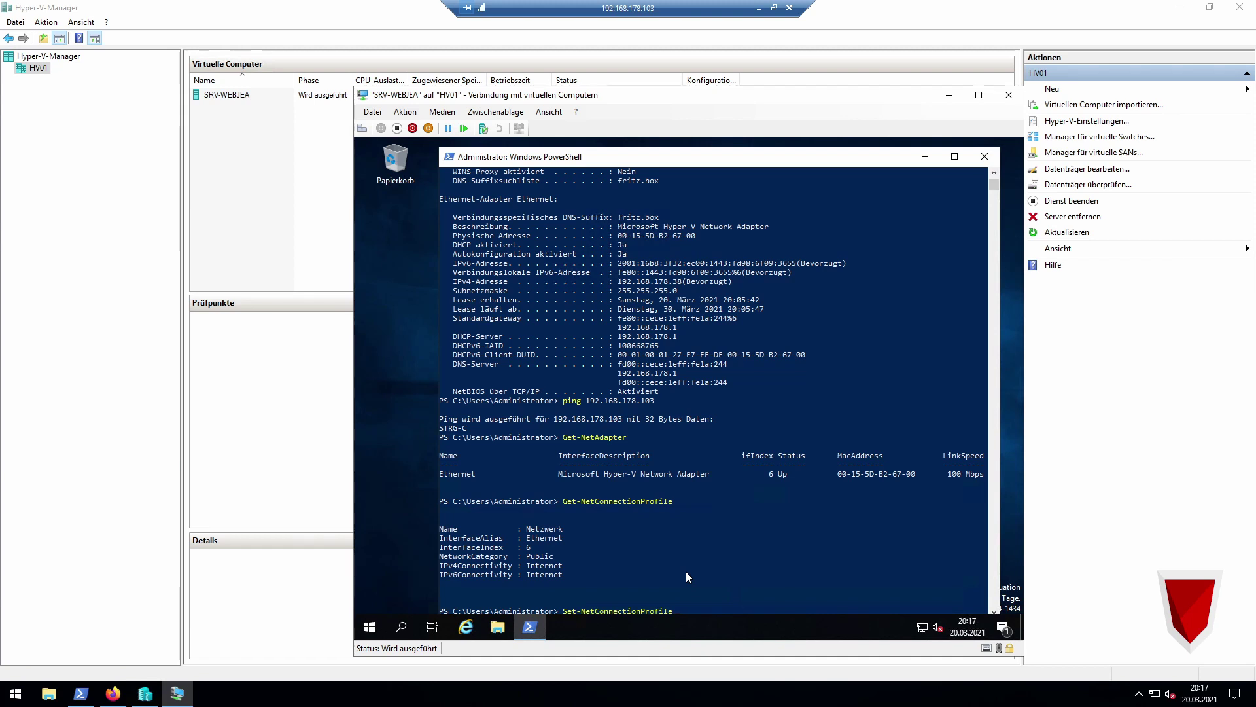
{"action": "type", "text": " -InterfaceAlias"}
{"action": "key", "text": "BackSpace"}
{"action": "key", "text": "BackSpace"}
{"action": "key", "text": "BackSpace"}
{"action": "type", "text": "lias"}
{"action": "double_click", "coordinate": [446, 473]}
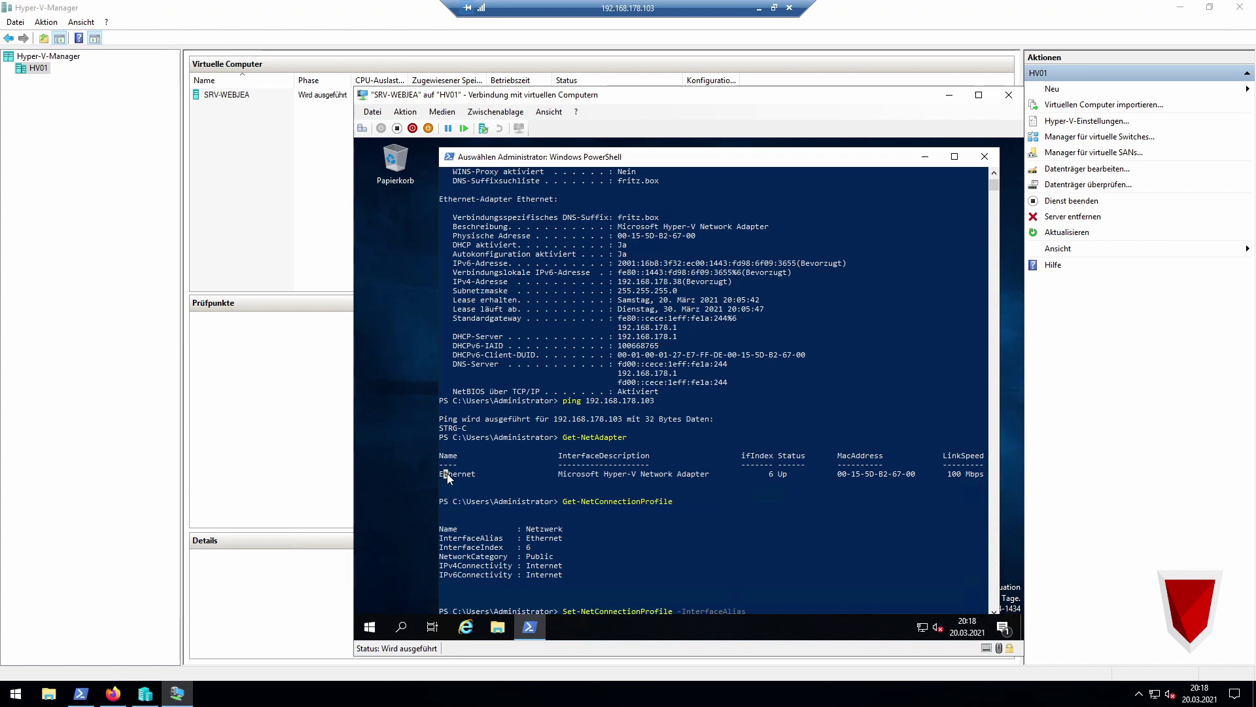
{"action": "right_click", "coordinate": [446, 473]}
{"action": "right_click", "coordinate": [798, 511]}
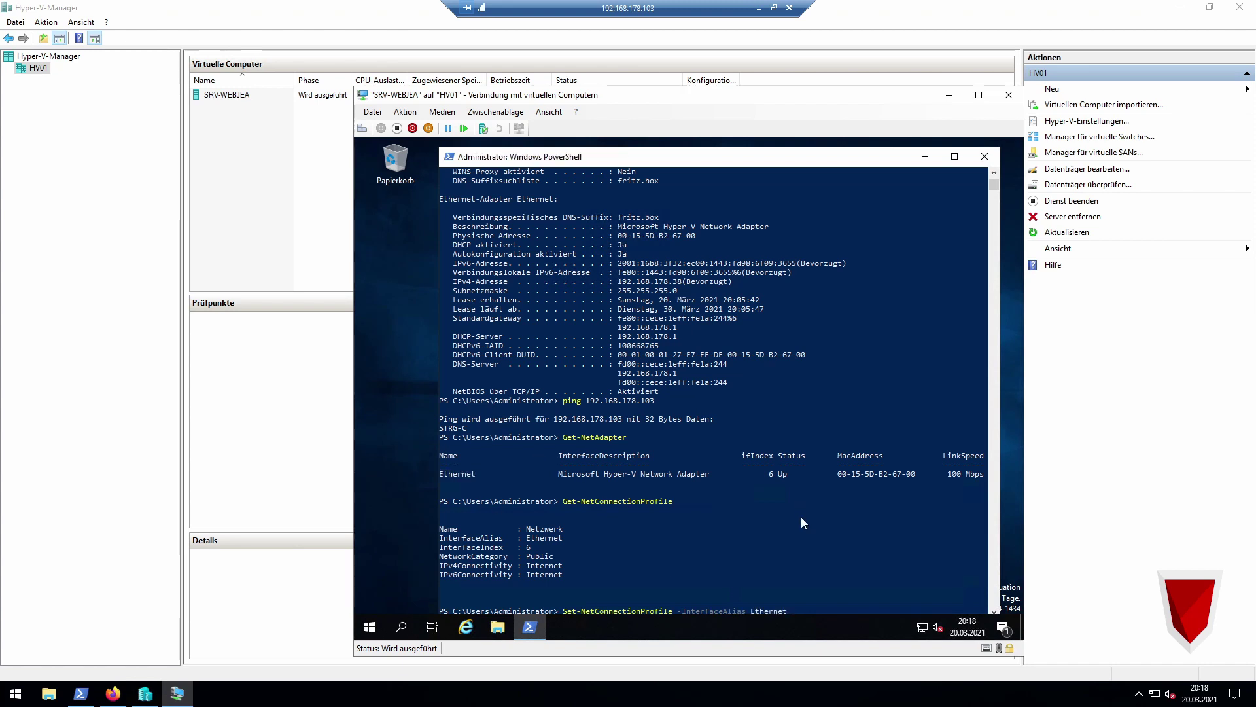
{"action": "type", "text": "-NetworkCategory Private"}
{"action": "key", "text": "Return"}
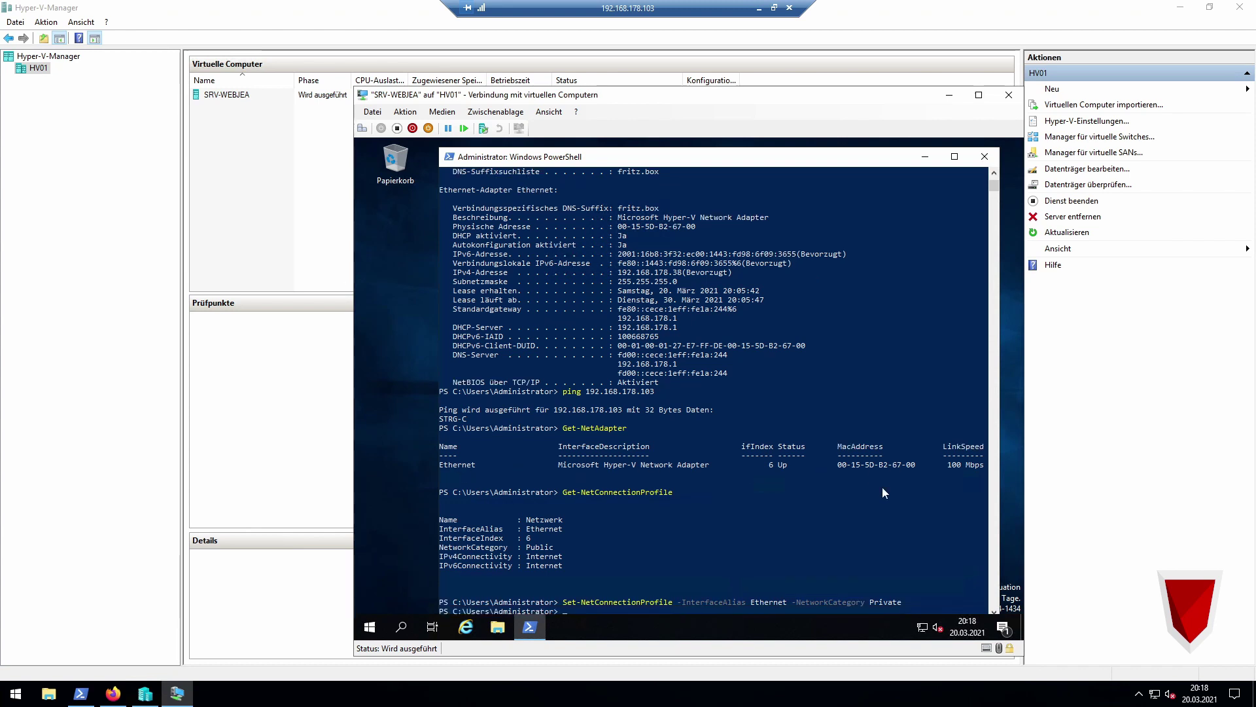
Confirm the VM profile is Private and retry pinging the host at 192.168.178.103.
{"action": "key", "text": "Up"}
{"action": "key", "text": "Up"}
{"action": "key", "text": "Return"}
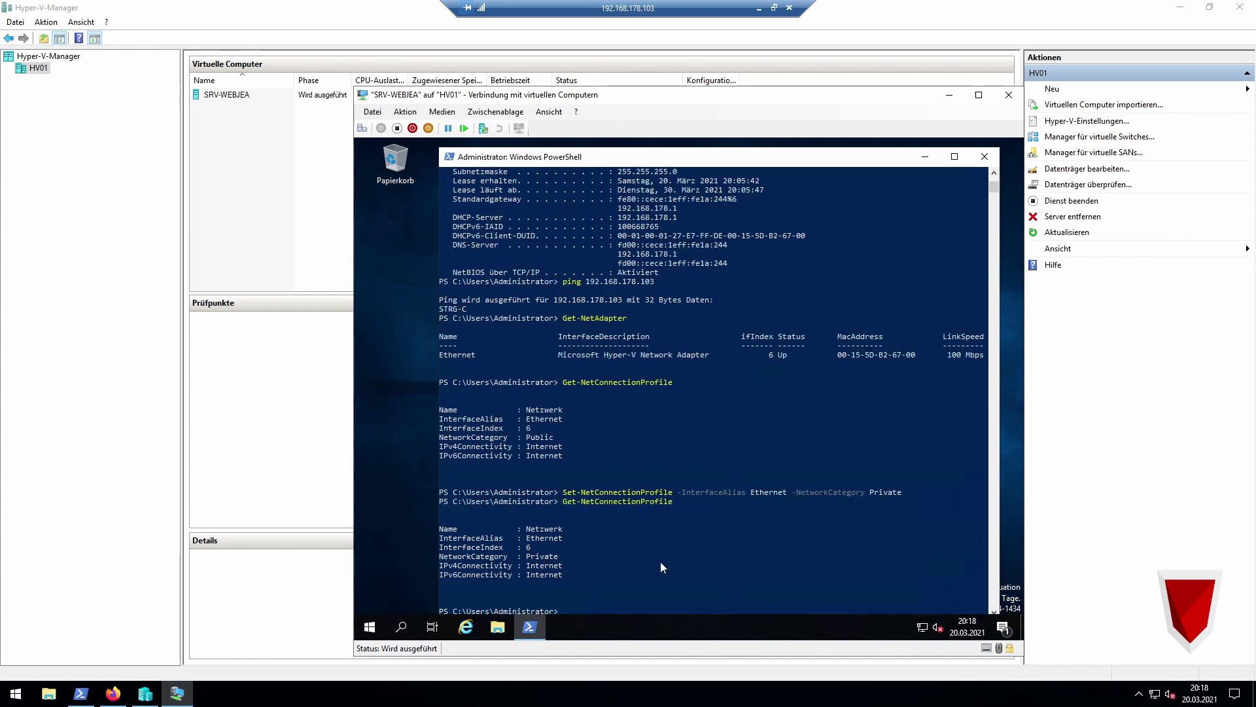
{"action": "key", "text": "Up"}
{"action": "key", "text": "Up"}
{"action": "key", "text": "Up"}
{"action": "key", "text": "Up"}
{"action": "key", "text": "Return"}
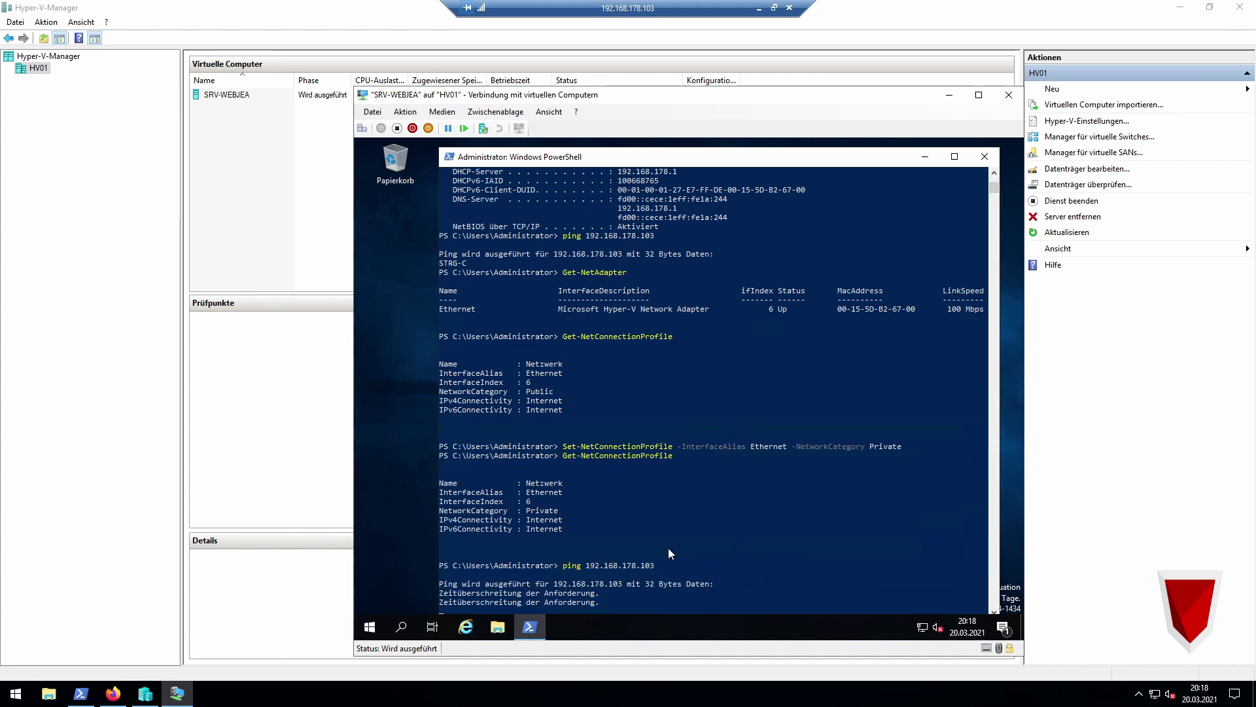
{"action": "key", "text": "ctrl+c"}
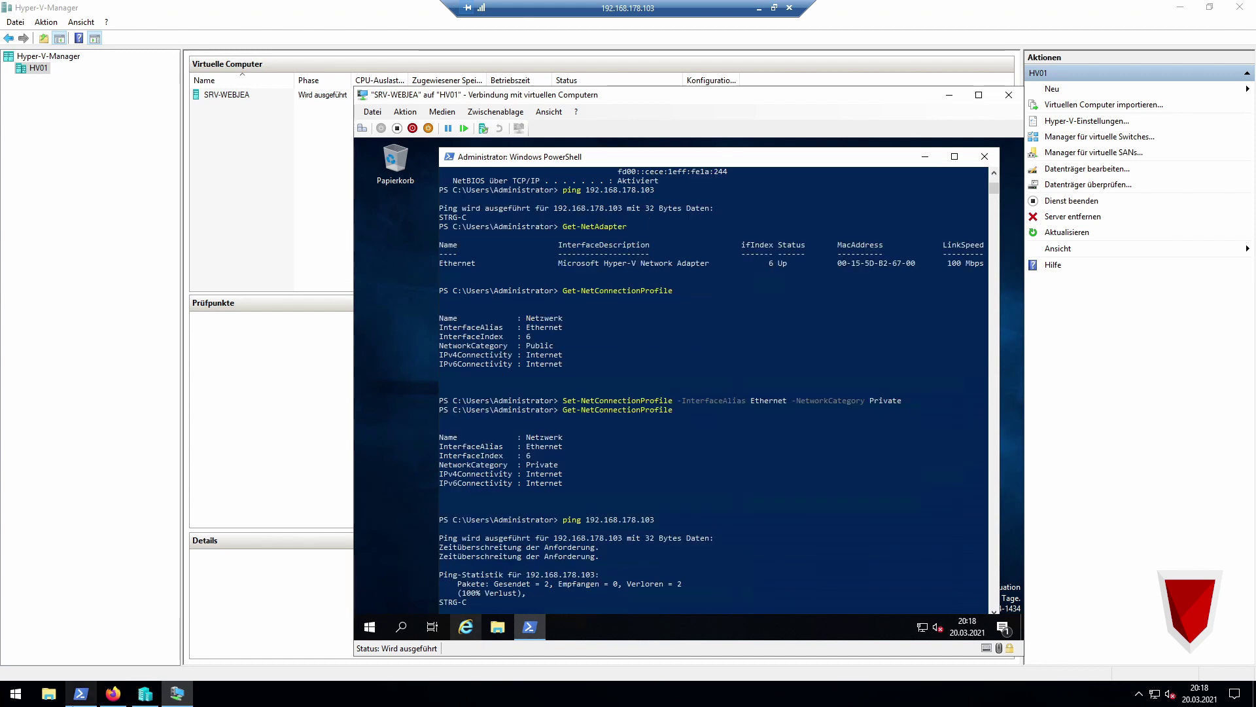
Run Get-NetConnectionProfile in the host PowerShell, showing Netzwerk 2 as Public.
{"action": "left_click", "coordinate": [81, 694]}
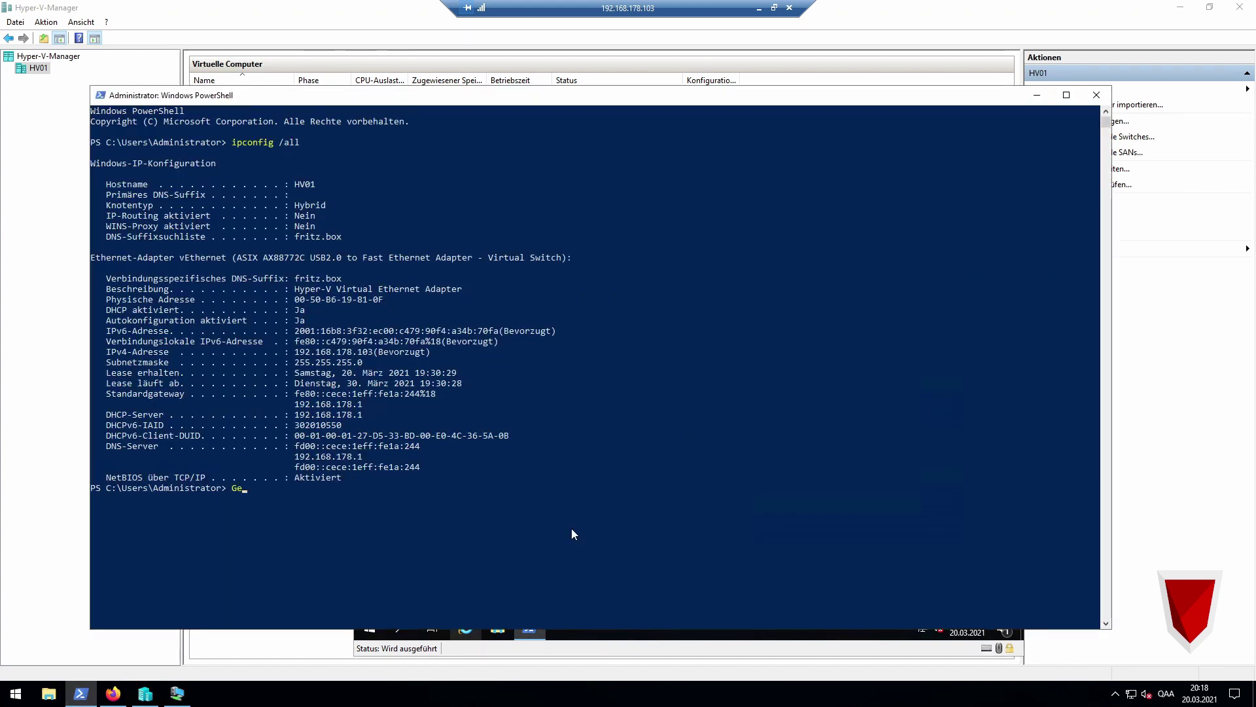
{"action": "type", "text": "t-NetConnec"}
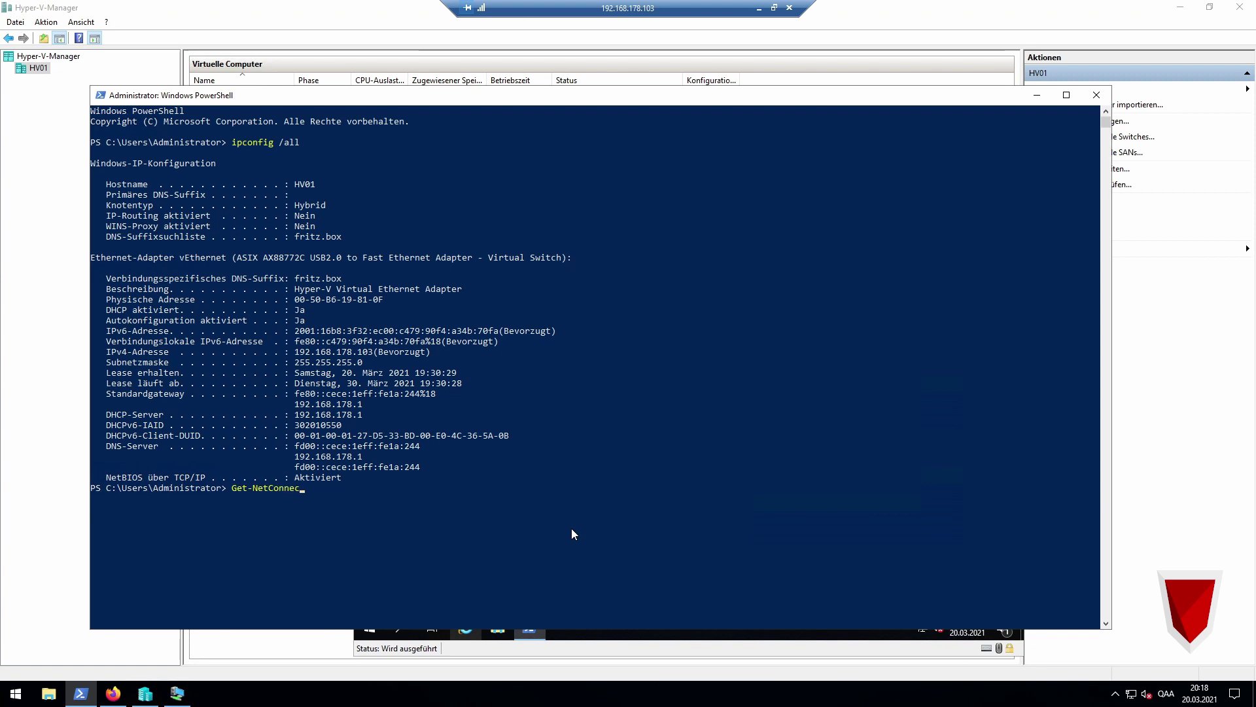
{"action": "type", "text": "tionProfile"}
{"action": "key", "text": "Return"}
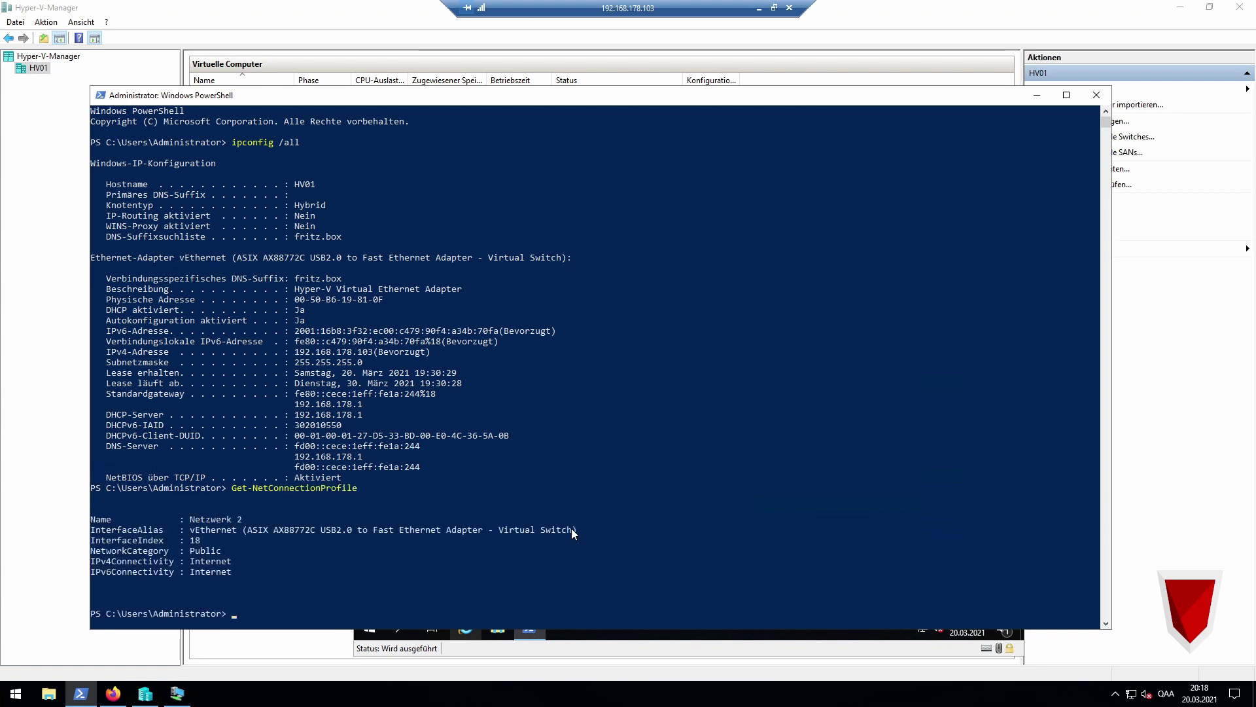
Try Set-NetConnectionProfile -InterfaceAlias "Netzwerk 2" -NetworkCategory Private; it fails, so keep it as a comment.
{"action": "key", "text": "Up"}
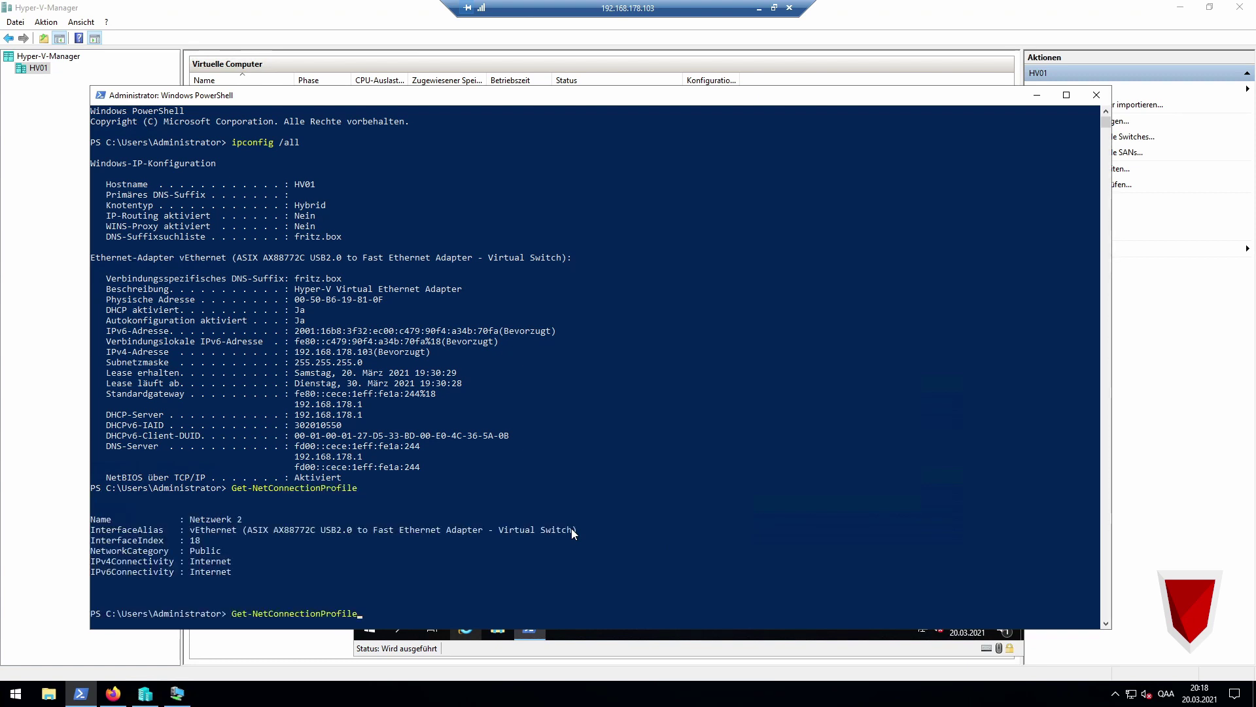
{"action": "key", "text": "Home"}
{"action": "key", "text": "Delete"}
{"action": "type", "text": "S"}
{"action": "key", "text": "End"}
{"action": "type", "text": "-Interaf"}
{"action": "key", "text": "BackSpace"}
{"action": "key", "text": "BackSpace"}
{"action": "type", "text": "faceAlias \"Netzwerk 2\" -"}
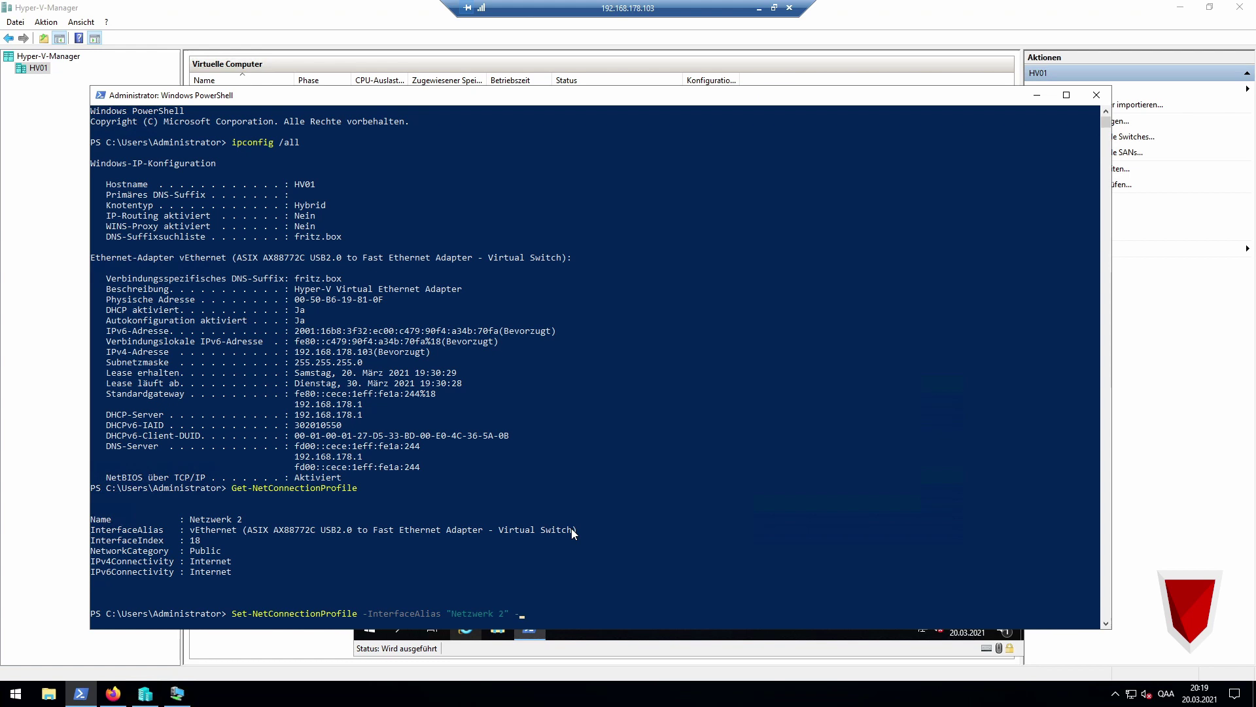
{"action": "type", "text": "Networ"}
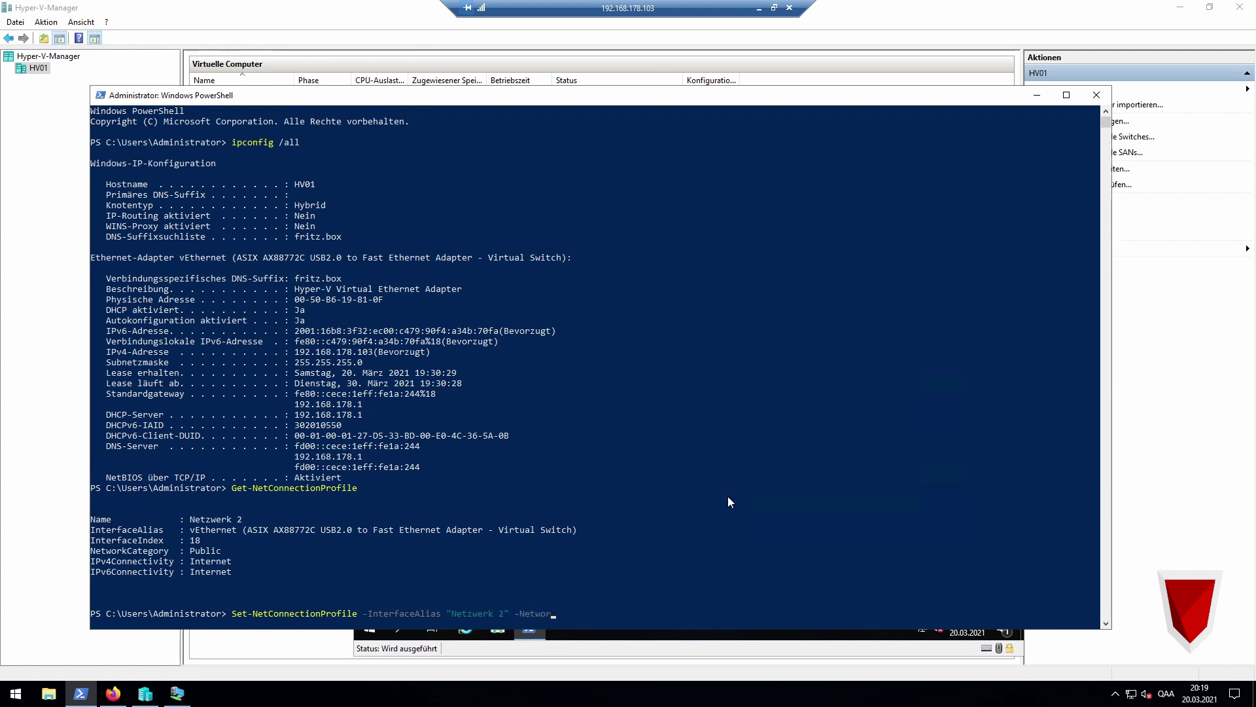
{"action": "type", "text": "kCategory Private"}
{"action": "key", "text": "Return"}
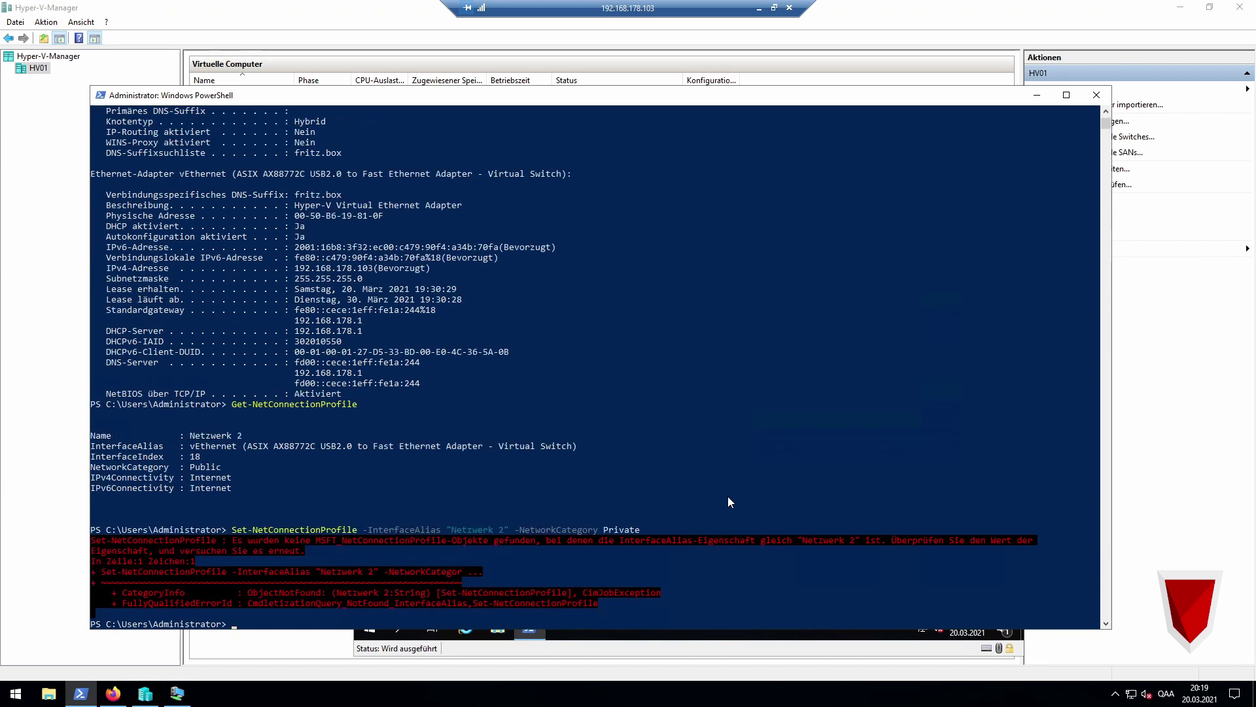
{"action": "key", "text": "Up"}
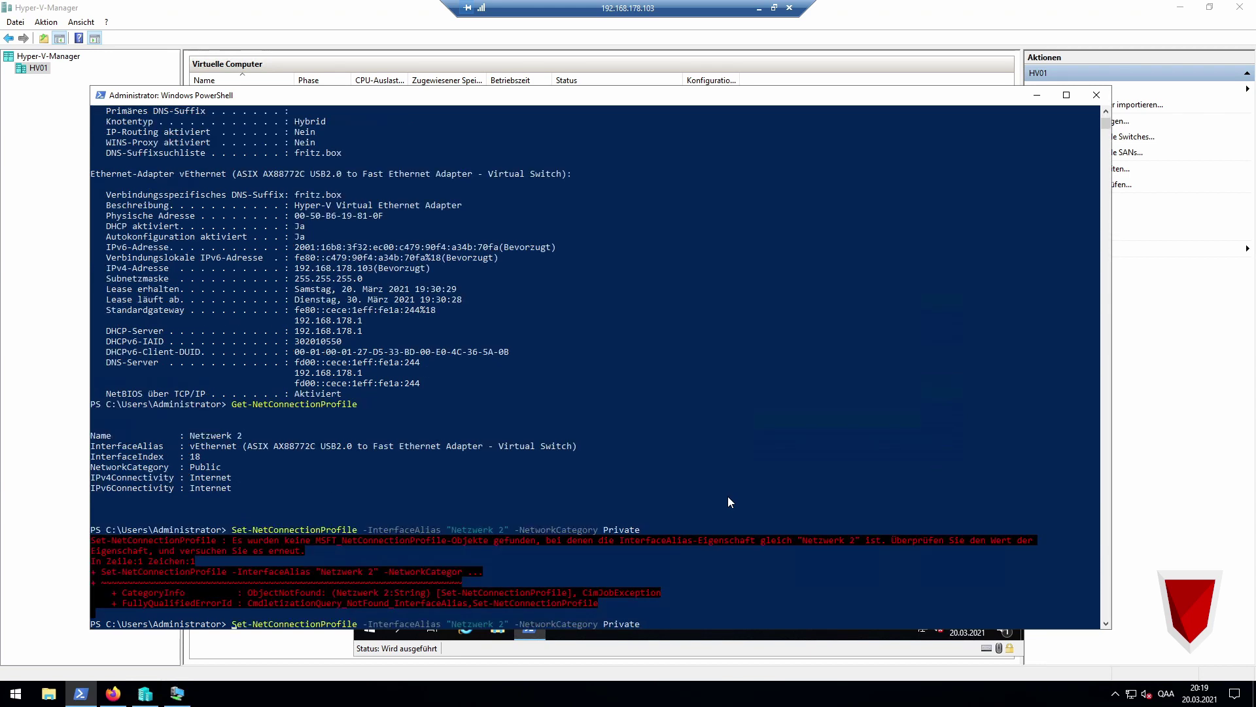
{"action": "type", "text": "#"}
{"action": "key", "text": "Return"}
Rerun the command with the full vEthernet adapter name as interface alias to set Private.
{"action": "key", "text": "Up"}
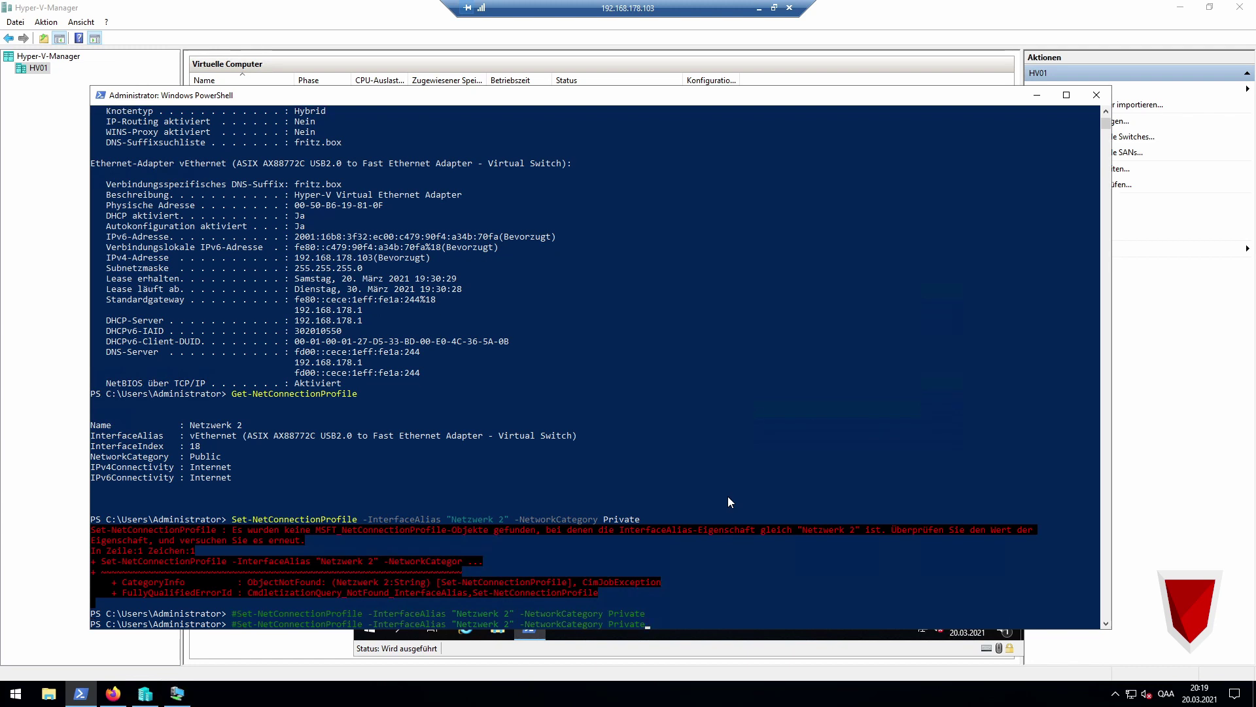
{"action": "key", "text": "Home"}
{"action": "key", "text": "Delete"}
{"action": "key", "text": "Right"}
{"action": "key", "text": "Right"}
{"action": "key", "text": "Right"}
{"action": "key", "text": "Right"}
{"action": "key", "text": "Right"}
{"action": "key", "text": "Right"}
{"action": "key", "text": "Right"}
{"action": "key", "text": "Right"}
{"action": "key", "text": "Right"}
{"action": "key", "text": "Right"}
{"action": "key", "text": "Right"}
{"action": "key", "text": "Right"}
{"action": "key", "text": "Right"}
{"action": "key", "text": "Right"}
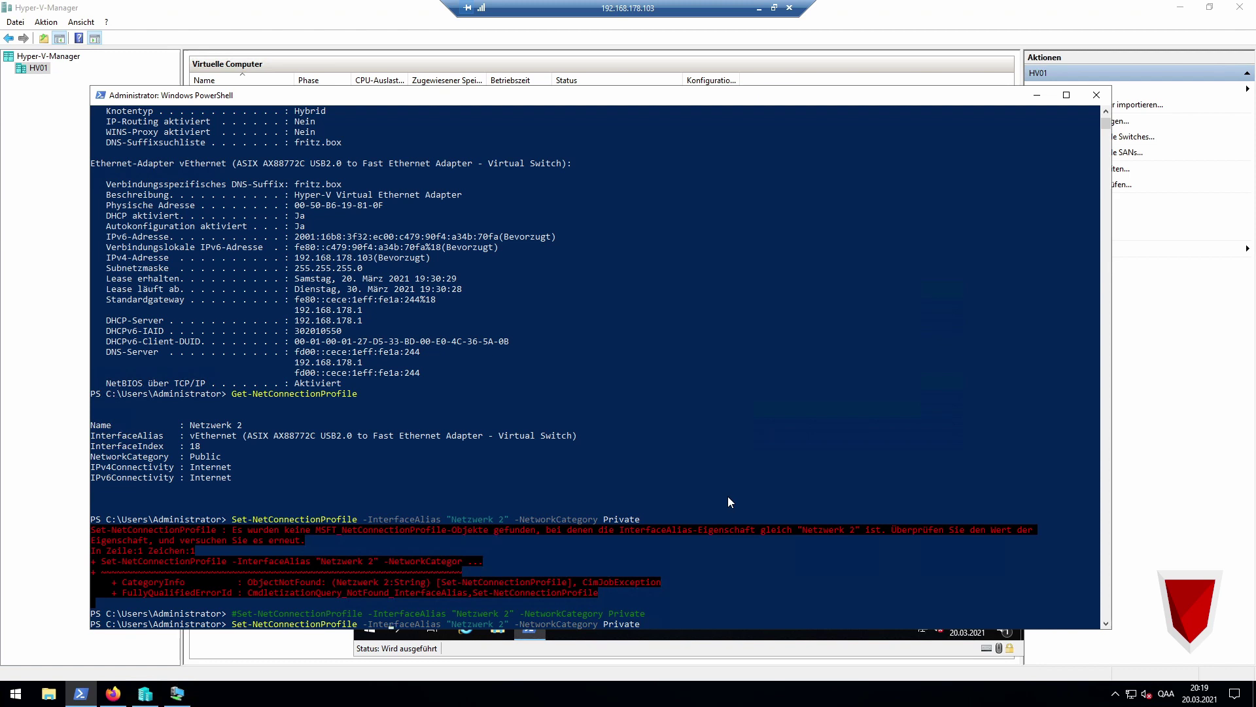
{"action": "key", "text": "Right"}
{"action": "key", "text": "Right"}
{"action": "key", "text": "Right"}
{"action": "key", "text": "Delete"}
{"action": "key", "text": "Delete"}
{"action": "key", "text": "Delete"}
{"action": "key", "text": "Delete"}
{"action": "key", "text": "Delete"}
{"action": "key", "text": "Delete"}
{"action": "key", "text": "Delete"}
{"action": "key", "text": "Delete"}
{"action": "key", "text": "Delete"}
{"action": "key", "text": "Delete"}
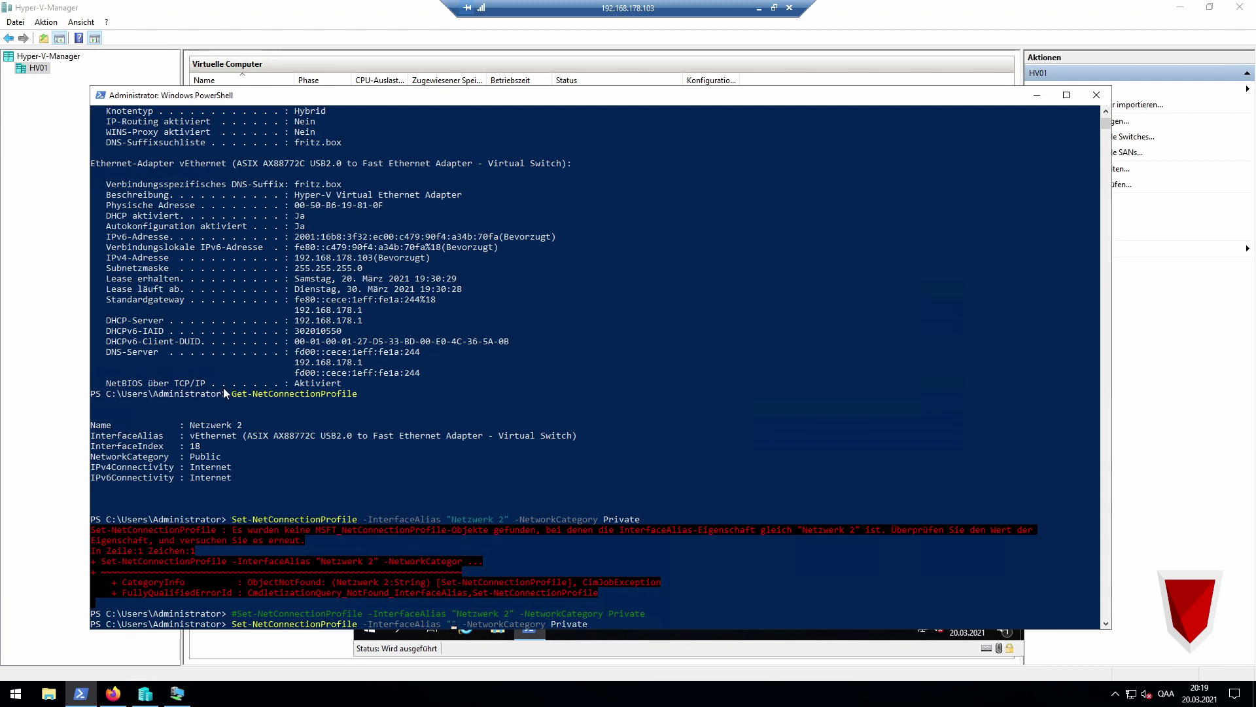
{"action": "left_click_drag", "start_coordinate": [190, 435], "coordinate": [542, 437]}
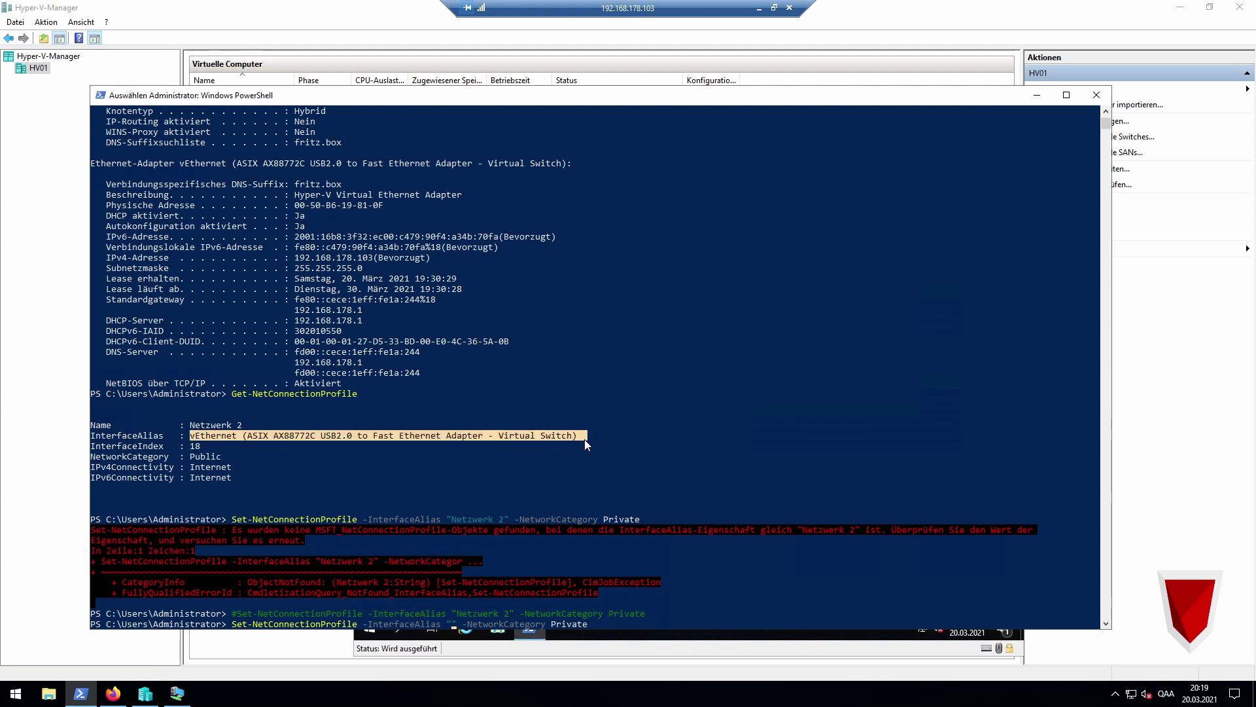
{"action": "right_click", "coordinate": [572, 439]}
{"action": "right_click", "coordinate": [571, 439]}
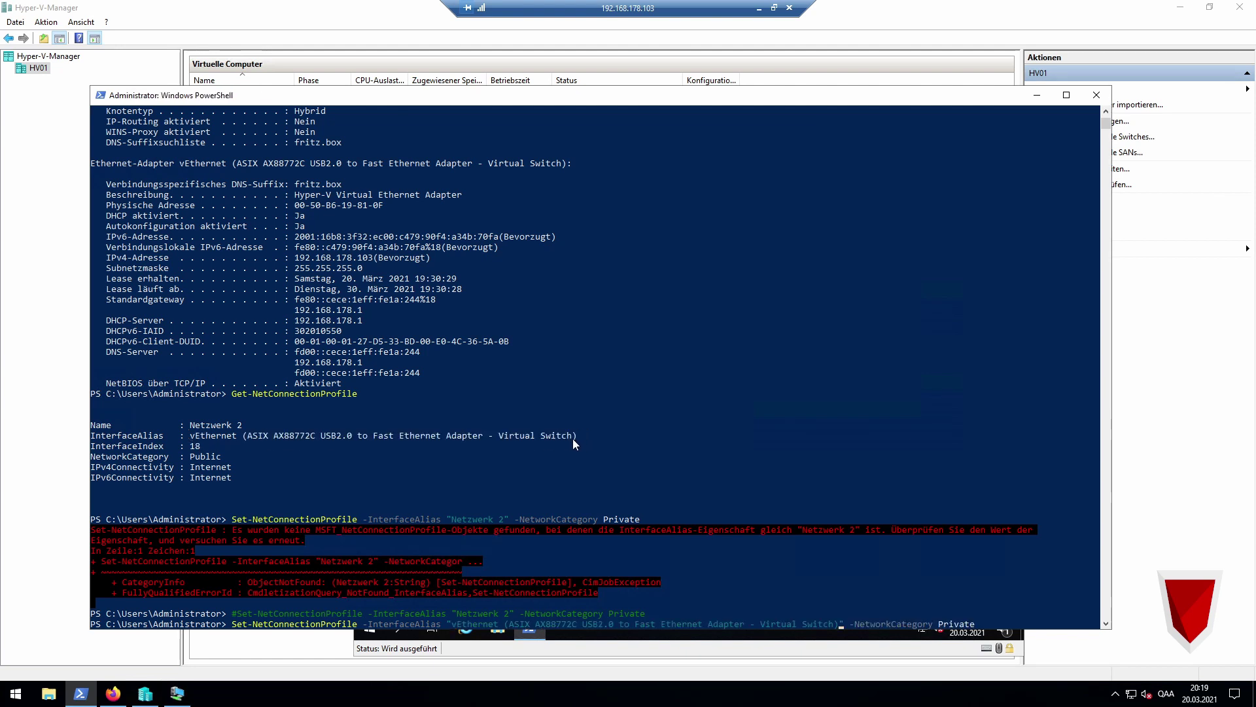
{"action": "key", "text": "Return"}
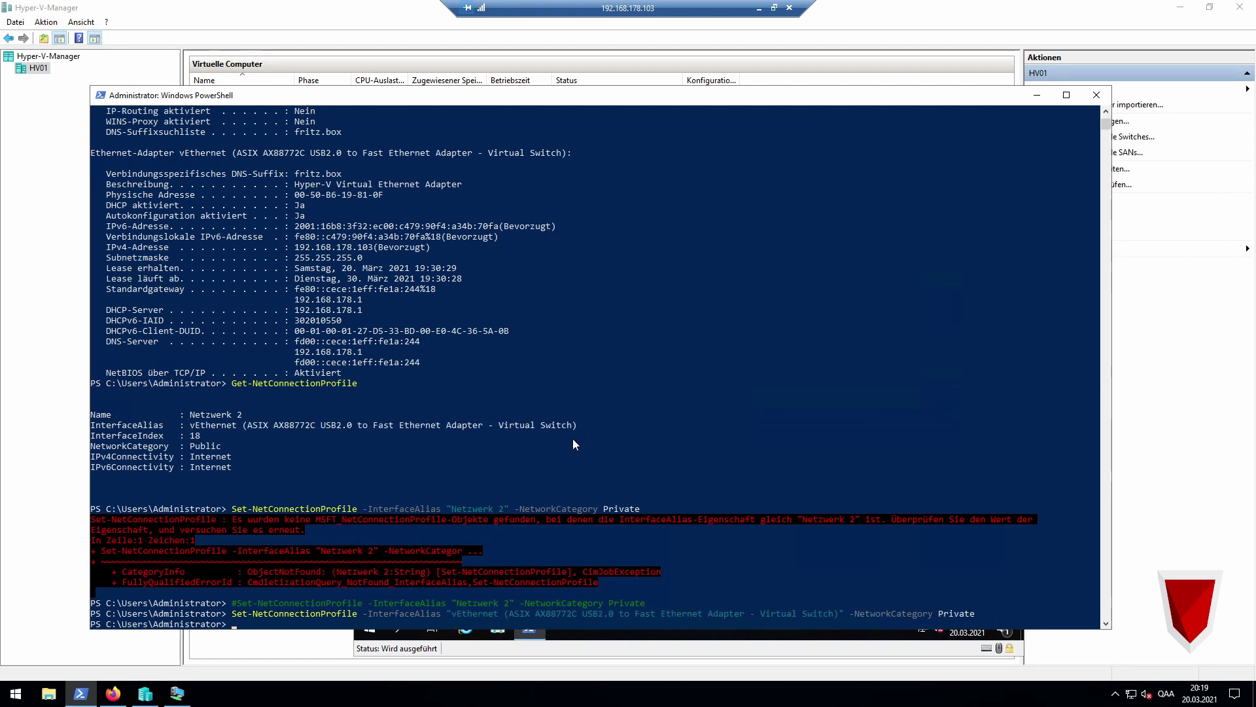
Confirm with Get-NetConnectionProfile that Netzwerk 2 is now Private.
{"action": "type", "text": "Get-NetCo"}
{"action": "key", "text": "Tab"}
{"action": "key", "text": "Tab"}
{"action": "key", "text": "Return"}
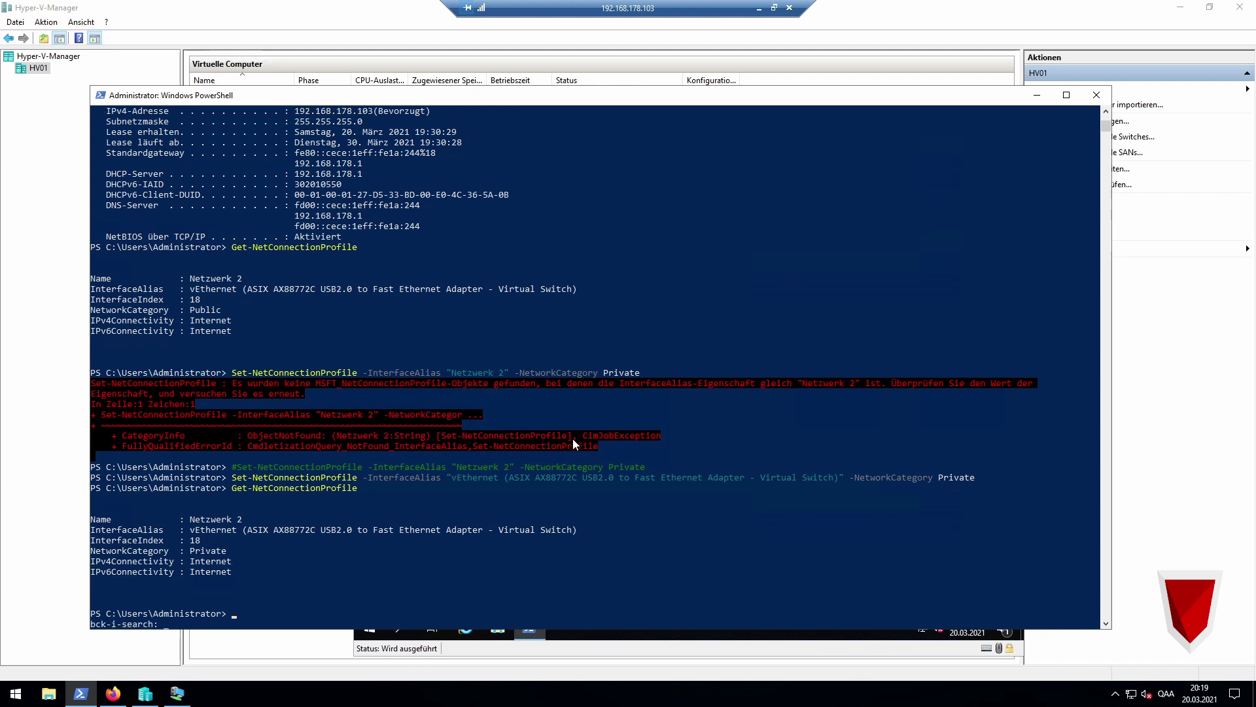
{"action": "key", "text": "Up"}
{"action": "key", "text": "Up"}
Ping the VM at 192.168.178.38 from the host and the host at 192.168.178.103 from the VM.
{"action": "key", "text": "Return"}
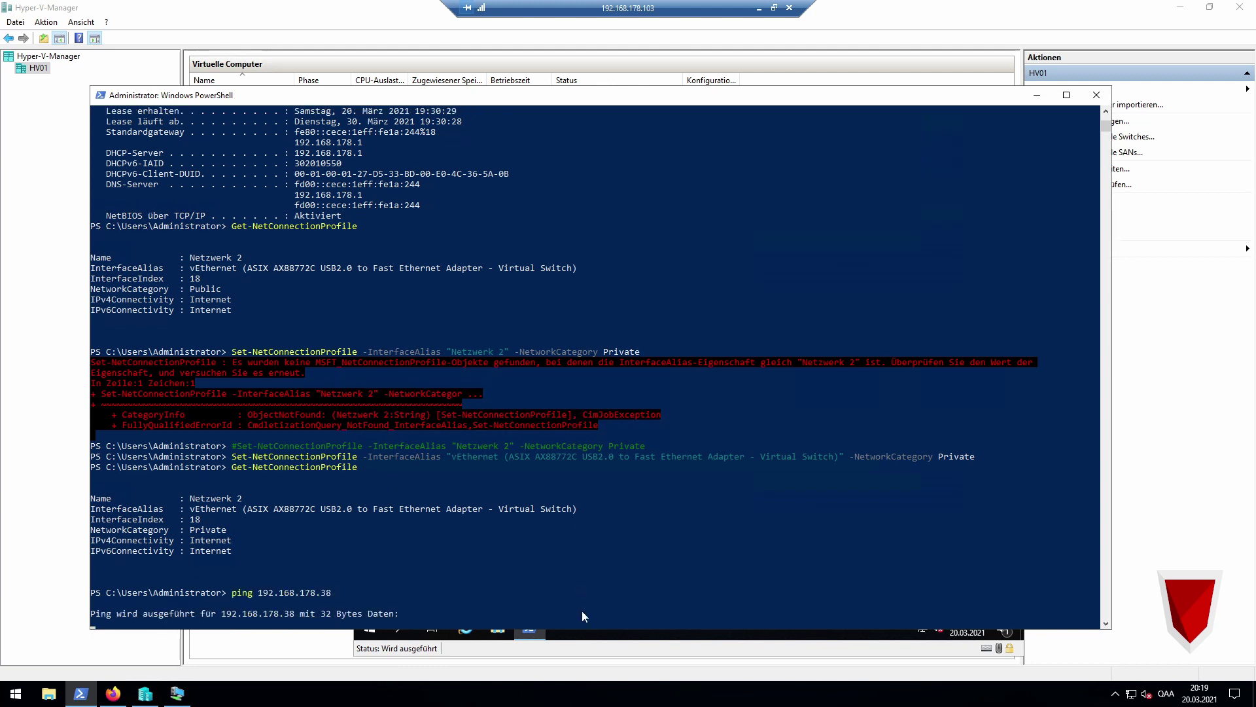
{"action": "left_click", "coordinate": [600, 654]}
{"action": "left_click", "coordinate": [620, 574]}
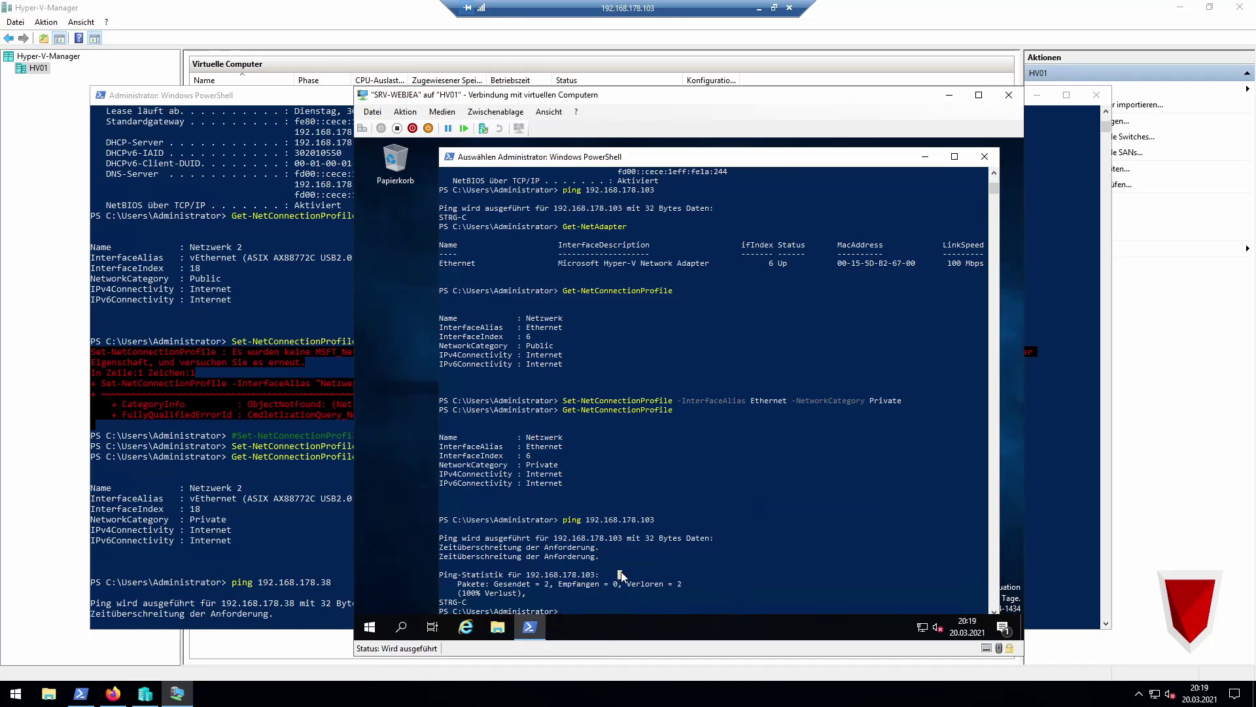
{"action": "key", "text": "Escape"}
{"action": "type", "text": "ping 192.16"}
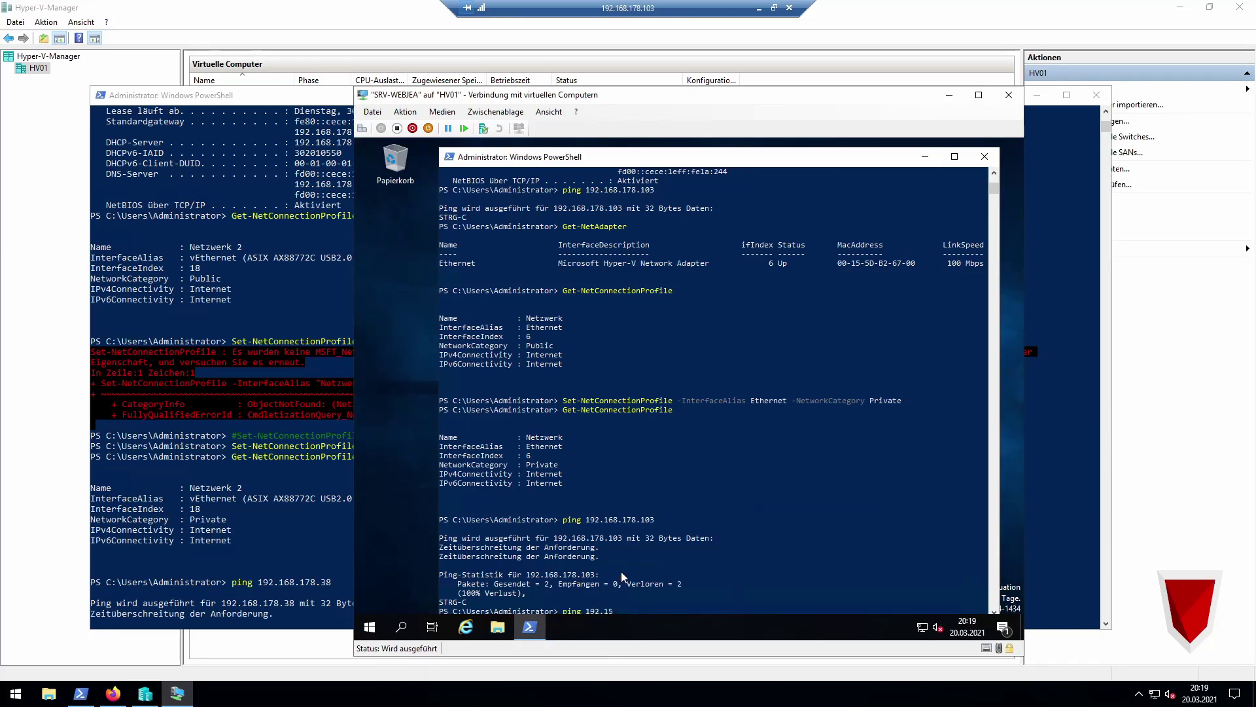
{"action": "type", "text": "8.178.103"}
{"action": "key", "text": "Return"}
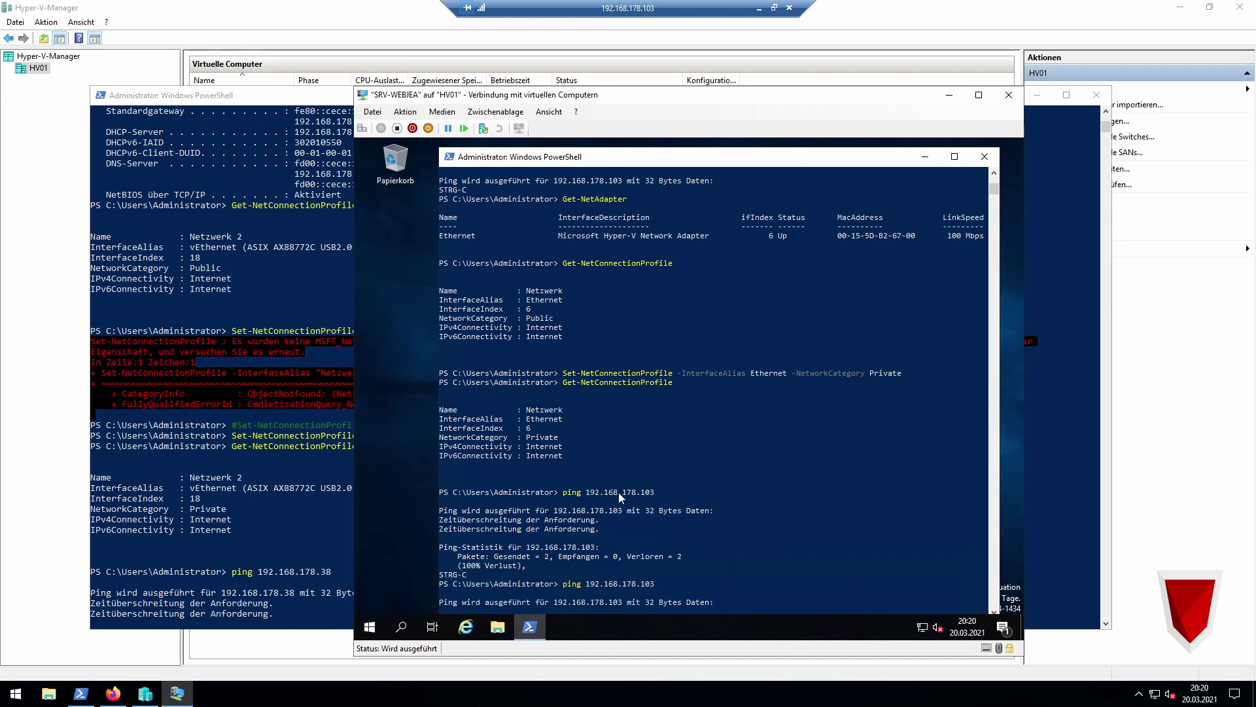
{"action": "key", "text": "ctrl+c"}
{"action": "left_click", "coordinate": [300, 512]}
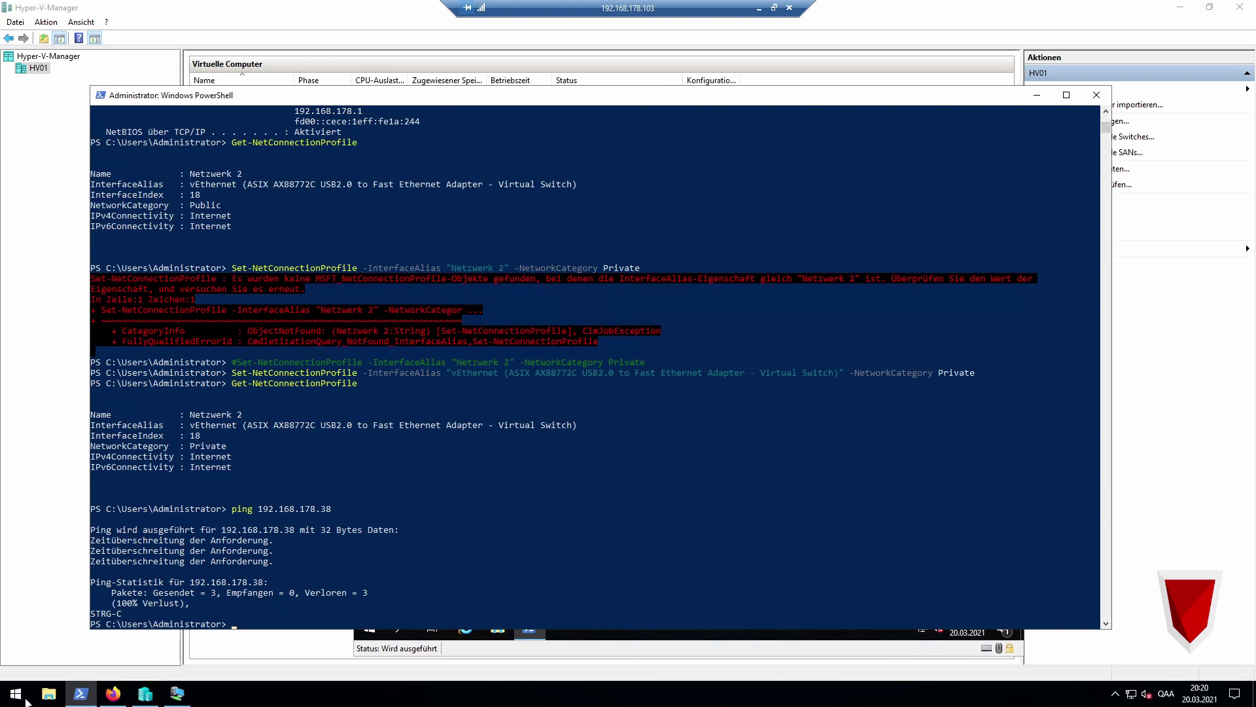
Search 'firew' to open Windows Defender Firewall and turn it off for private networks.
{"action": "left_click", "coordinate": [11, 698]}
{"action": "type", "text": "fire"}
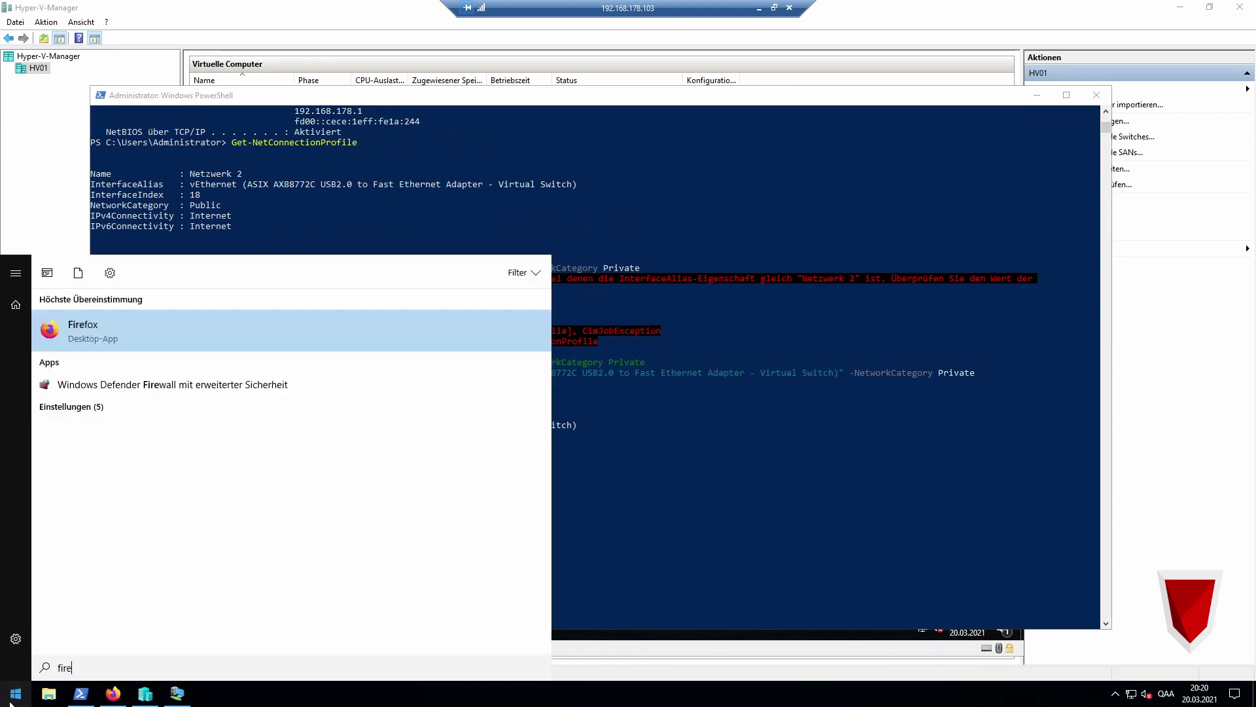
{"action": "type", "text": "w"}
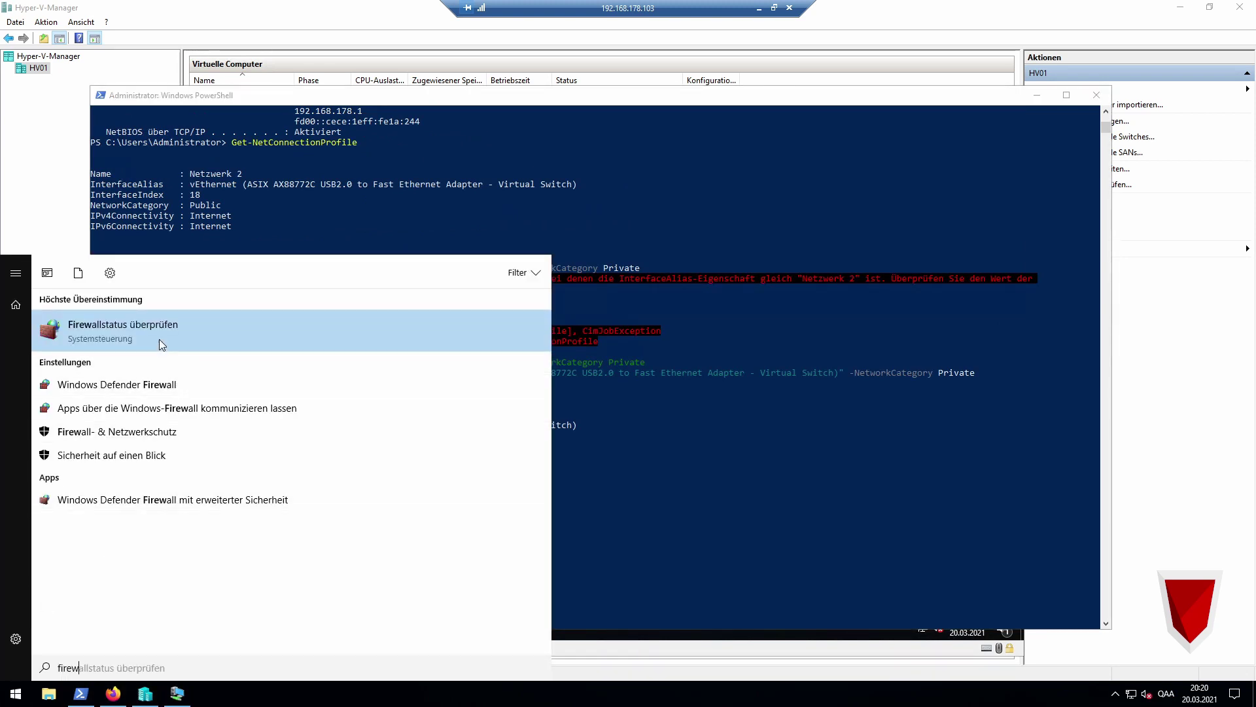
{"action": "left_click", "coordinate": [159, 339]}
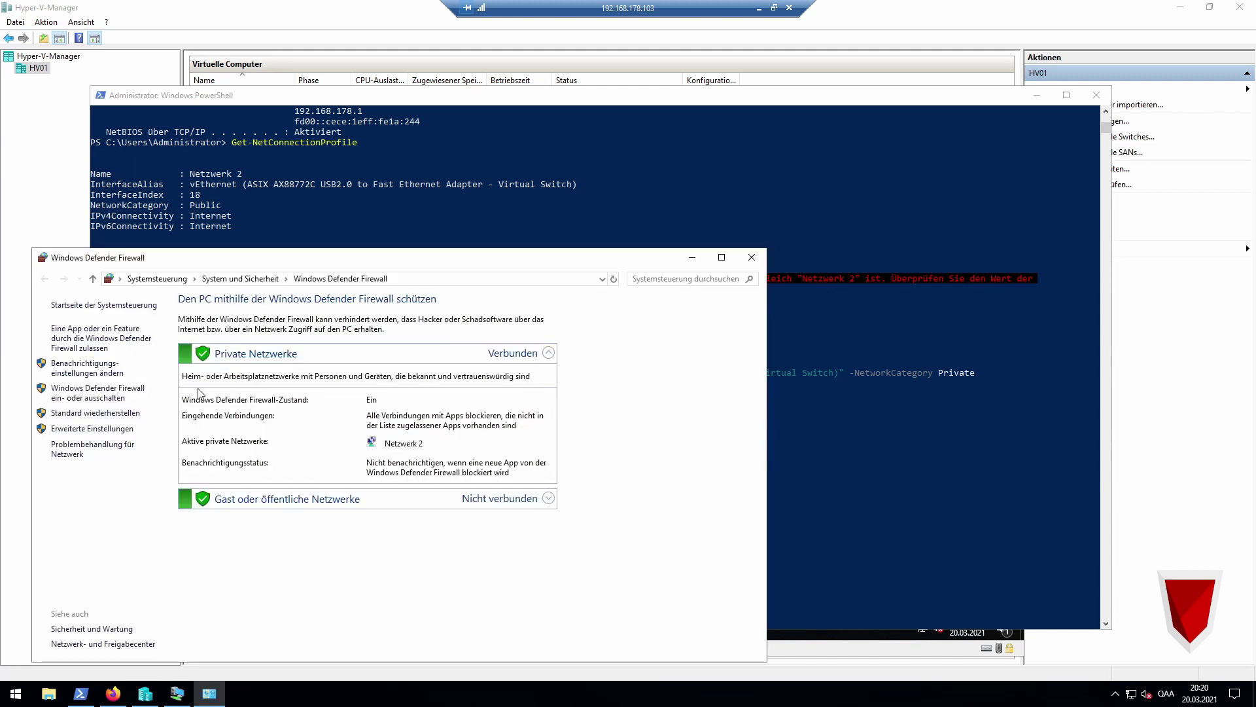
{"action": "left_click", "coordinate": [101, 392]}
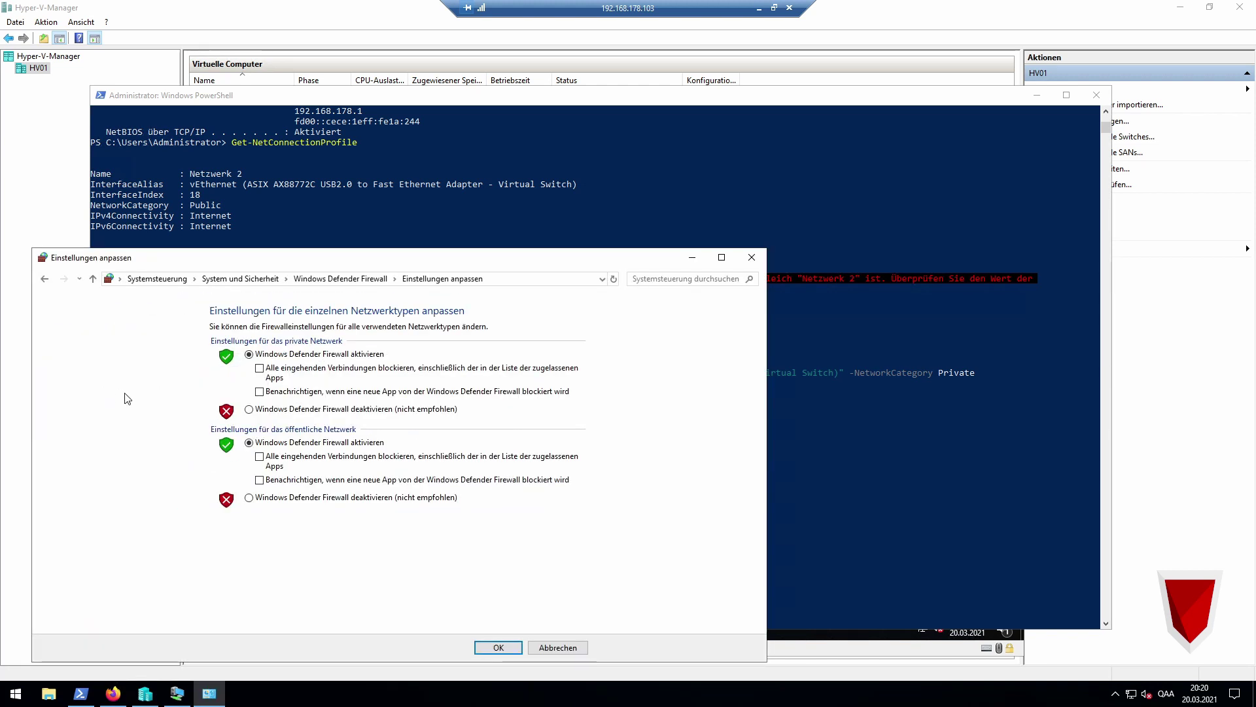
{"action": "left_click", "coordinate": [274, 412]}
{"action": "left_click", "coordinate": [496, 648]}
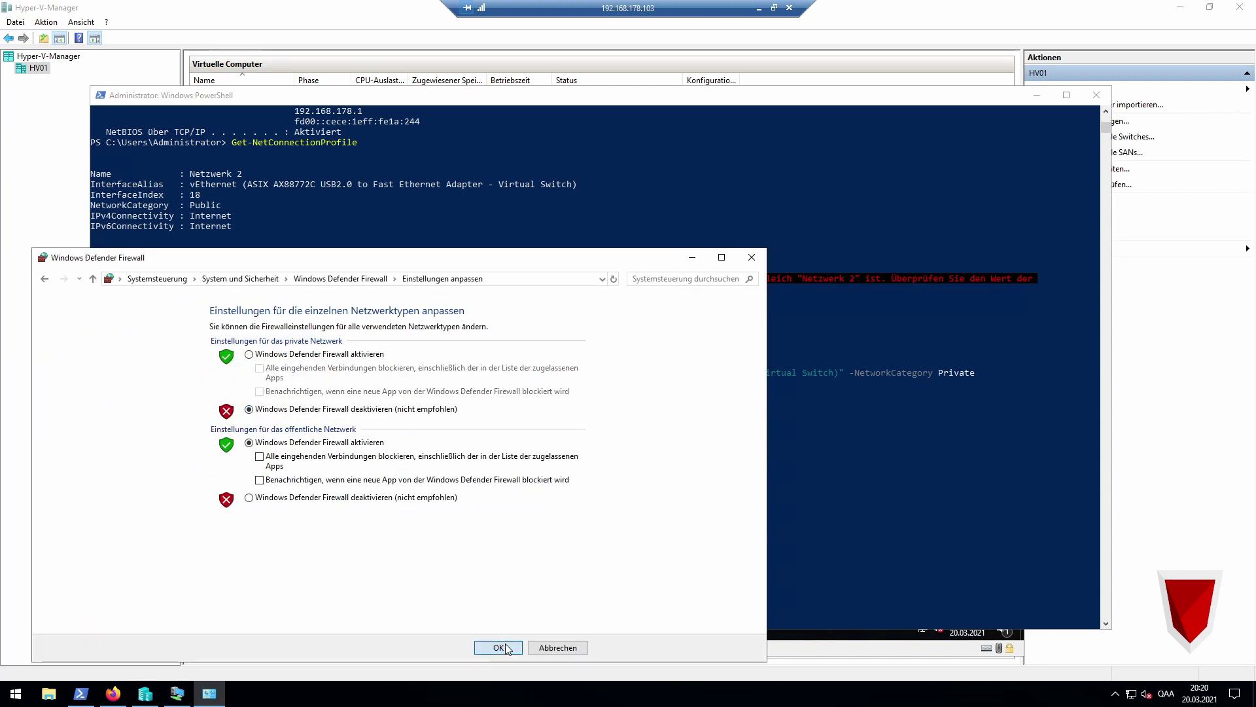
{"action": "left_click", "coordinate": [998, 198]}
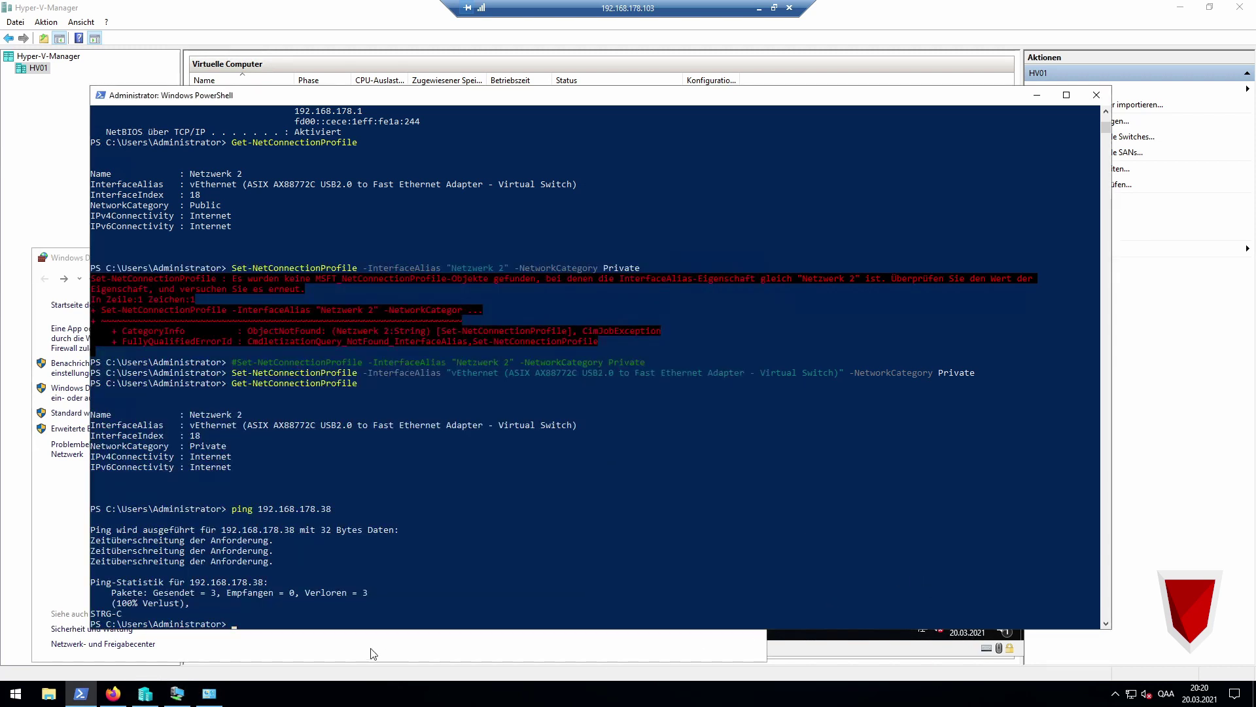
Deactivate the VM's Windows Defender Firewall for private networks and confirm with OK.
{"action": "left_click_drag", "start_coordinate": [976, 103], "coordinate": [906, 81]}
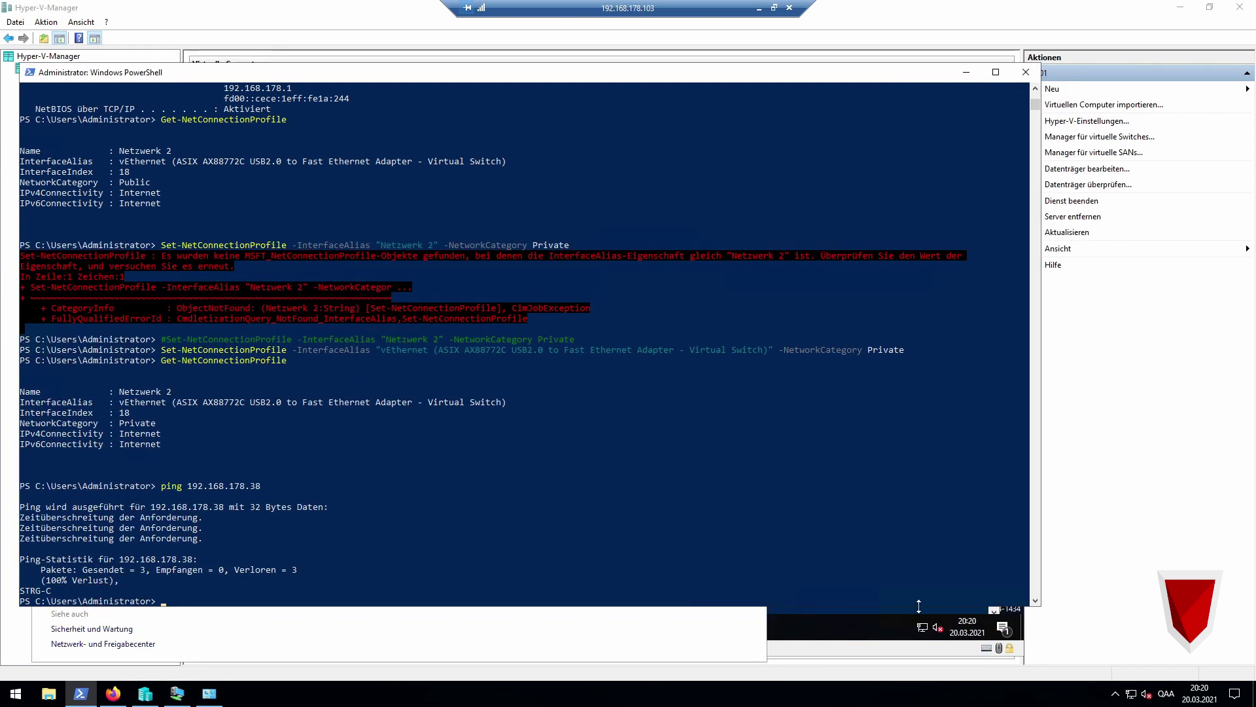
{"action": "left_click", "coordinate": [864, 645]}
{"action": "left_click", "coordinate": [370, 628]}
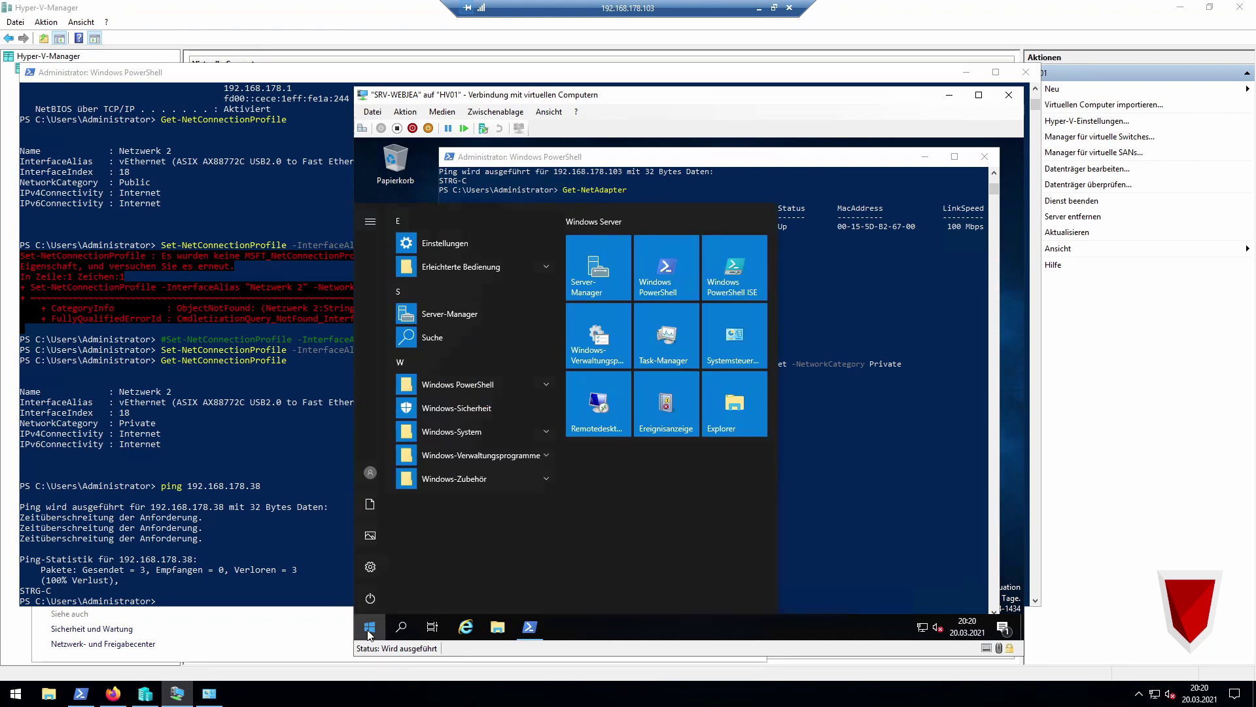
{"action": "type", "text": "firew"}
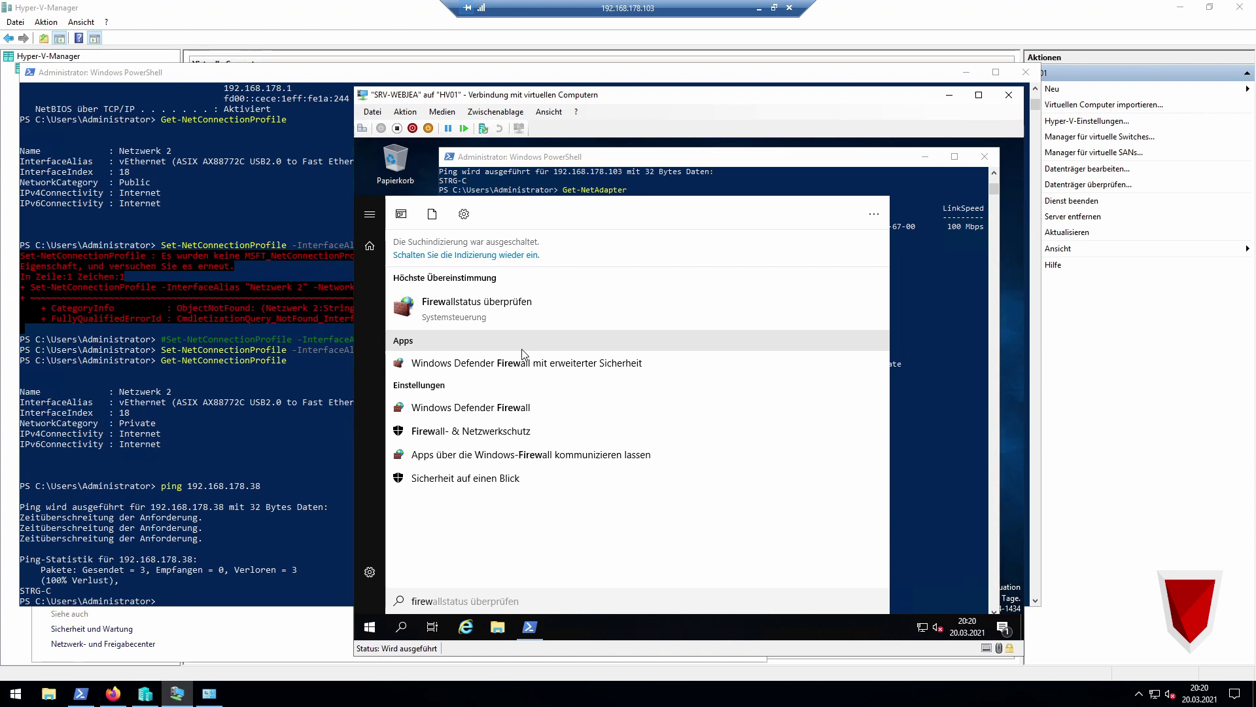
{"action": "key", "text": "Escape"}
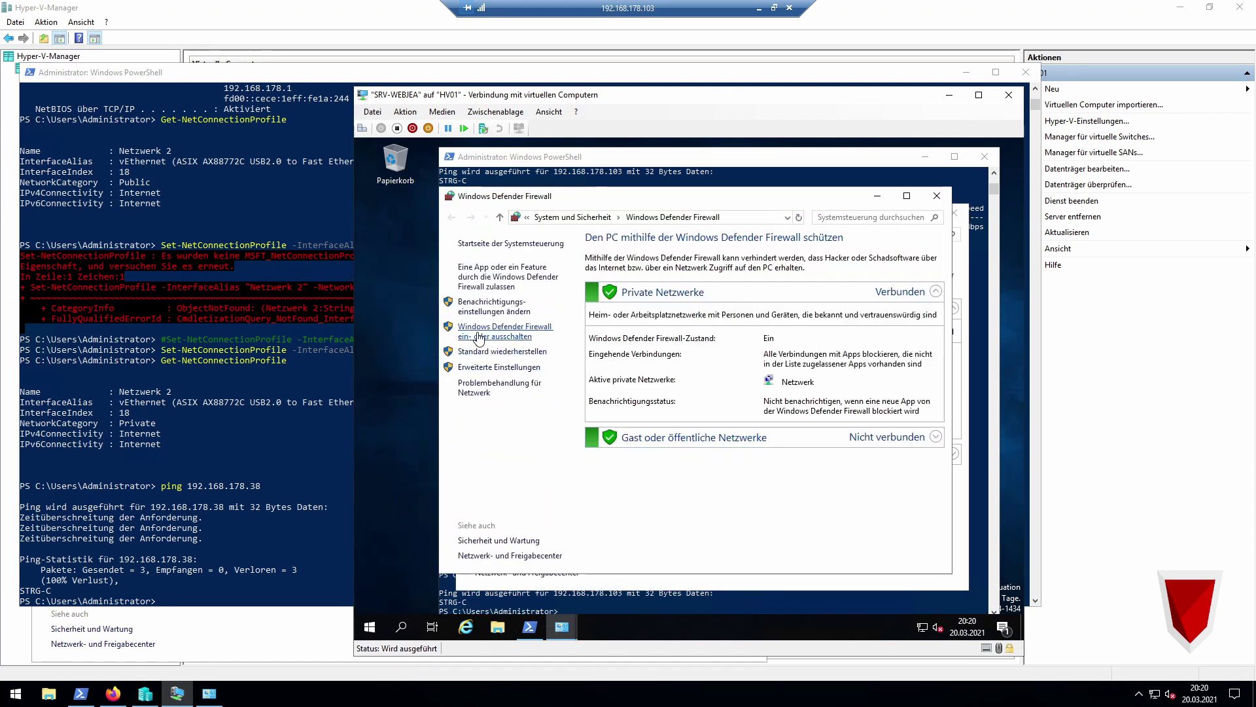
{"action": "left_click", "coordinate": [495, 337]}
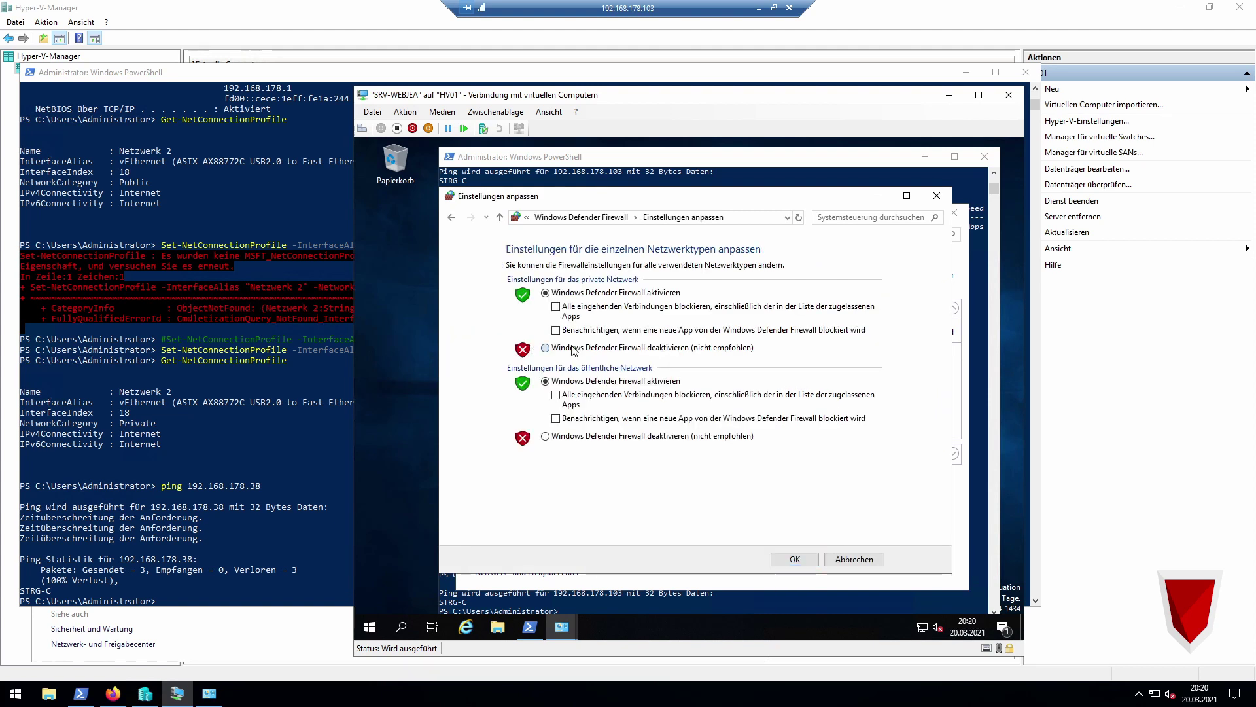
{"action": "left_click", "coordinate": [568, 347]}
{"action": "left_click", "coordinate": [794, 558]}
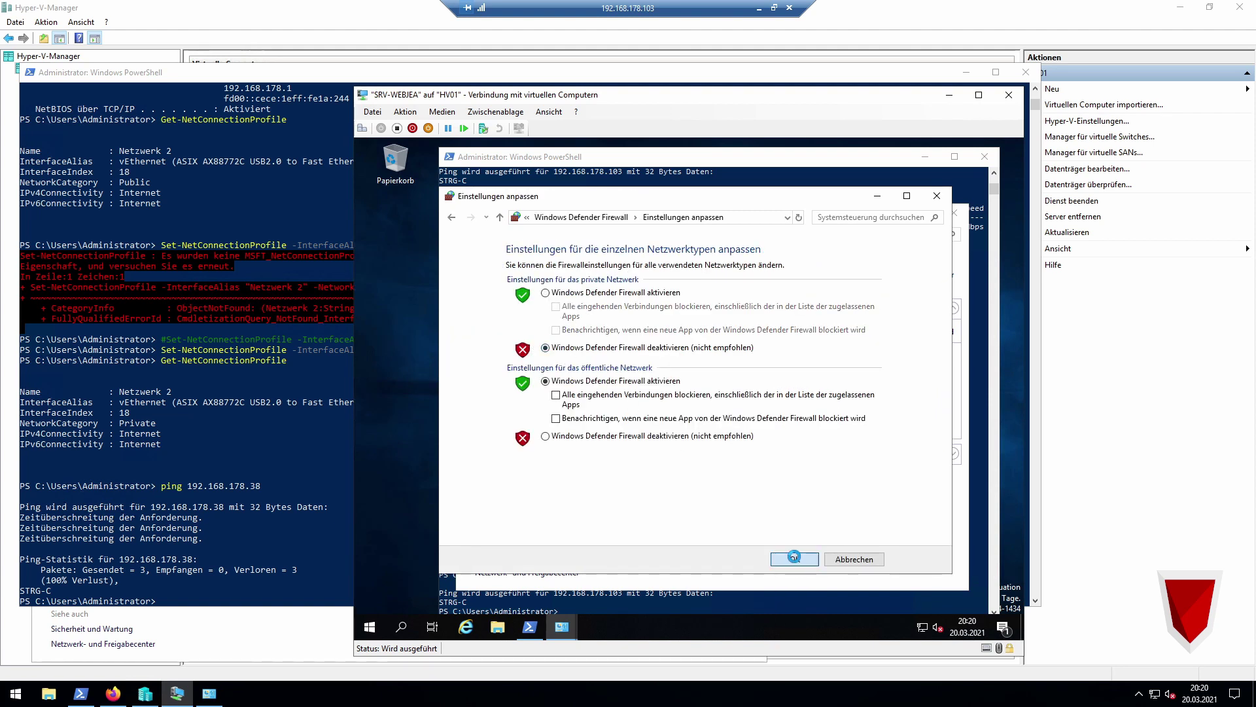
Rerun ping 192.168.178.103 in the VM's PowerShell, now getting 4 of 4 replies.
{"action": "left_click", "coordinate": [656, 608]}
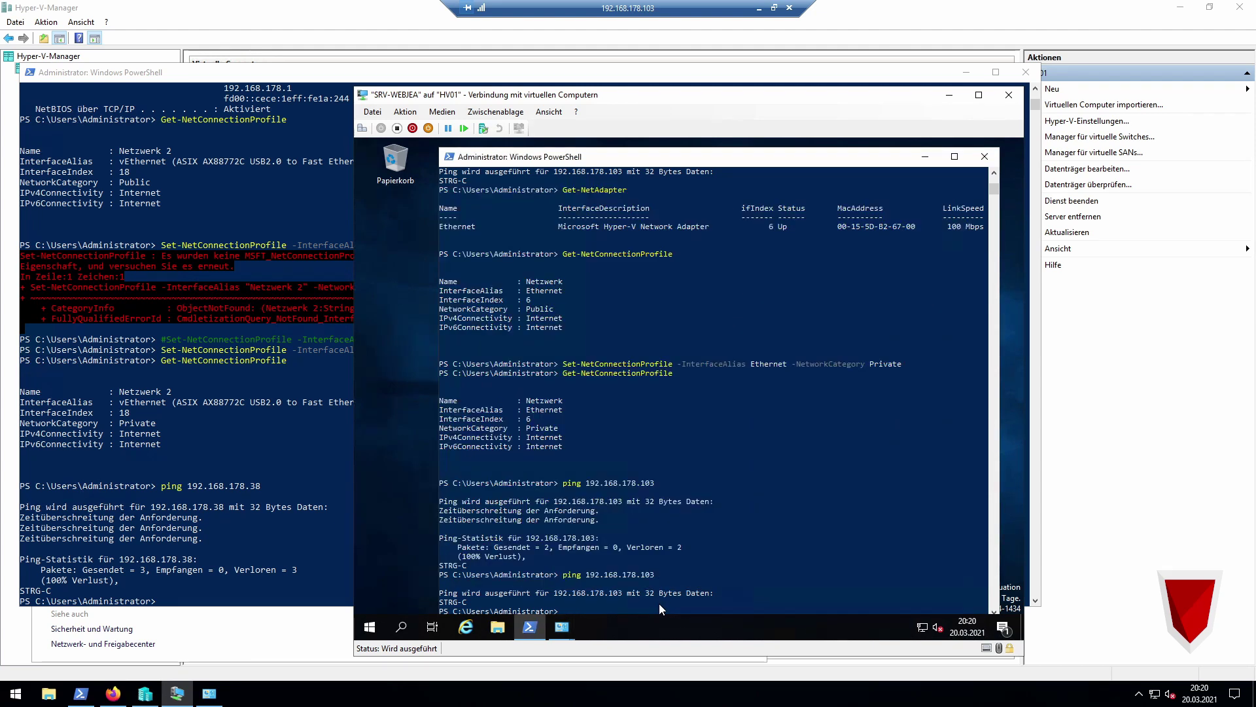
{"action": "key", "text": "Return"}
{"action": "key", "text": "Return"}
{"action": "key", "text": "Return"}
{"action": "key", "text": "Up"}
{"action": "key", "text": "Return"}
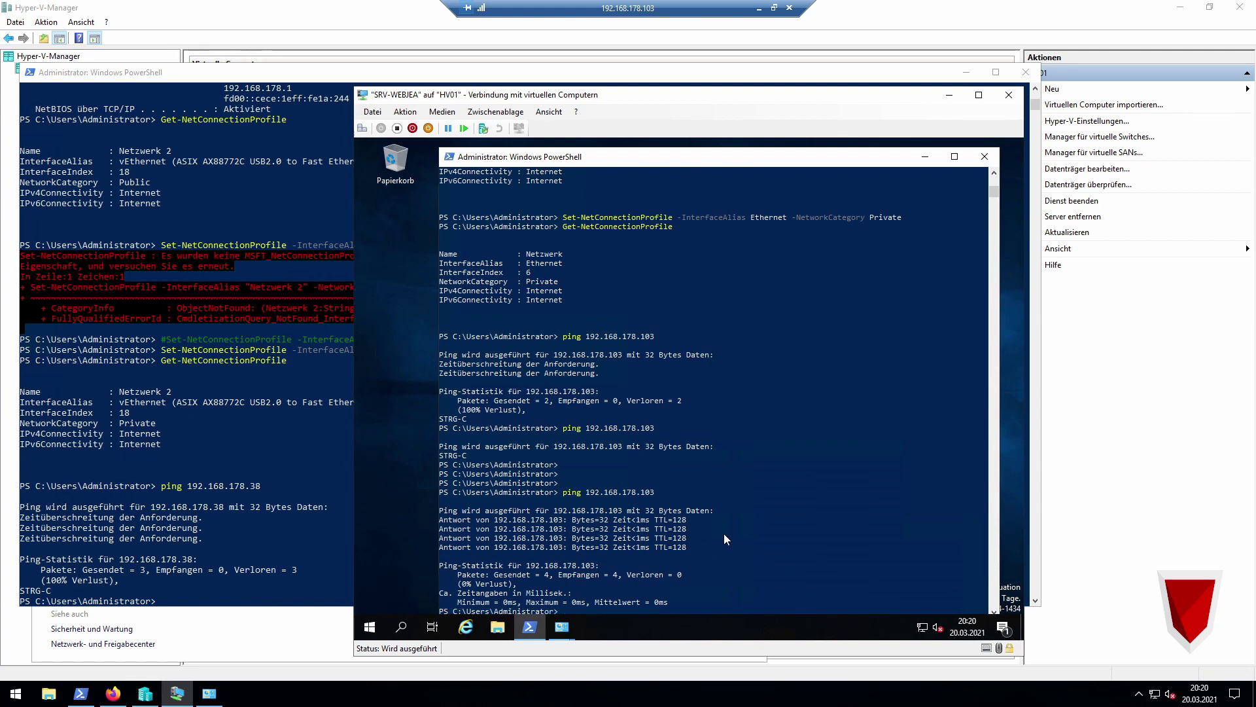
{"action": "key", "text": "super"}
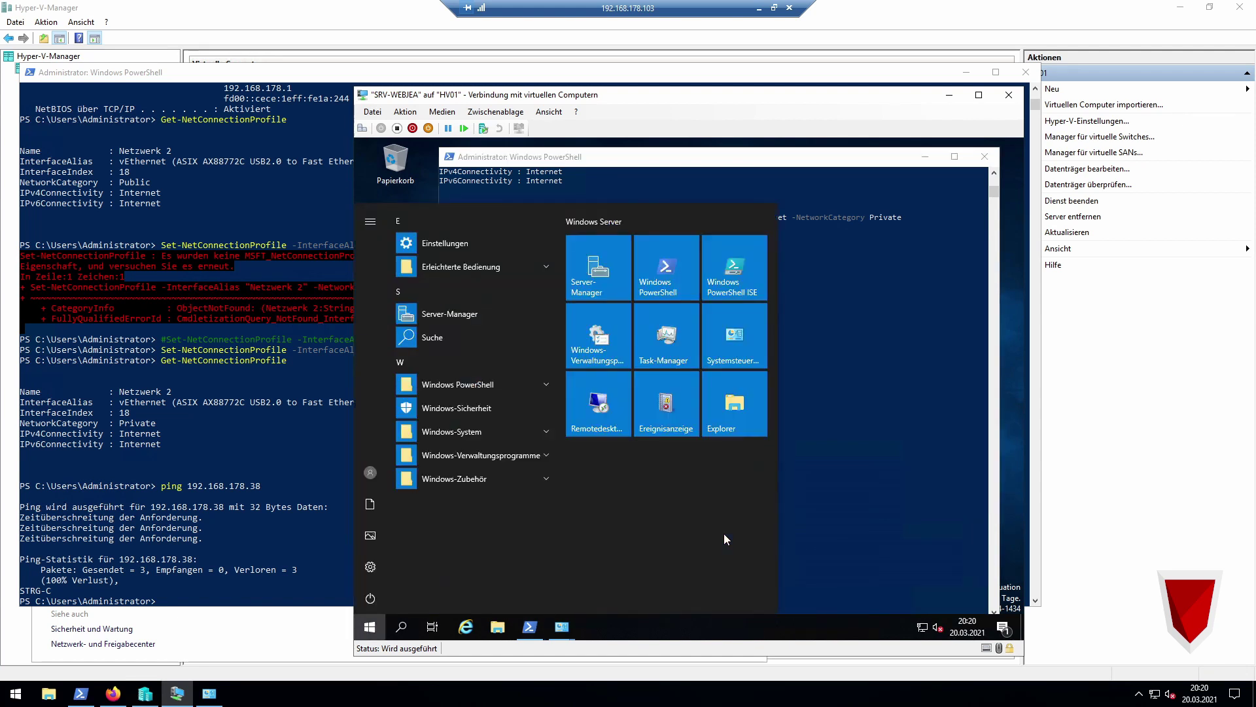
{"action": "key", "text": "super"}
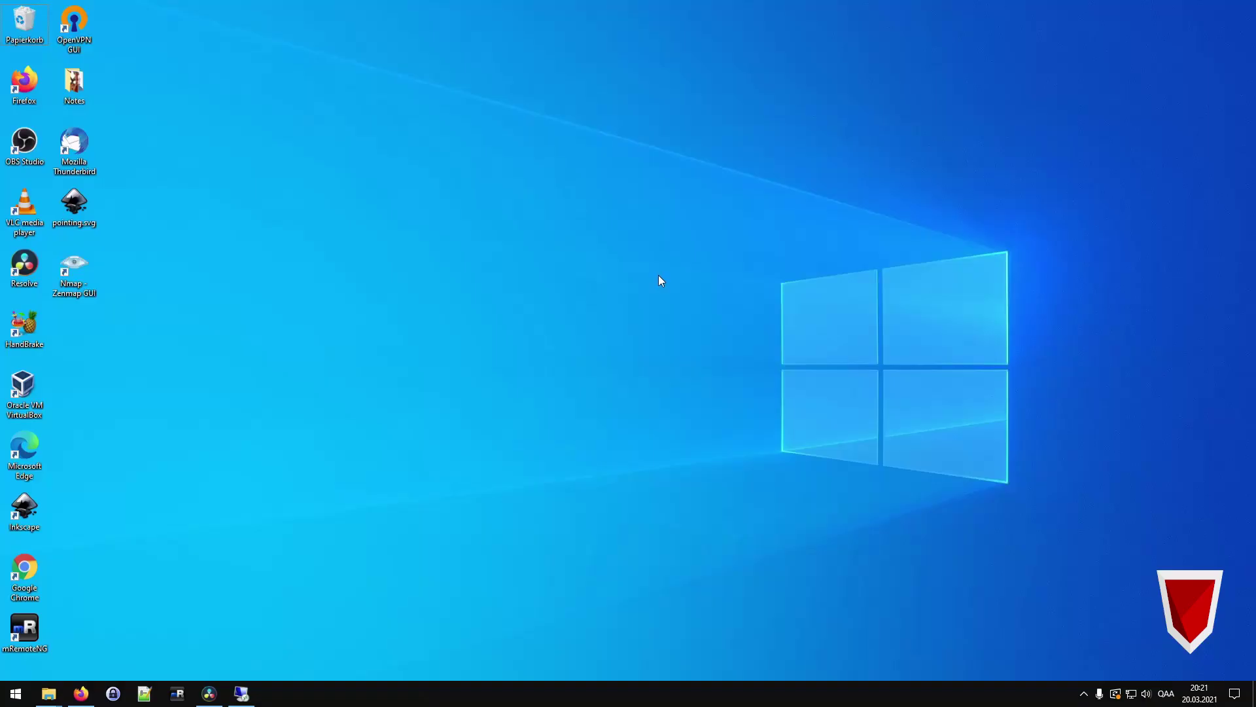
Launch Windows PowerShell on the LAN PC and center its window.
{"action": "left_click", "coordinate": [15, 693]}
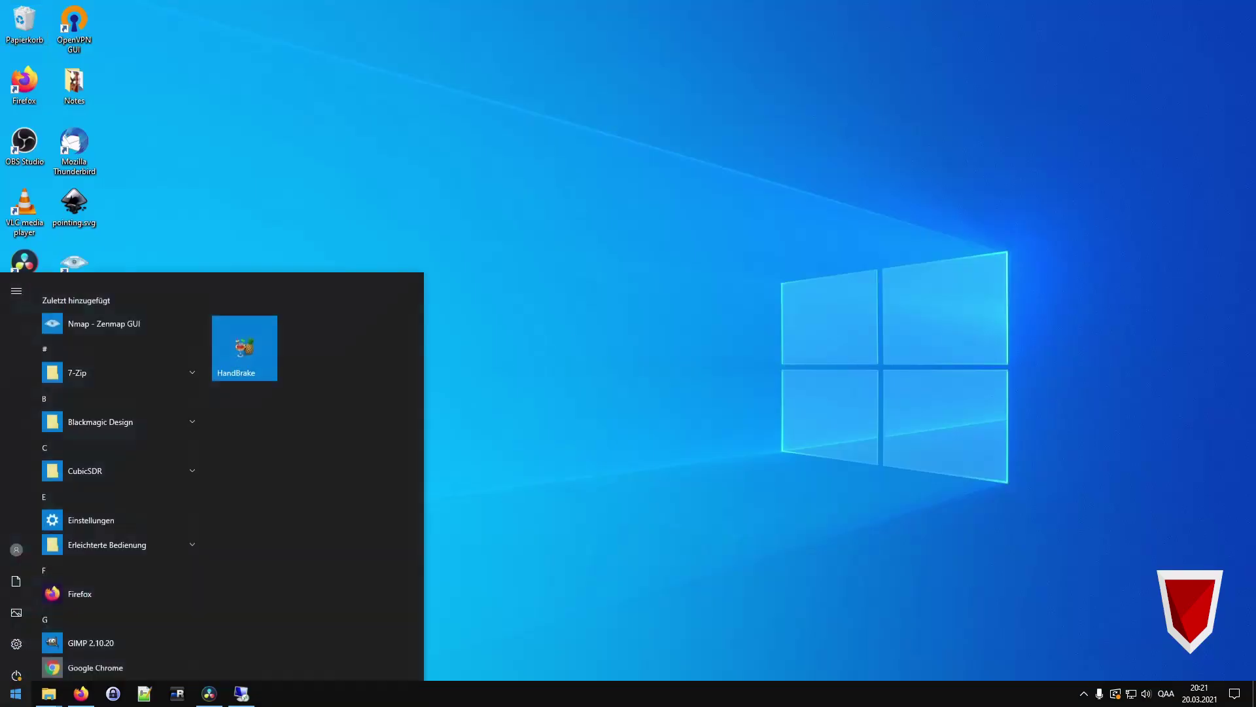
{"action": "type", "text": "power"}
{"action": "key", "text": "Return"}
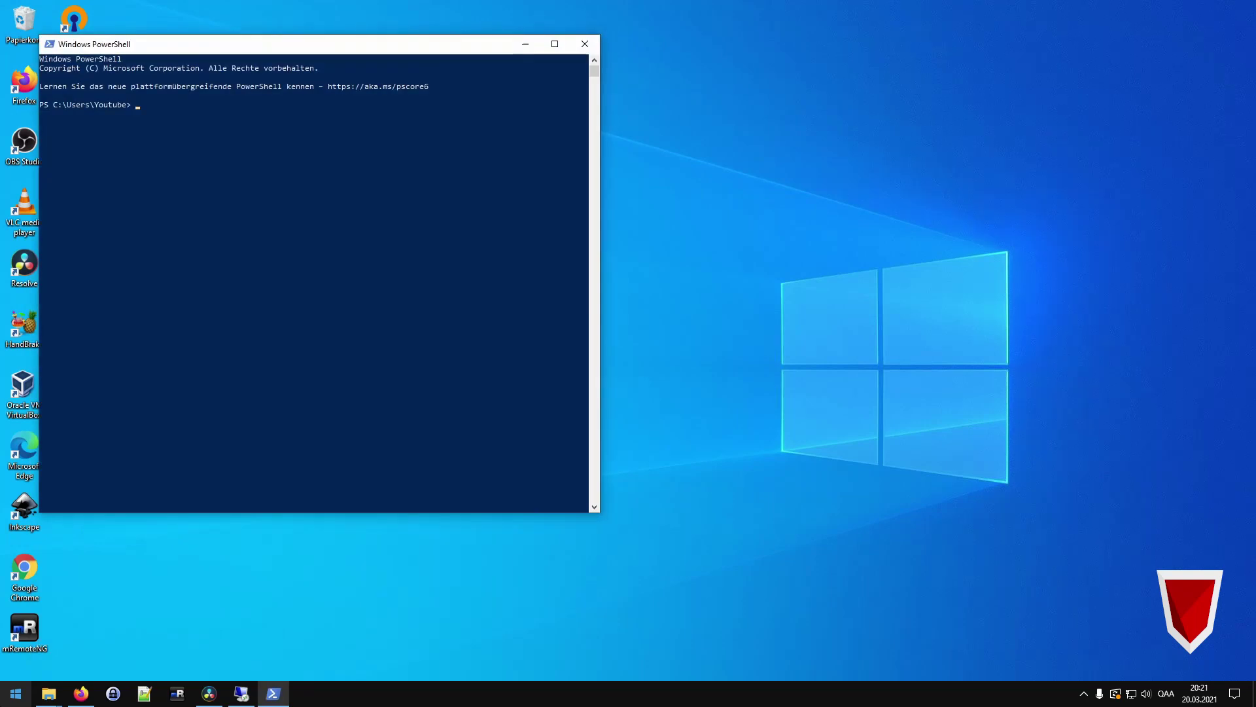
{"action": "left_click_drag", "start_coordinate": [291, 47], "coordinate": [544, 151]}
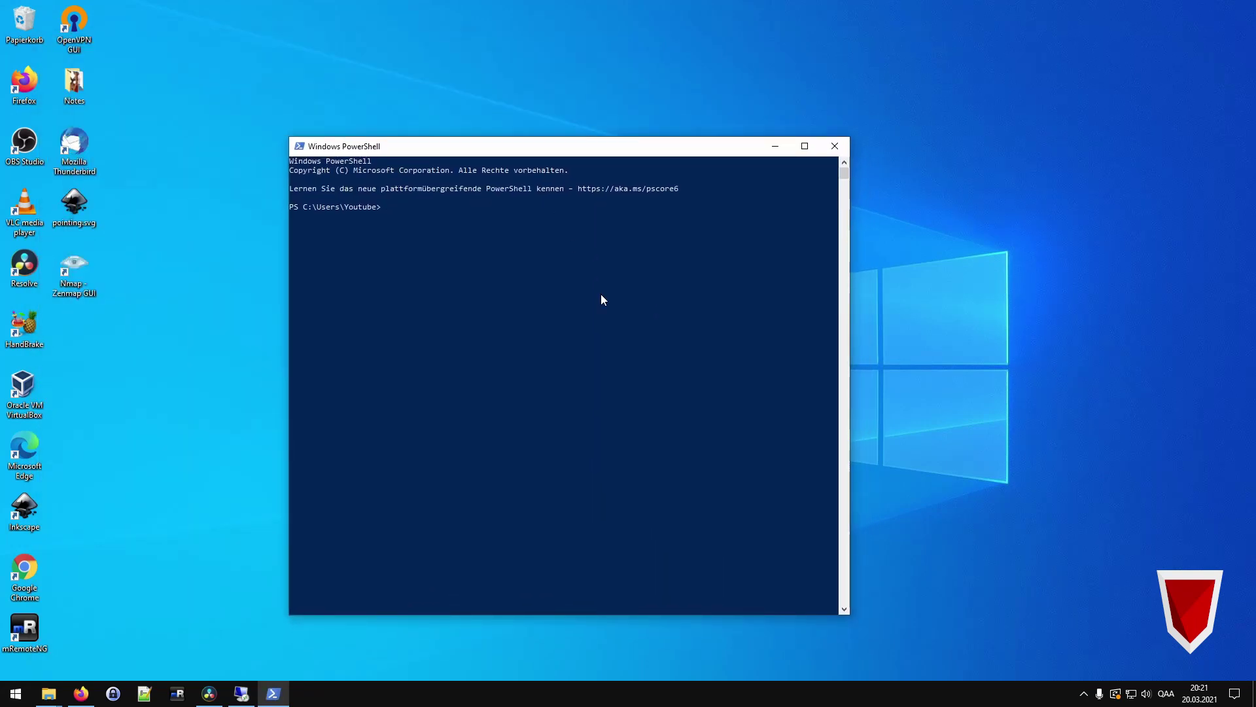
Ping 192.168.178.38, stop after three replies with 0% loss, and return to the Hyper-V session.
{"action": "type", "text": "ping 192.168.178.38"}
{"action": "key", "text": "Return"}
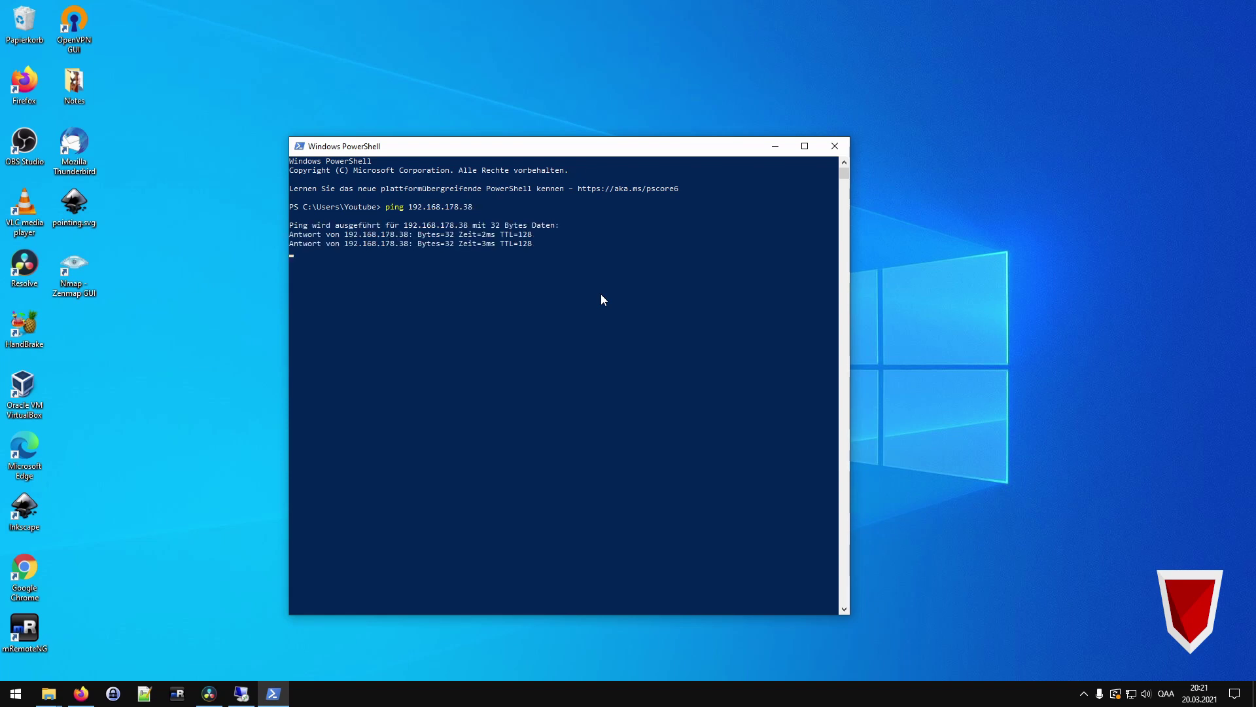
{"action": "key", "text": "ctrl+c"}
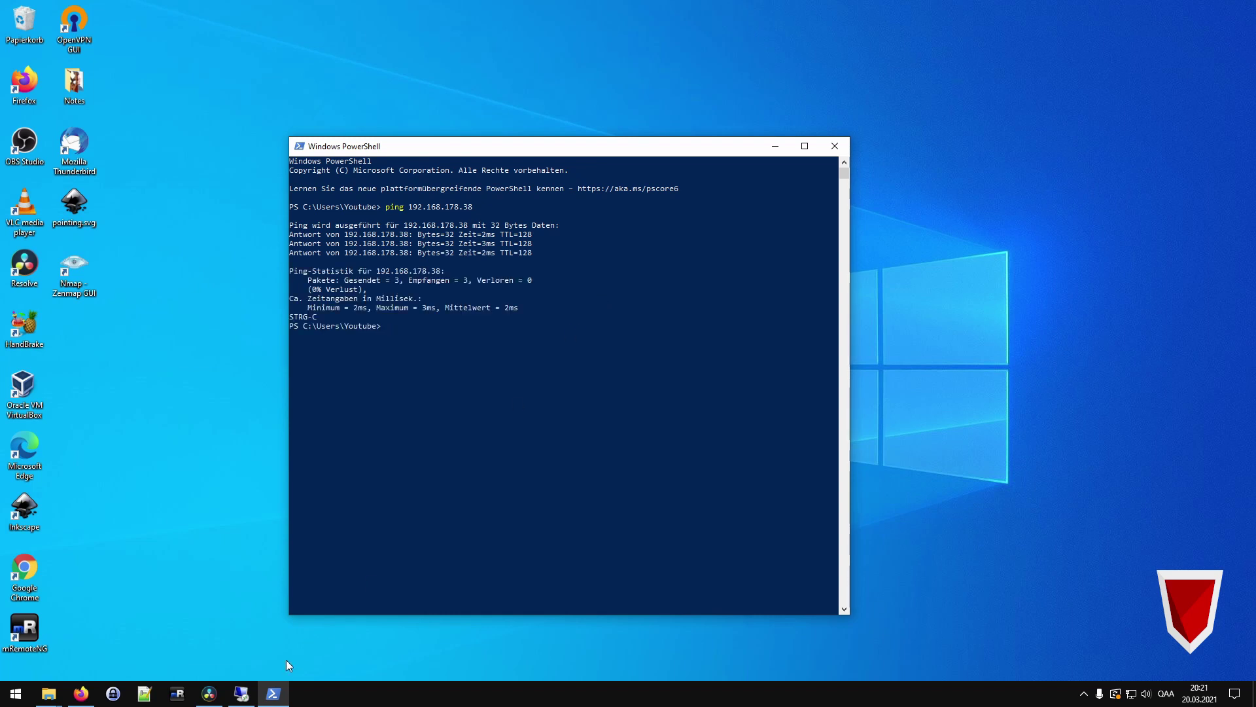
{"action": "left_click", "coordinate": [241, 693]}
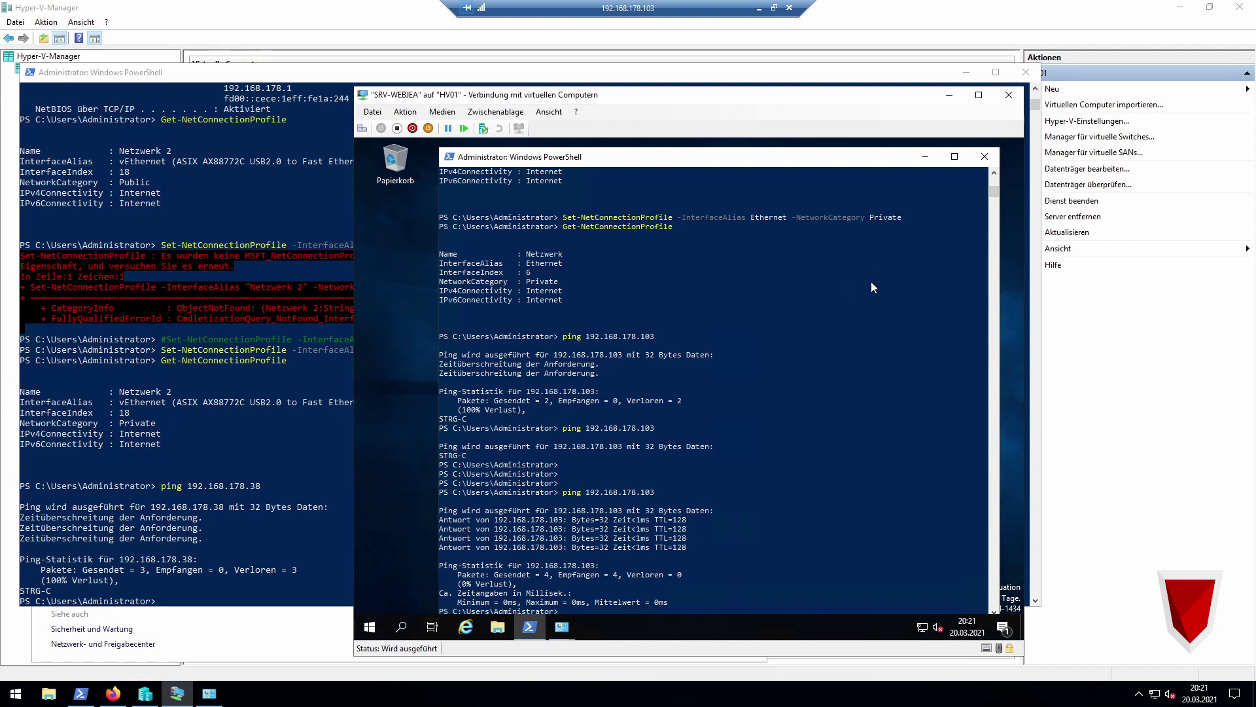
Restore recommended settings in the VM's Windows Defender Firewall, turning it back on.
{"action": "left_click", "coordinate": [369, 626]}
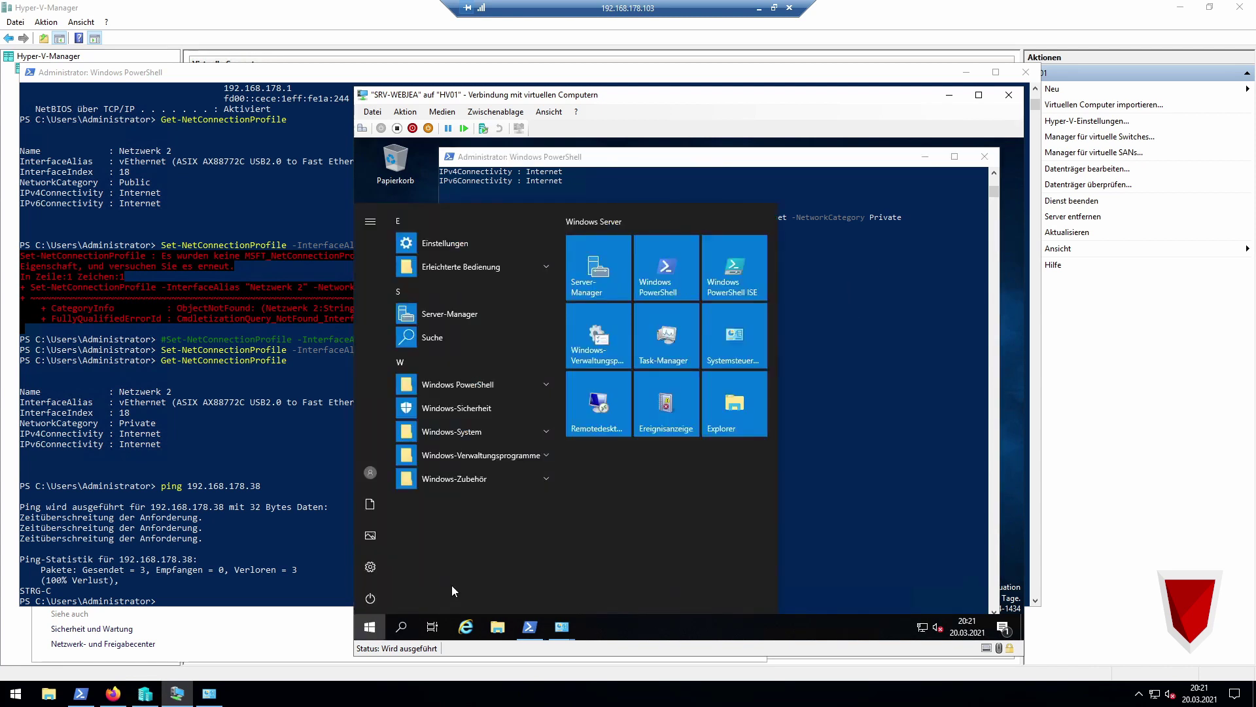
{"action": "type", "text": "firewall"}
{"action": "left_click", "coordinate": [543, 308]}
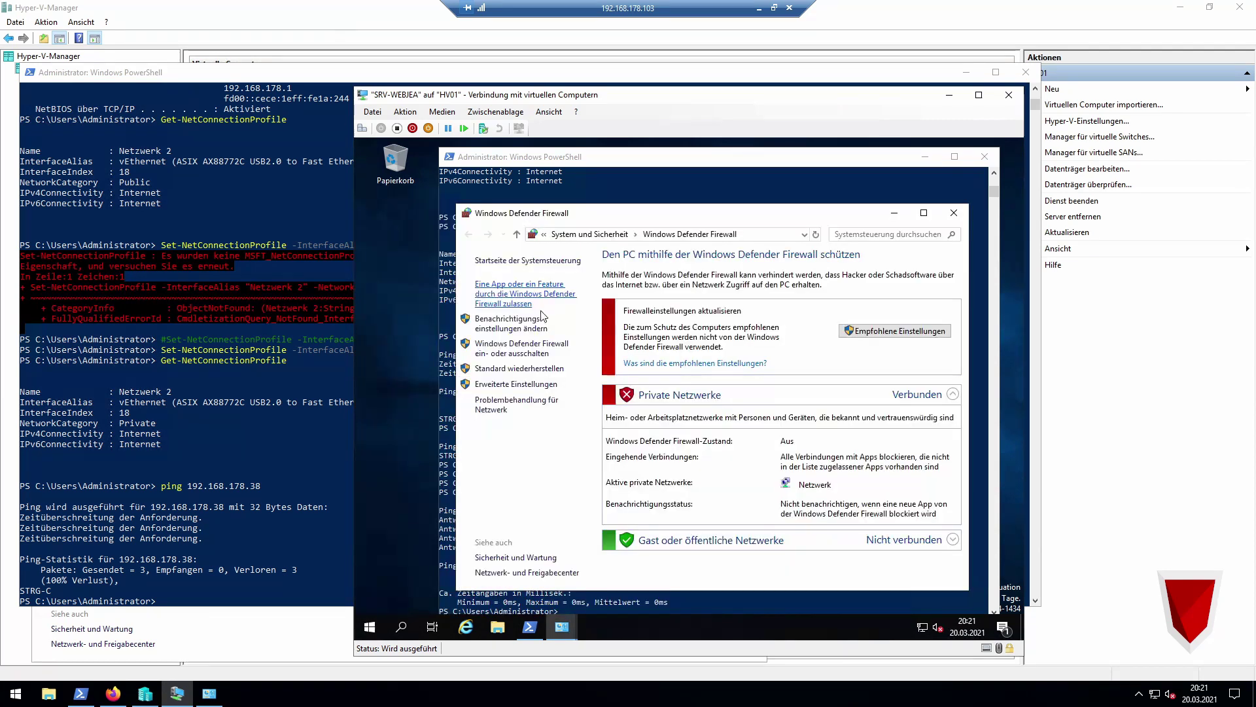
{"action": "left_click", "coordinate": [890, 330]}
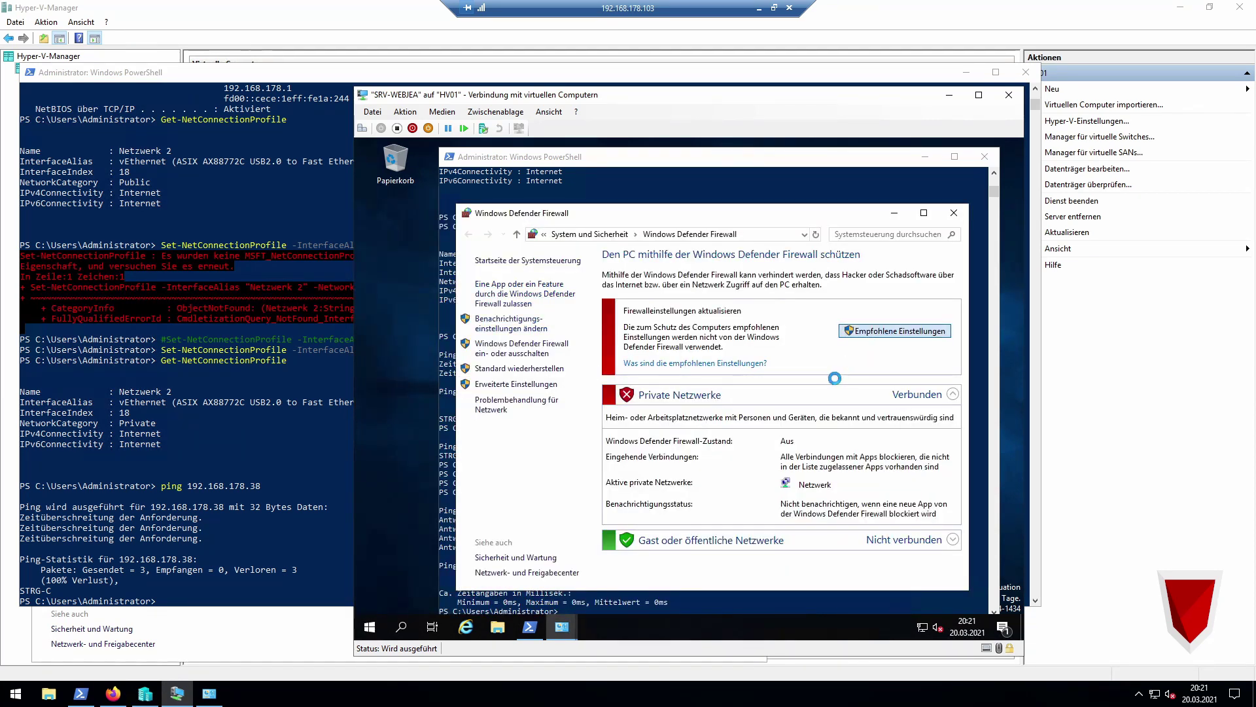
Restore recommended settings in the host's Windows Defender Firewall as well.
{"action": "left_click", "coordinate": [954, 215]}
{"action": "left_click", "coordinate": [80, 694]}
{"action": "left_click", "coordinate": [16, 693]}
{"action": "type", "text": "fir"}
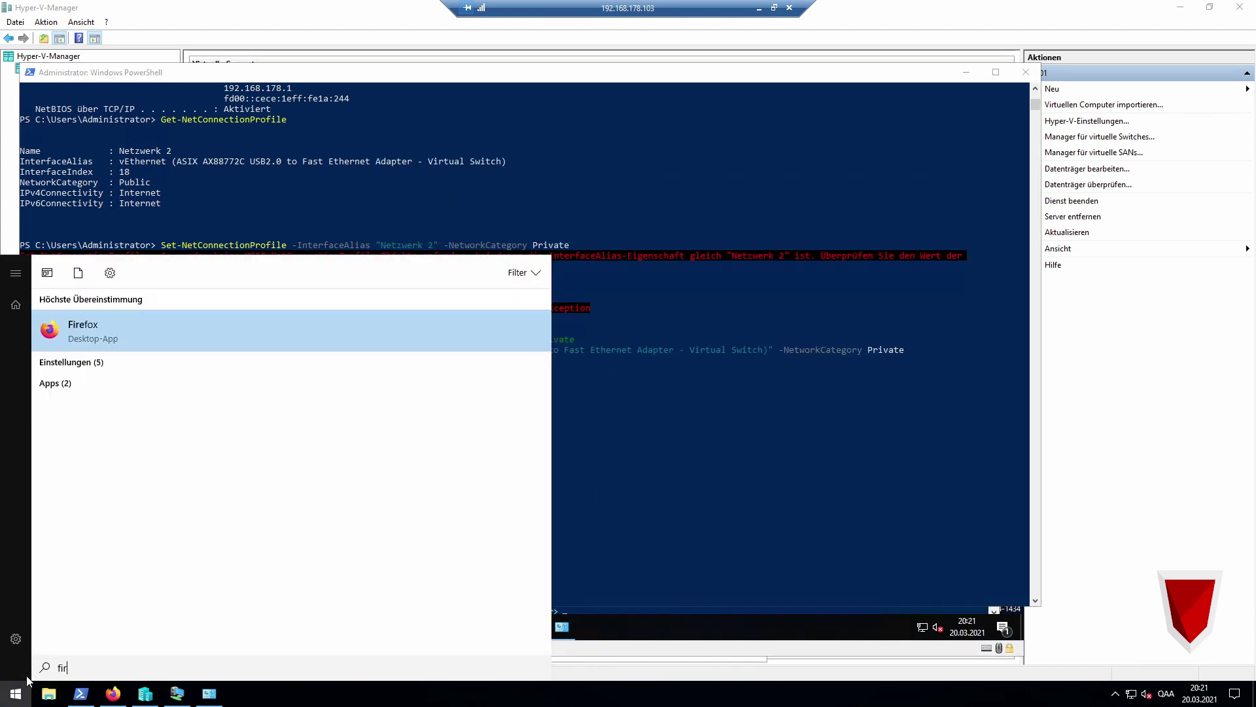
{"action": "type", "text": "ewall"}
{"action": "left_click", "coordinate": [101, 340]}
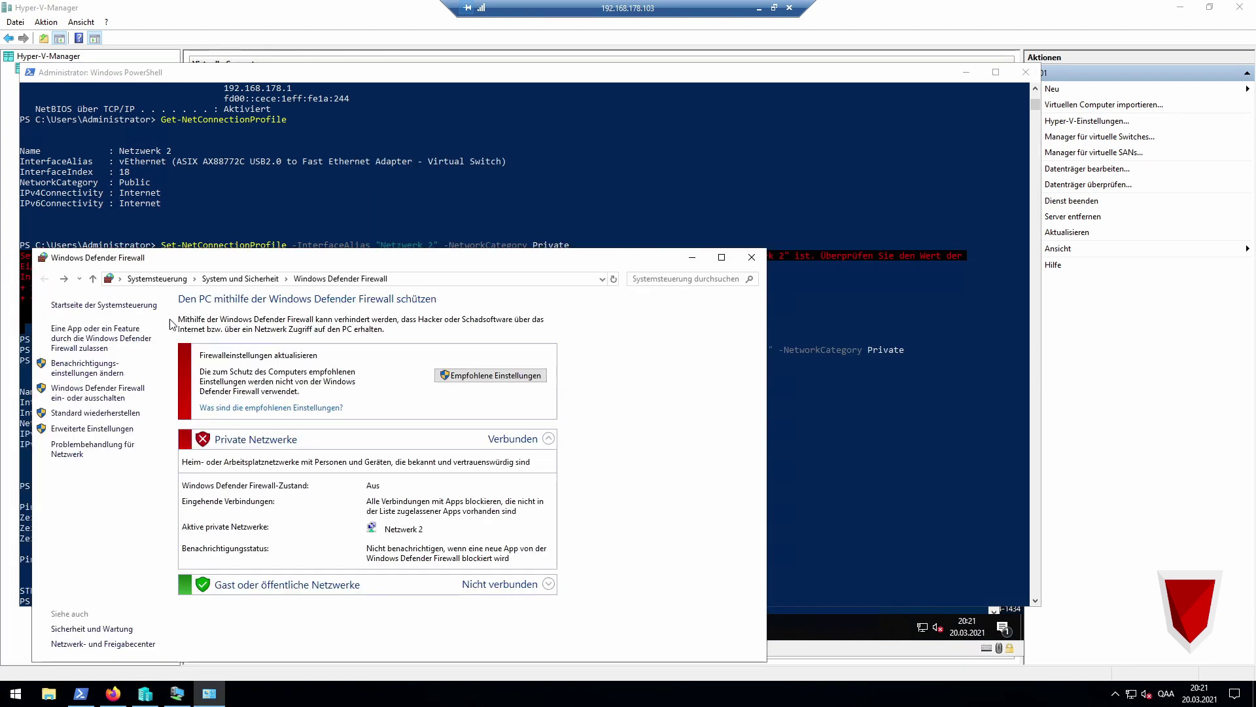
{"action": "left_click", "coordinate": [490, 375]}
Close the host and VM firewall windows and the PowerShell windows.
{"action": "left_click", "coordinate": [752, 257]}
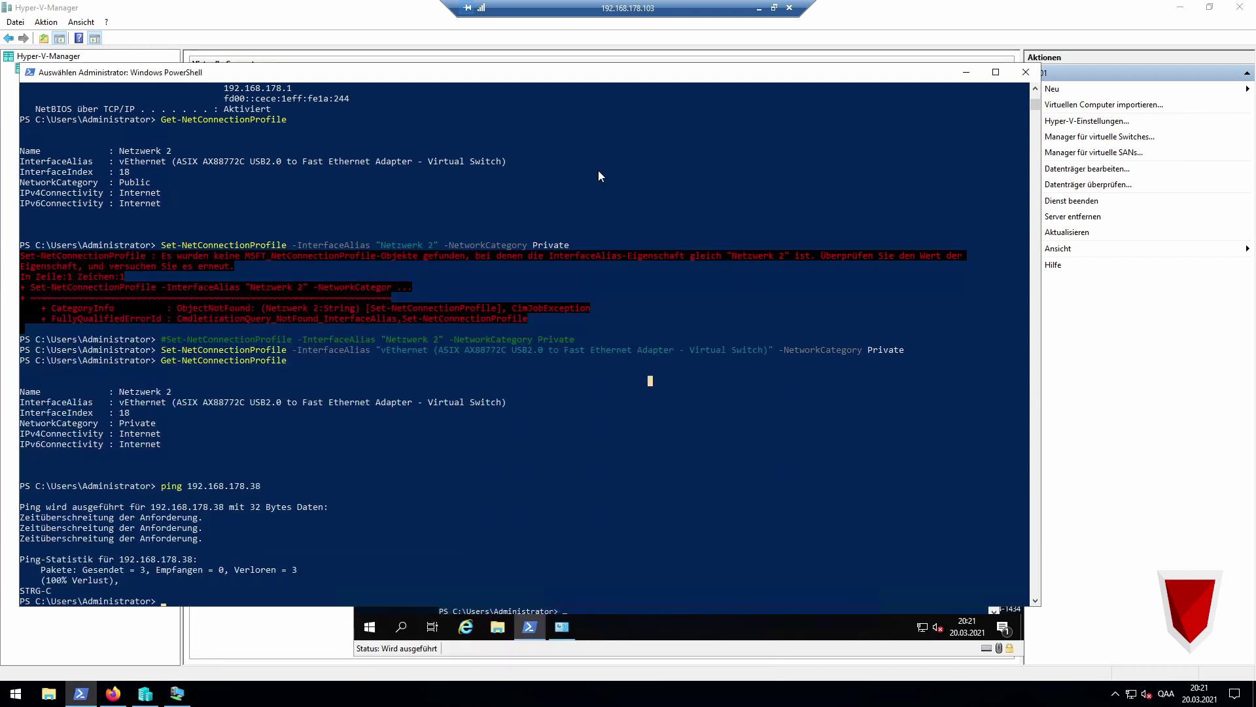
{"action": "left_click", "coordinate": [1025, 72]}
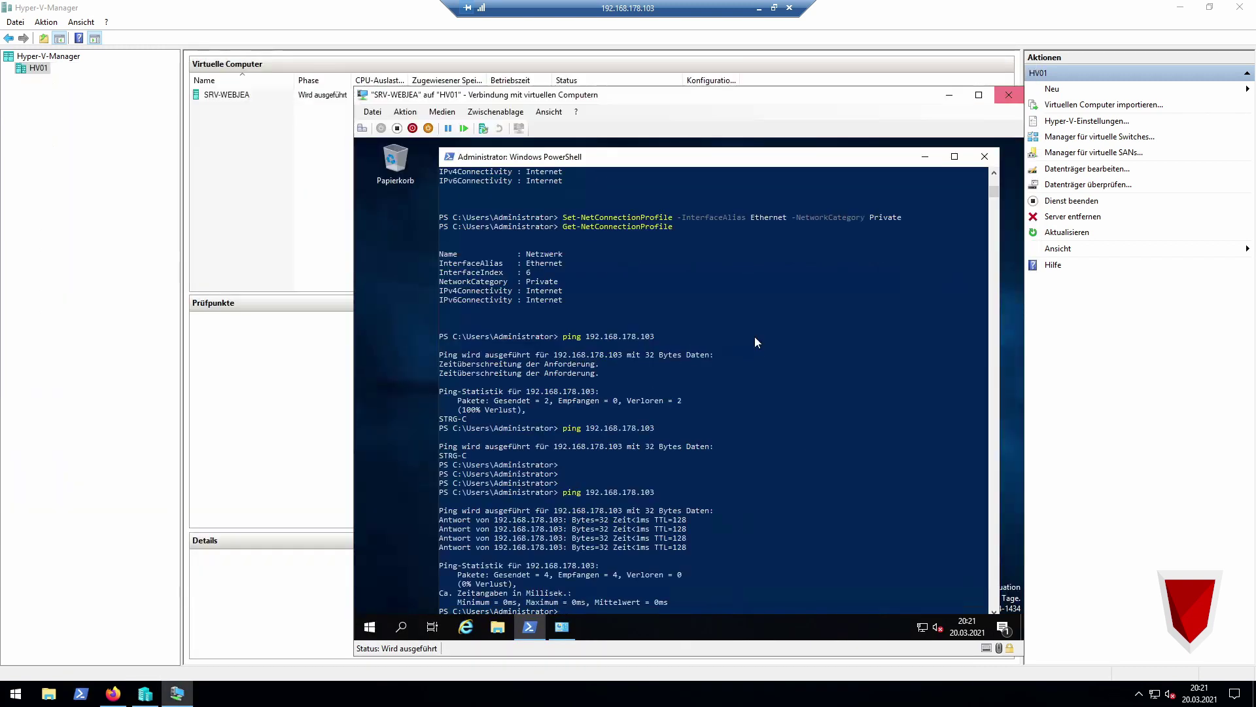
{"action": "left_click", "coordinate": [984, 157]}
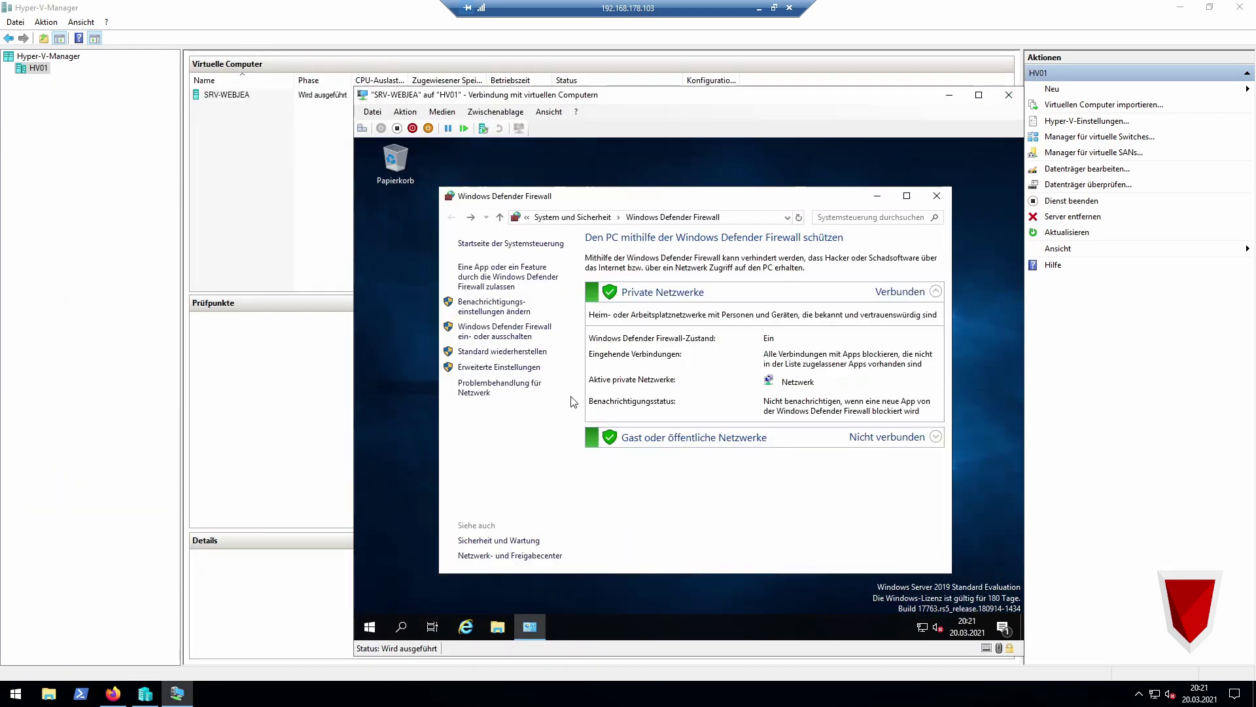
{"action": "left_click", "coordinate": [935, 196]}
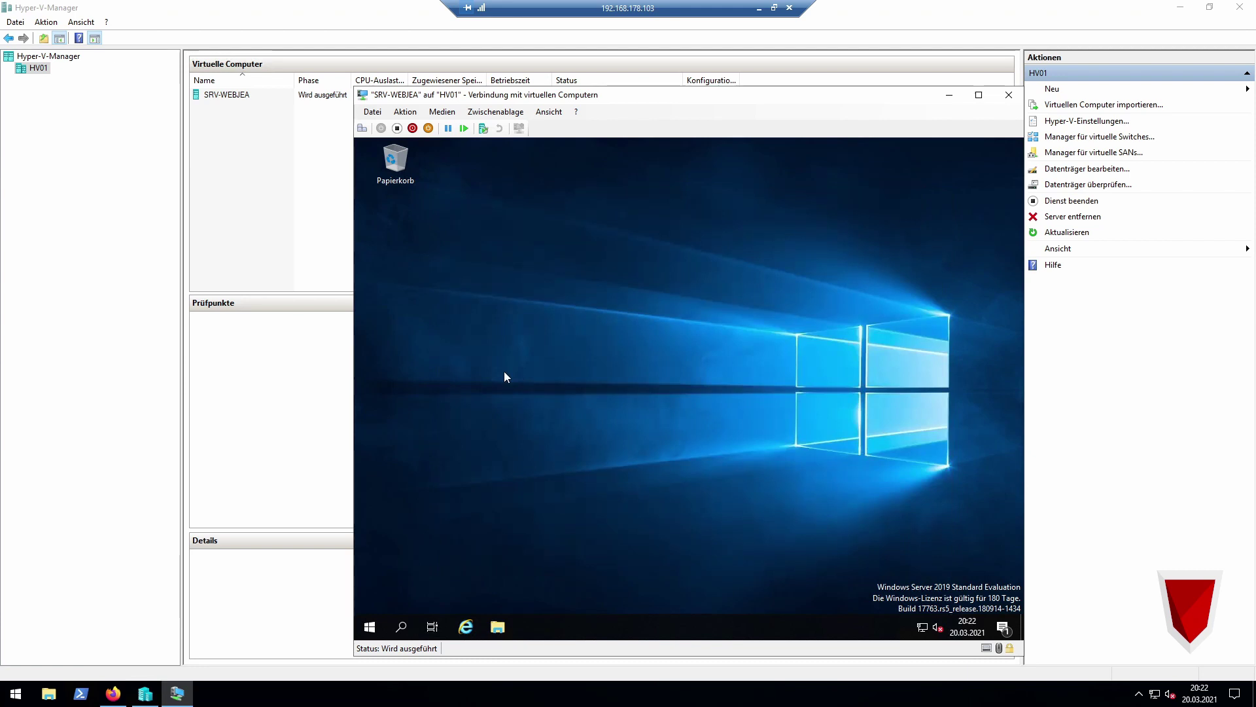